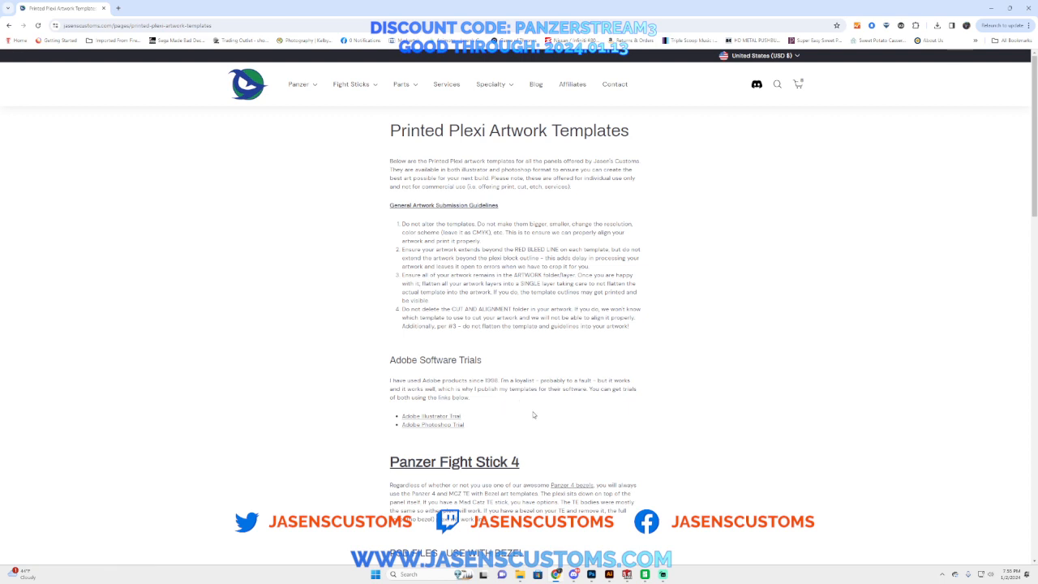
Step: Review the Panzer Fight Stick 4 Photoshop and Illustrator template lists on the Printed Plexi Artwork Templates page
scroll(533, 401, "down", 1)
scroll(537, 399, "down", 2)
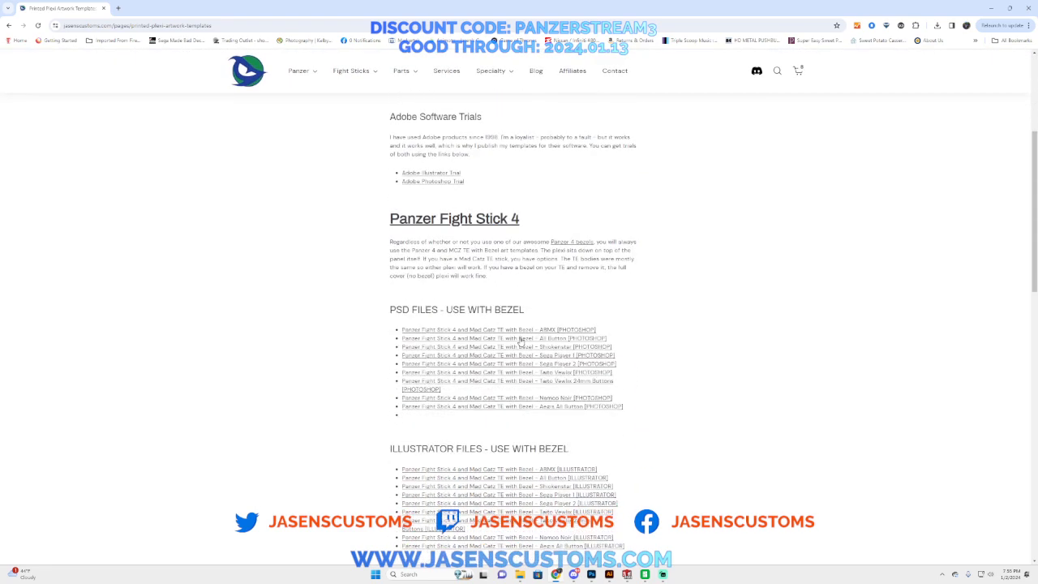
scroll(615, 423, "down", 1)
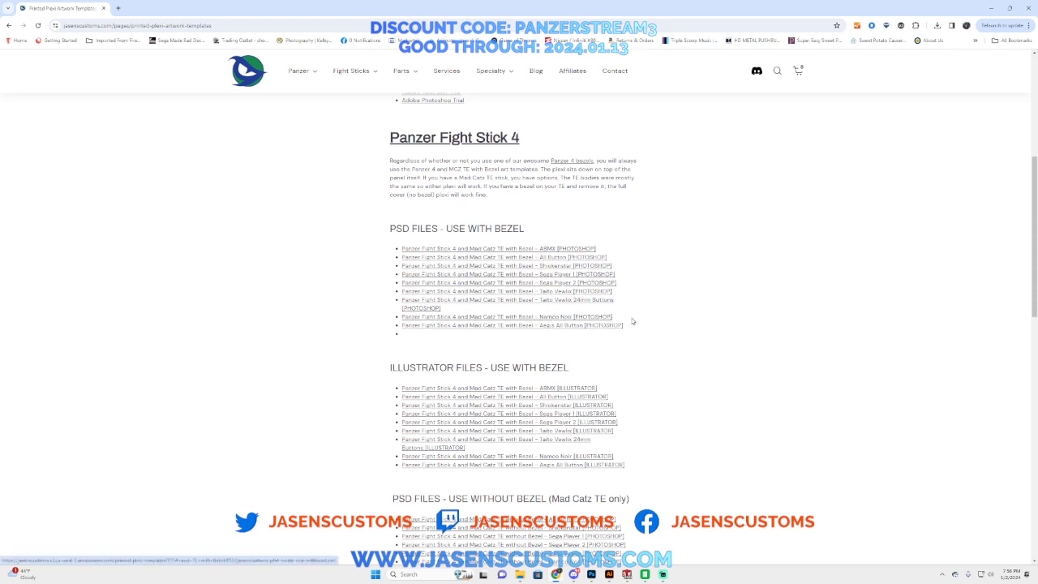
scroll(631, 320, "down", 1)
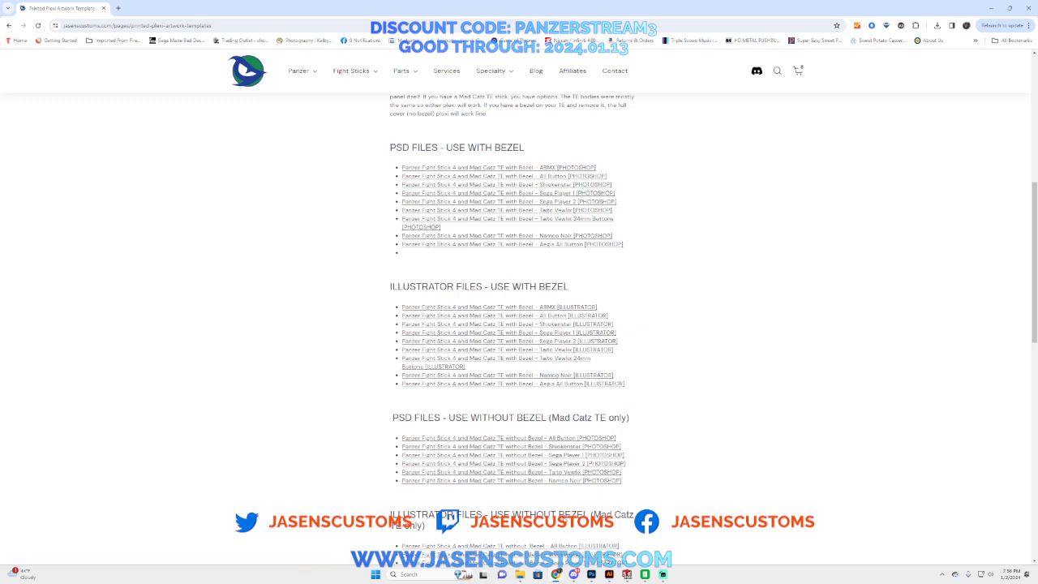
Step: Switch to Photoshop, check the artwork with Group 1 hidden and shown again, and select the Artwork layer
left_click(597, 575)
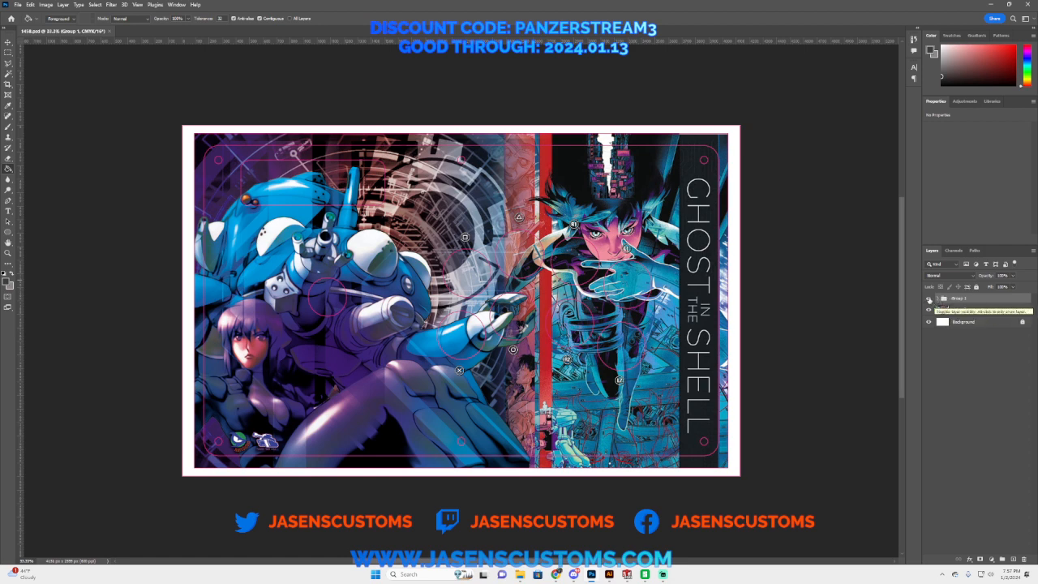
left_click(929, 298)
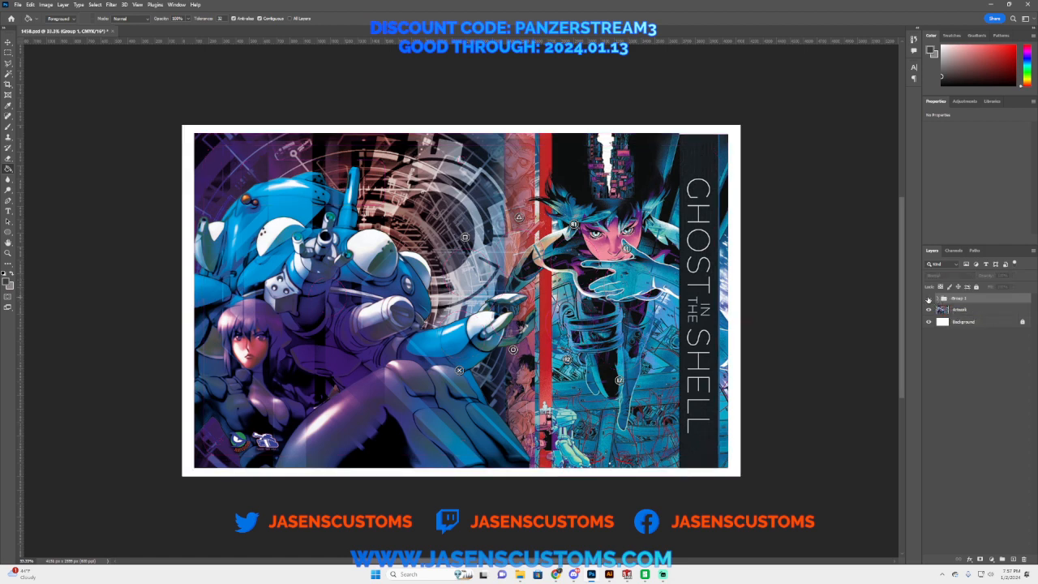
left_click(928, 299)
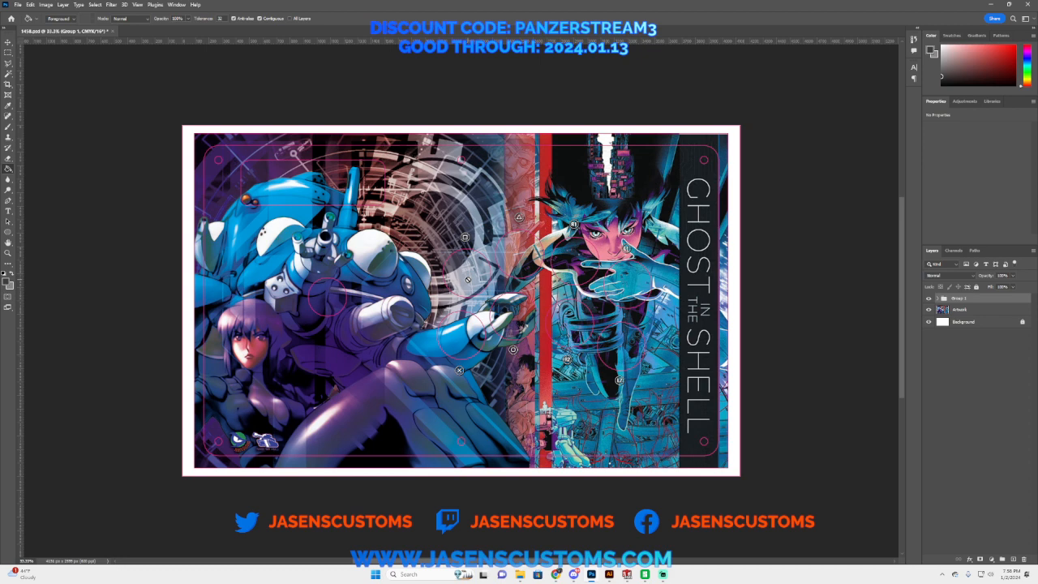
left_click(959, 314)
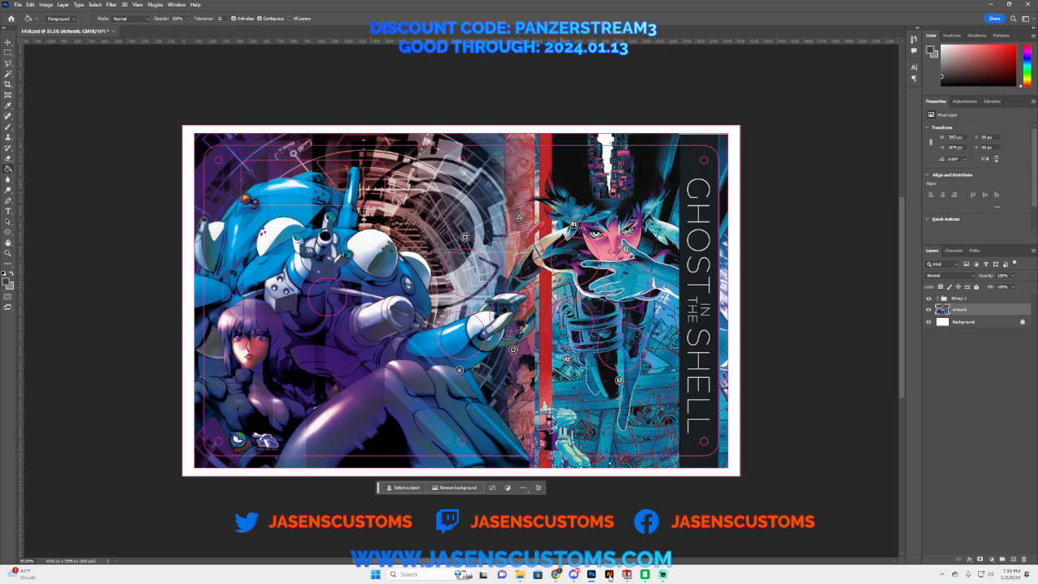
Step: Switch to Illustrator and check the template by hiding and showing the cut and alignment lines layer
left_click(610, 577)
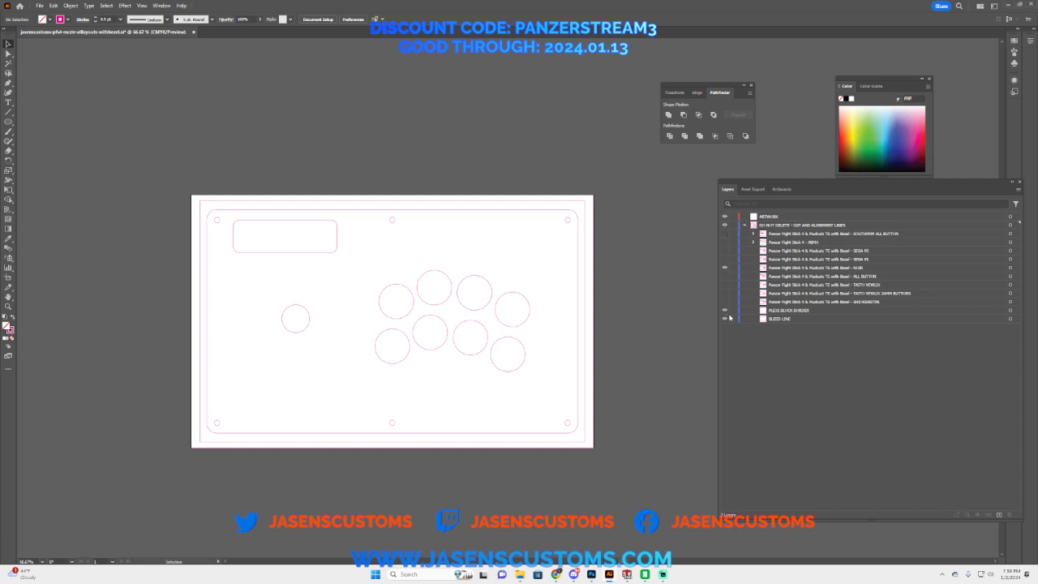
left_click(724, 226)
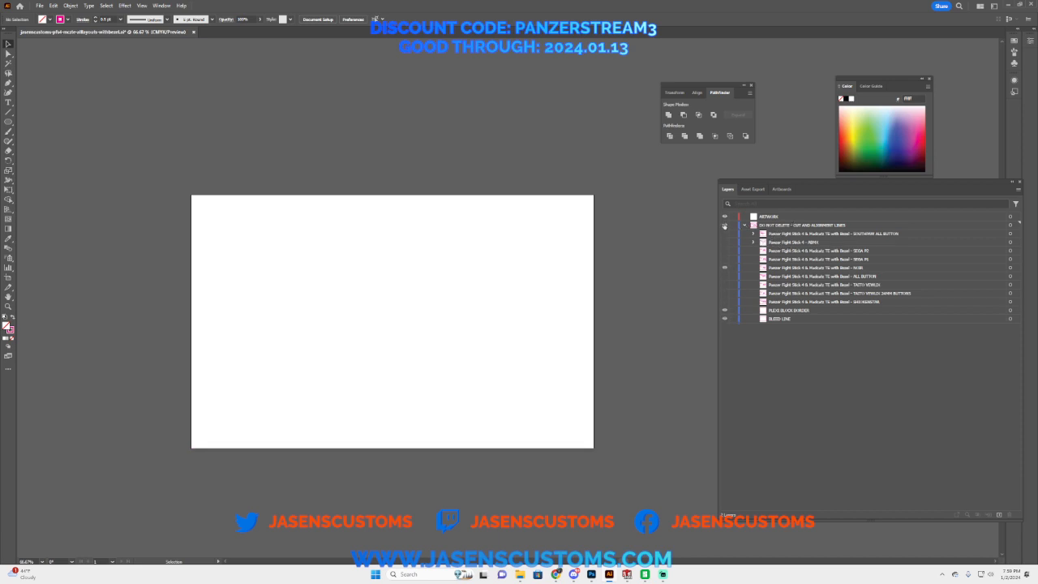
left_click(724, 226)
Step: Show all the button-layout sublayers within the cut and alignment lines layer
left_click(725, 234)
left_click(724, 243)
left_click(724, 251)
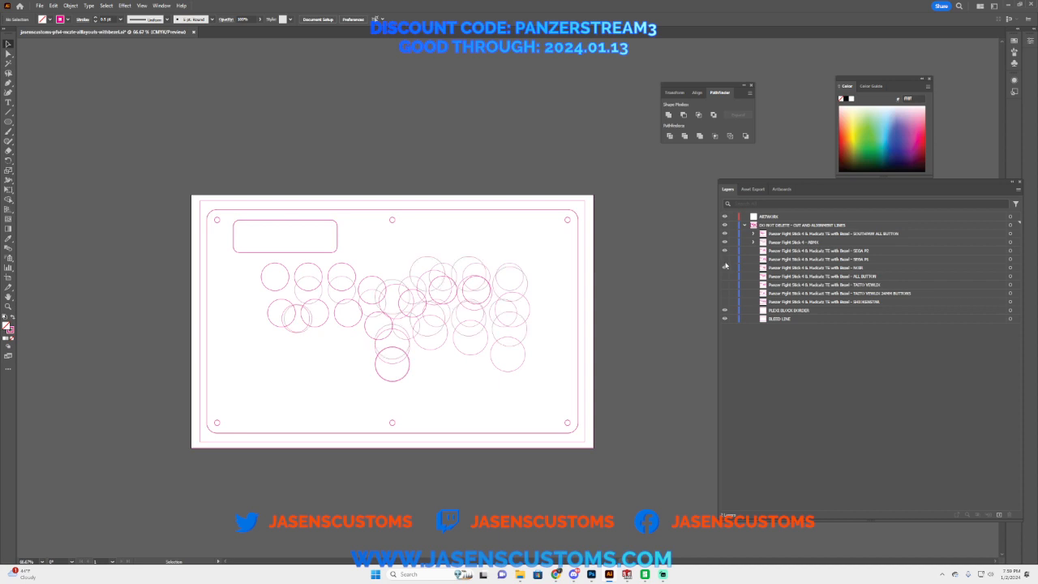
left_click(724, 260)
left_click(724, 268)
left_click(725, 277)
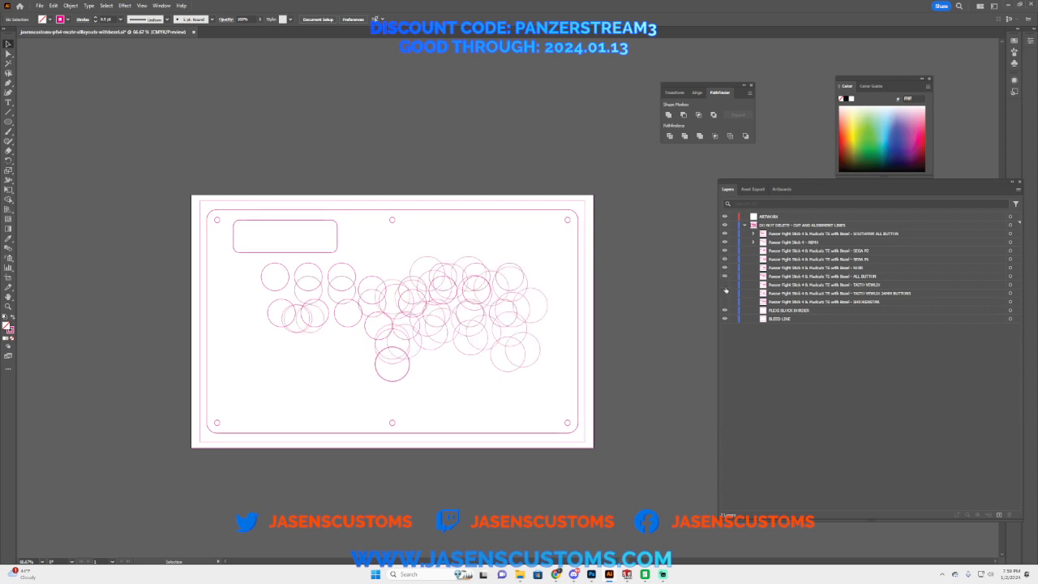
left_click(725, 285)
left_click(724, 293)
left_click(724, 302)
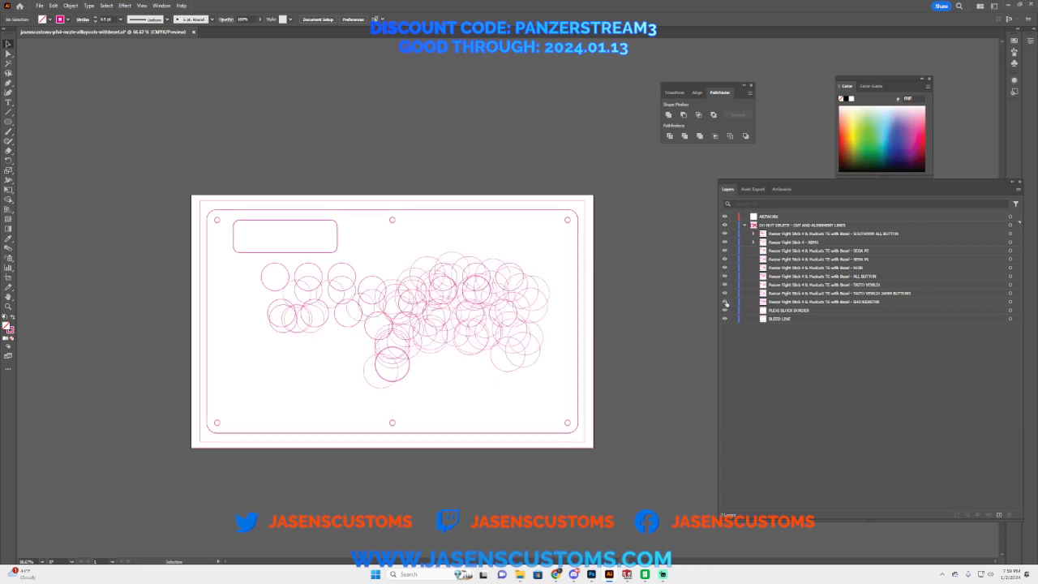
Step: Hide all the button-layout sublayers except the Noir layout
left_click(725, 302)
left_click(724, 292)
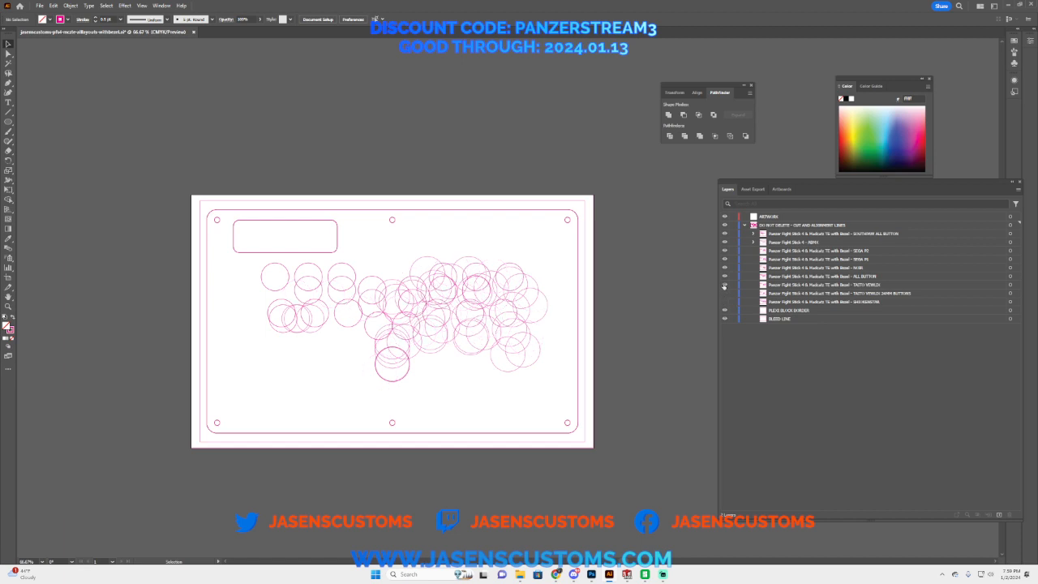
left_click(725, 285)
left_click(725, 276)
left_click(724, 267)
left_click(724, 259)
left_click(724, 251)
left_click(725, 242)
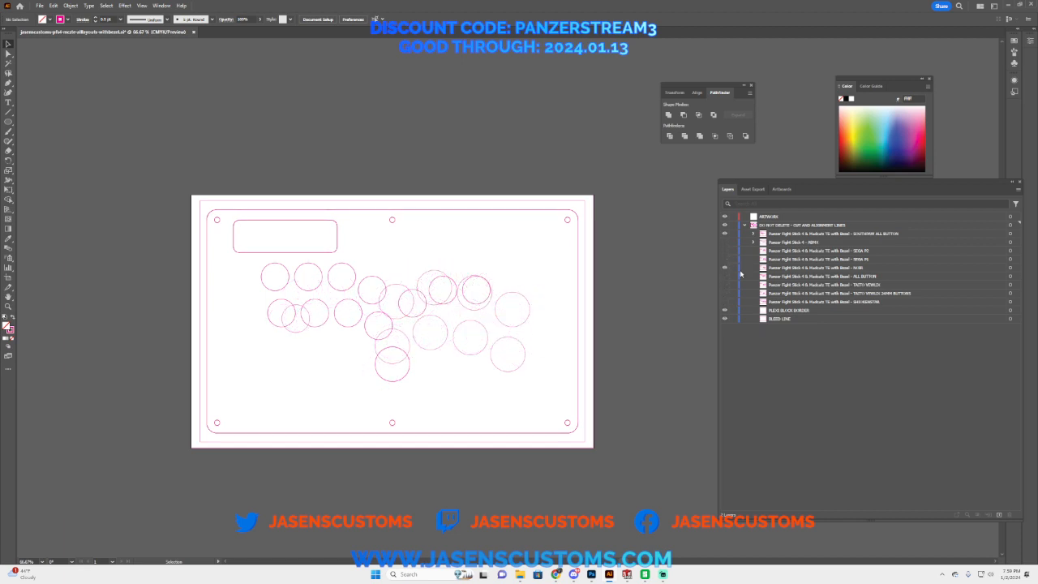
left_click(725, 233)
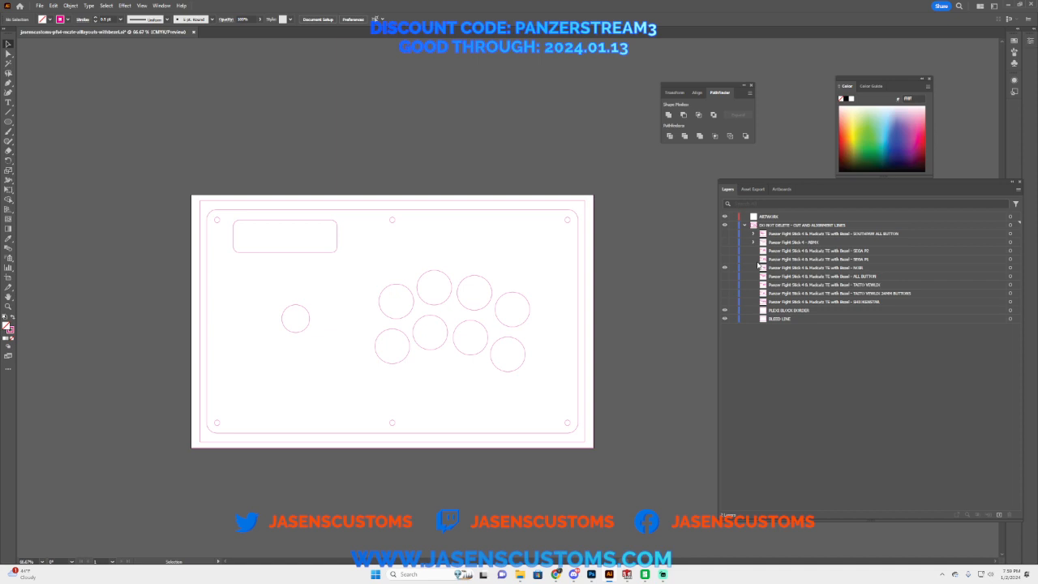
Step: Delete every button-layout sublayer except Noir, keeping the plexi block border and bleed line
left_click(783, 236)
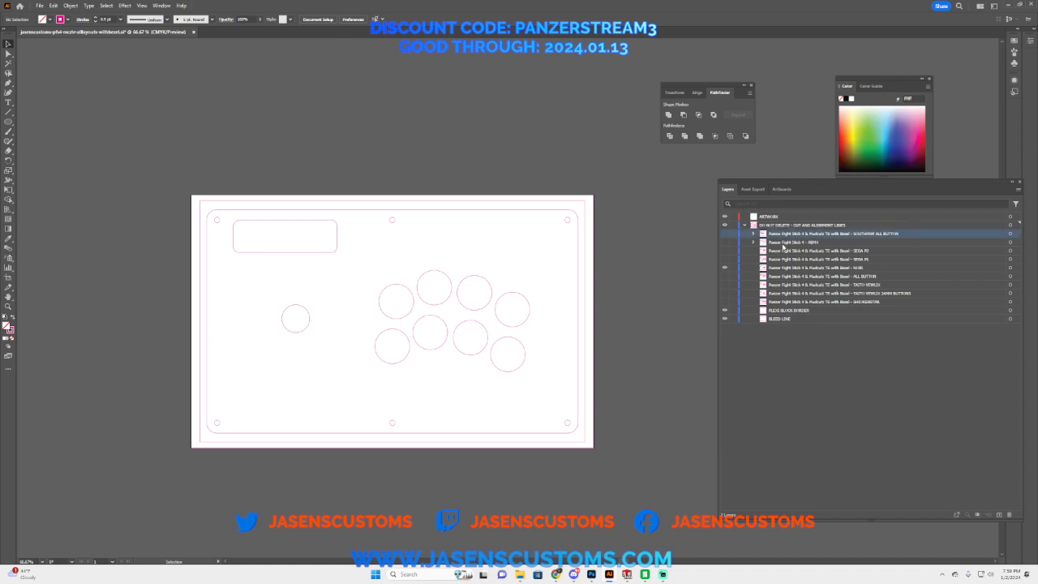
left_click(783, 242, "shift")
left_click(783, 252, "shift")
left_click(783, 259, "shift")
left_click(782, 277, "shift")
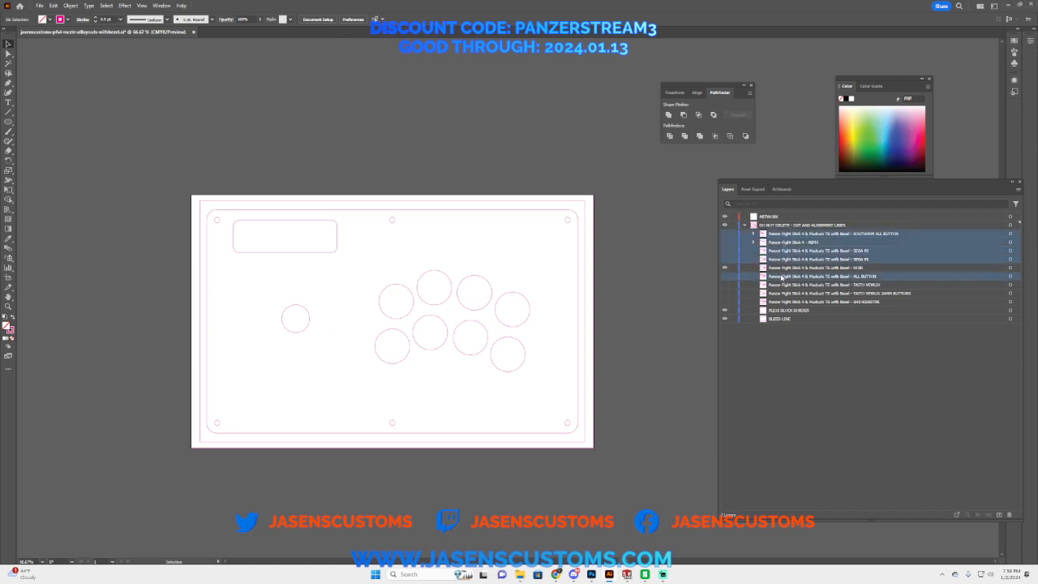
left_click(780, 286, "shift")
left_click(780, 293, "shift")
left_click(781, 302, "shift")
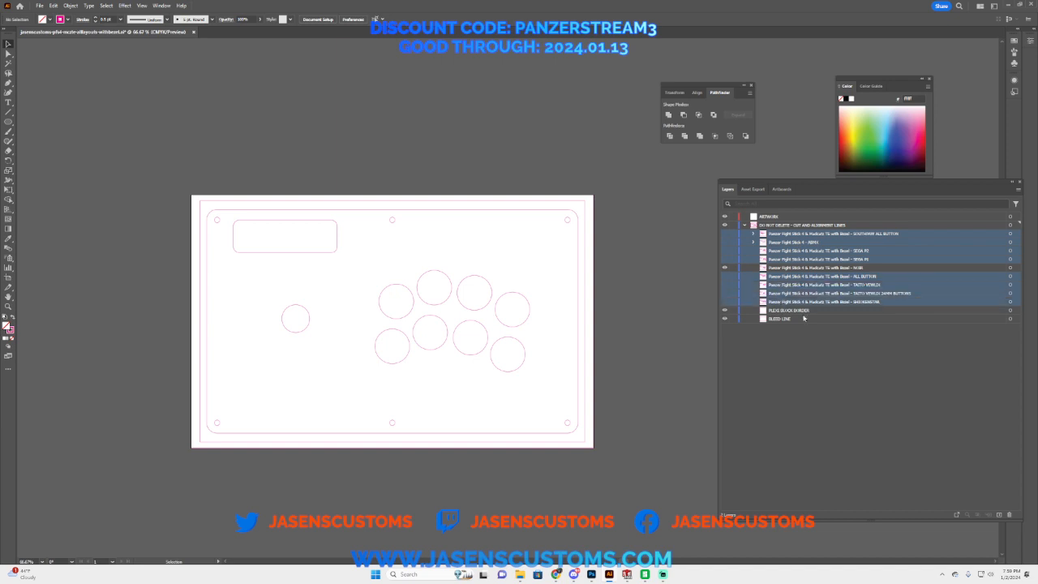
left_click(1010, 516)
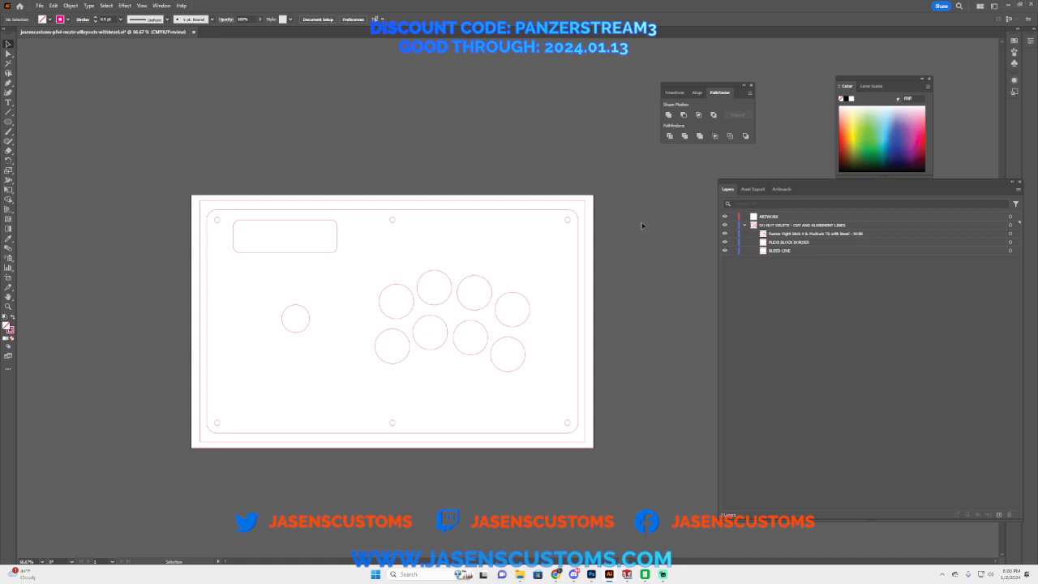
Step: Place 1458.psd as a linked image at the artboard's upper-left corner and scale it to fill the artboard
left_click(40, 6)
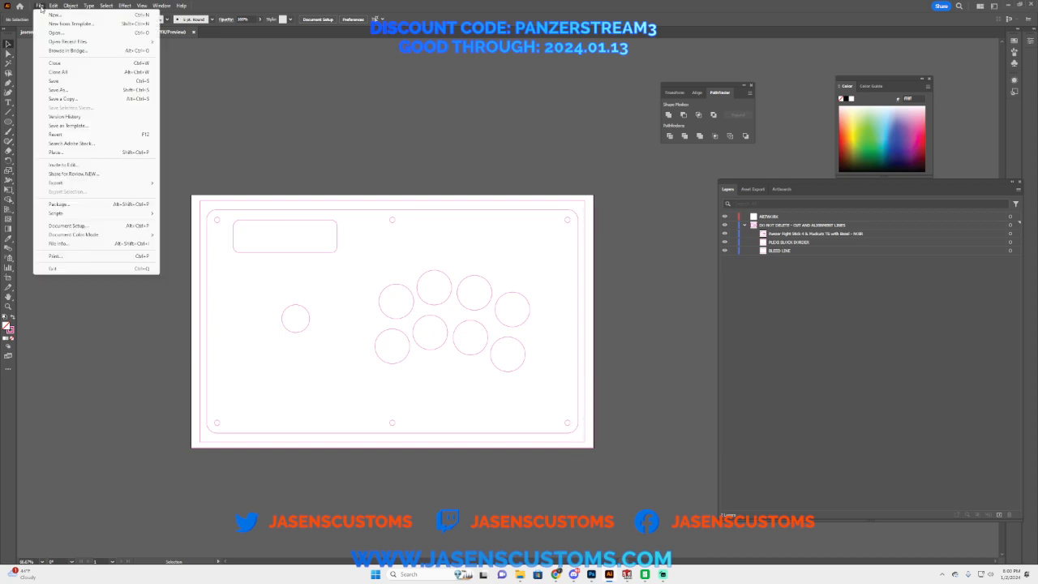
left_click(63, 155)
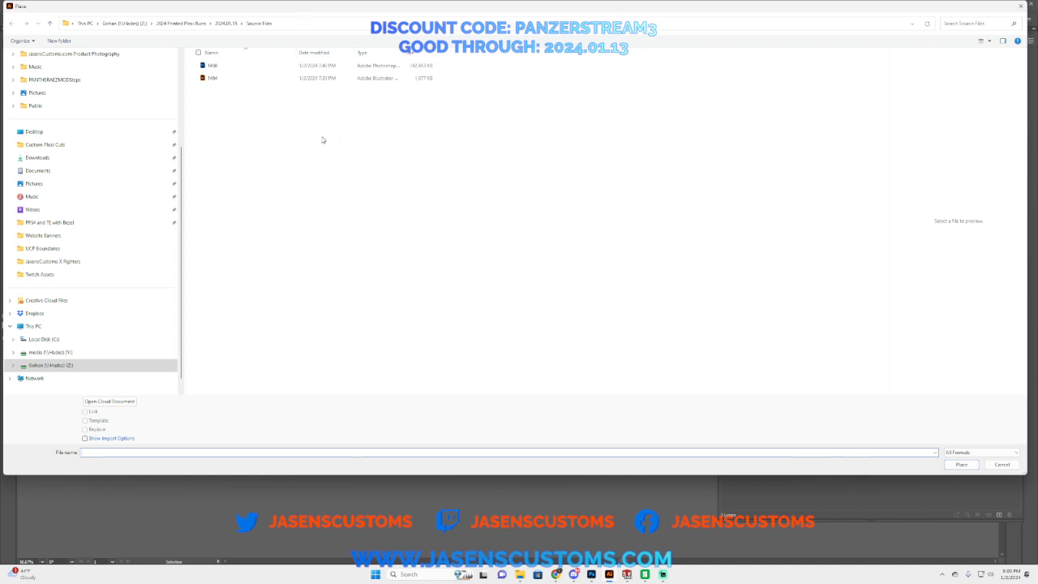
left_click(220, 70)
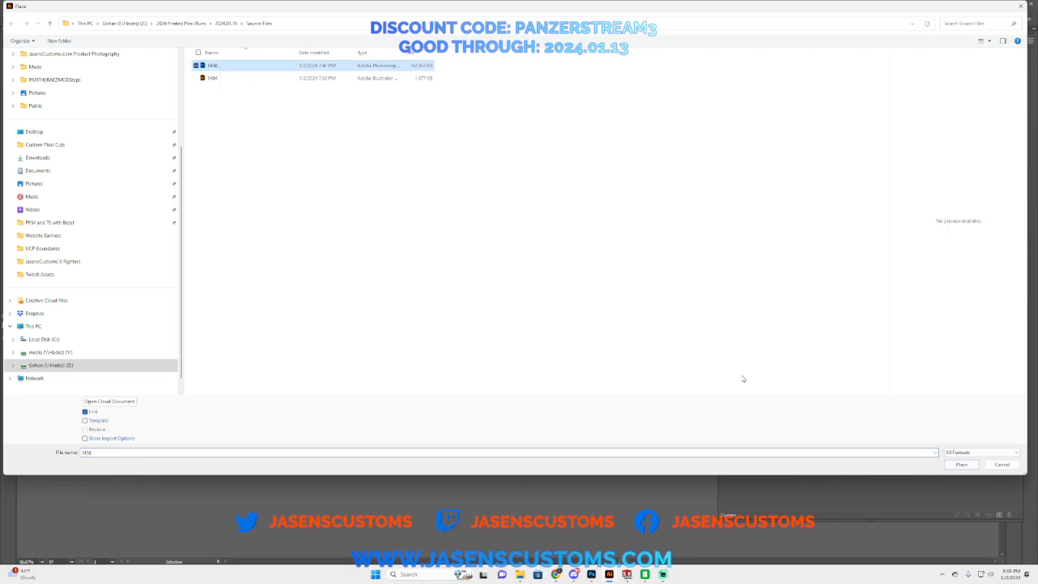
left_click(960, 465)
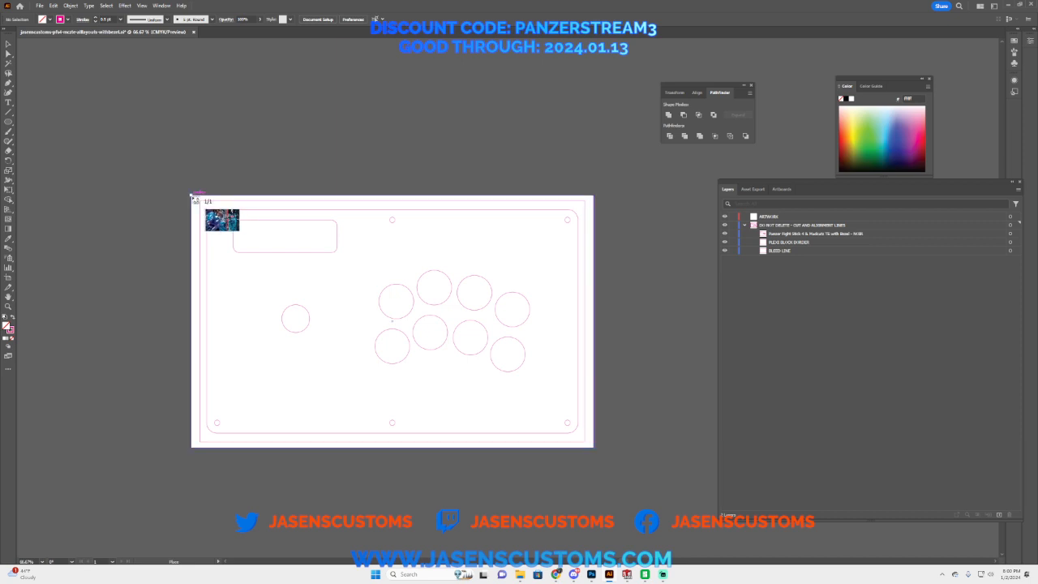
left_click(195, 199)
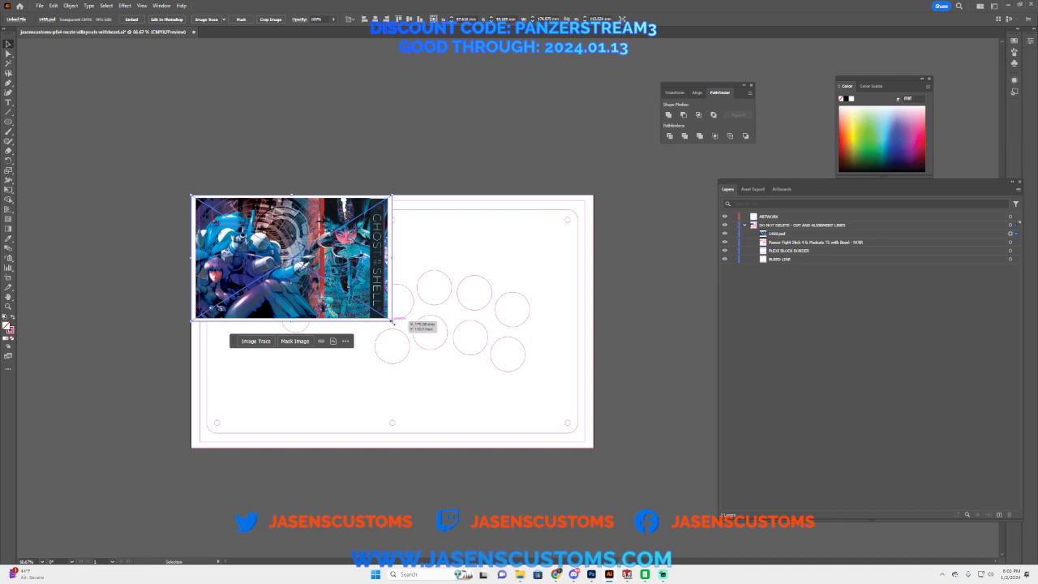
left_click_drag(392, 322, 595, 448)
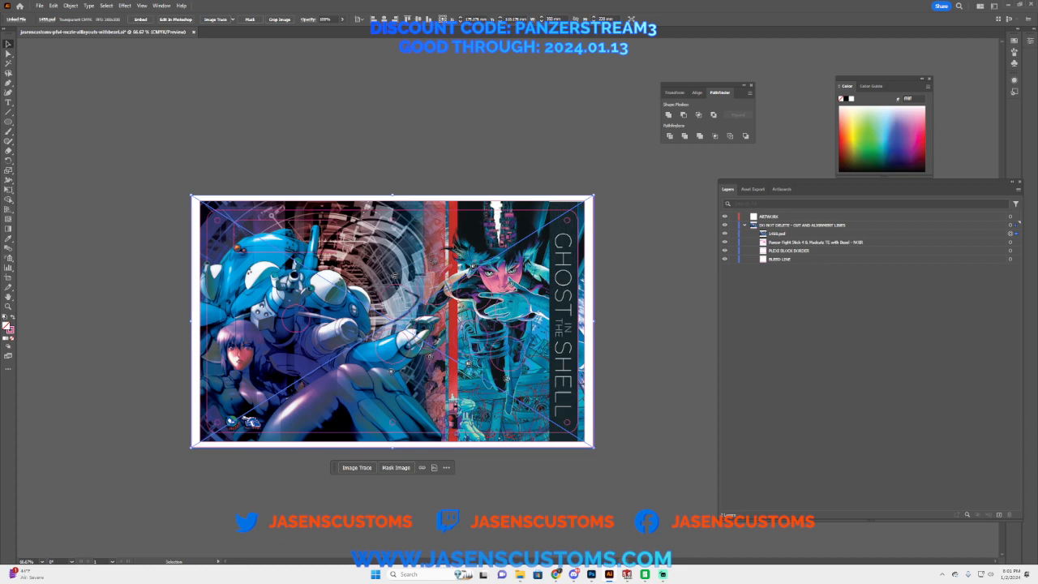
Step: Deselect the placed artwork and move 1458.psd below the Noir layout sublayer in the stacking order
double_click(452, 246)
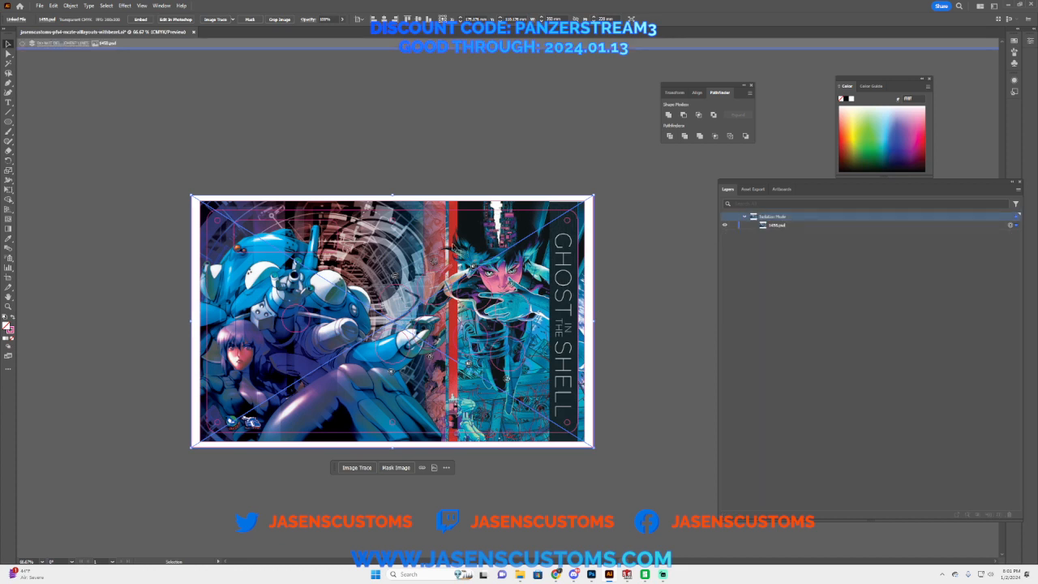
double_click(656, 272)
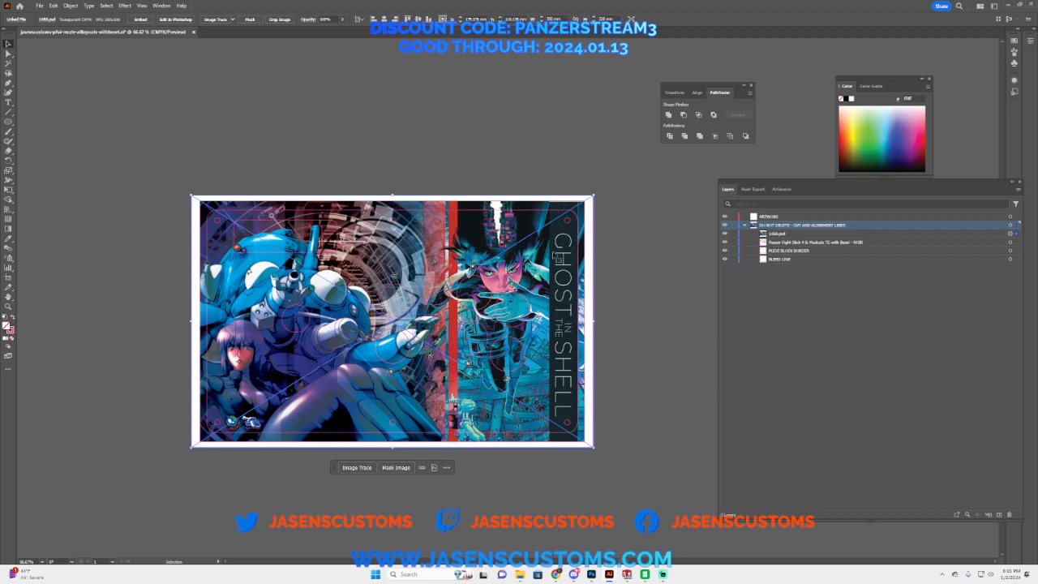
left_click(643, 254)
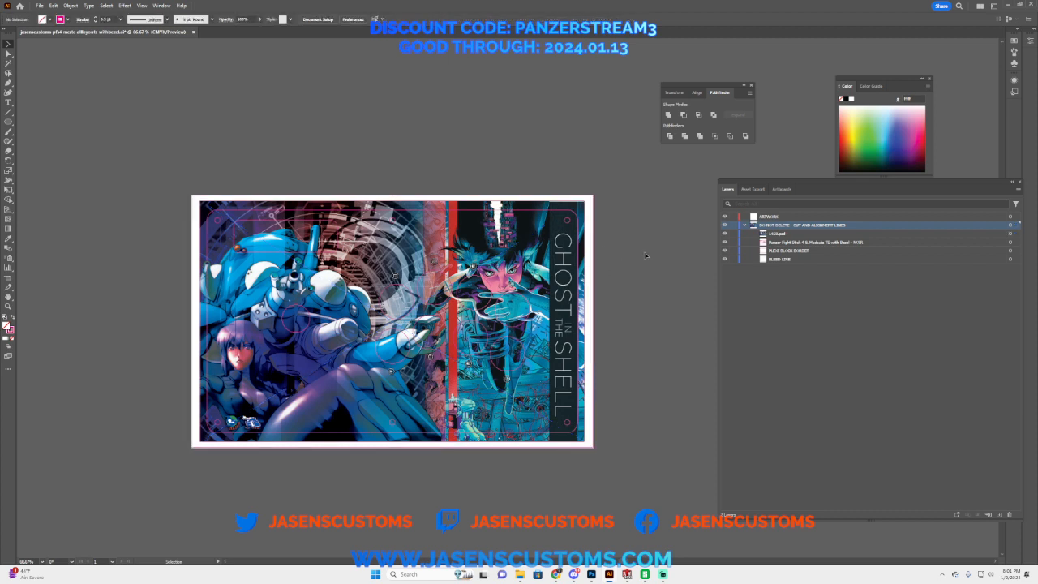
left_click(781, 235)
left_click_drag(782, 235, 783, 248)
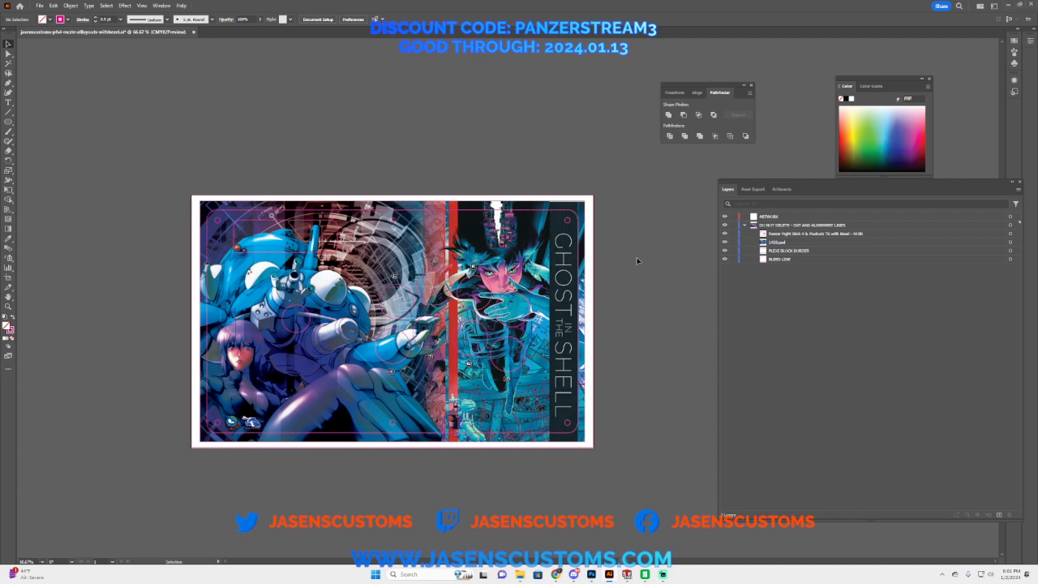
Step: Inspect up close how the artwork lines up with the template's button holes, button symbols and rounded rectangular outline
left_click(8, 307)
left_click(304, 331)
left_click(300, 320)
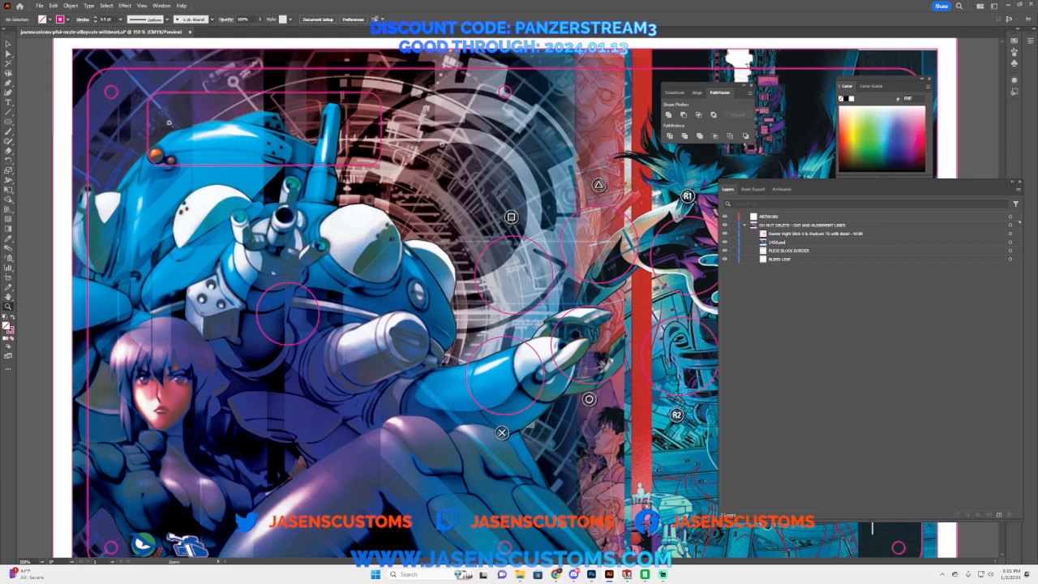
left_click(495, 271, "alt")
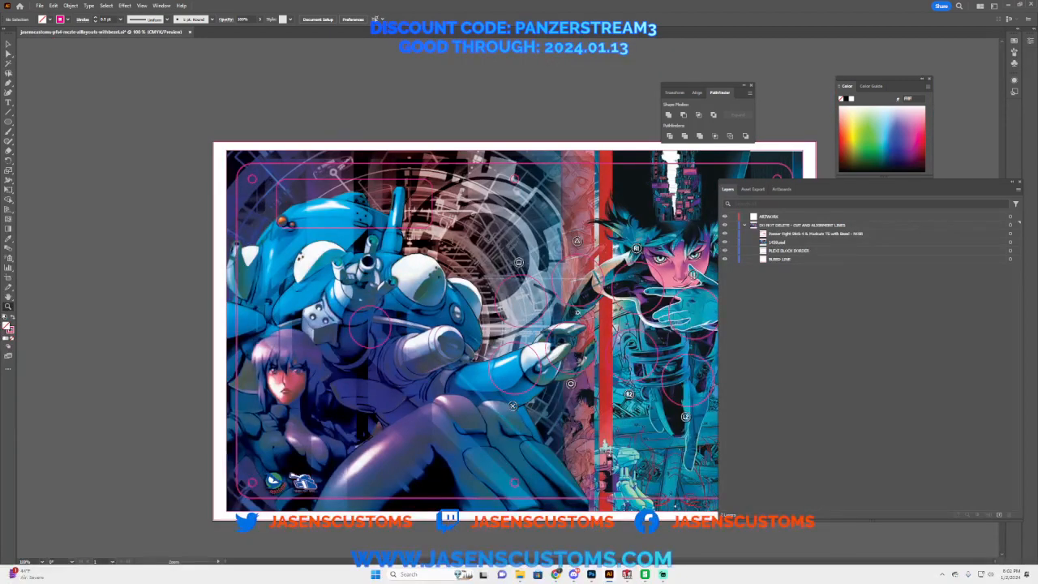
left_click(558, 298)
left_click(559, 298)
left_click(527, 277)
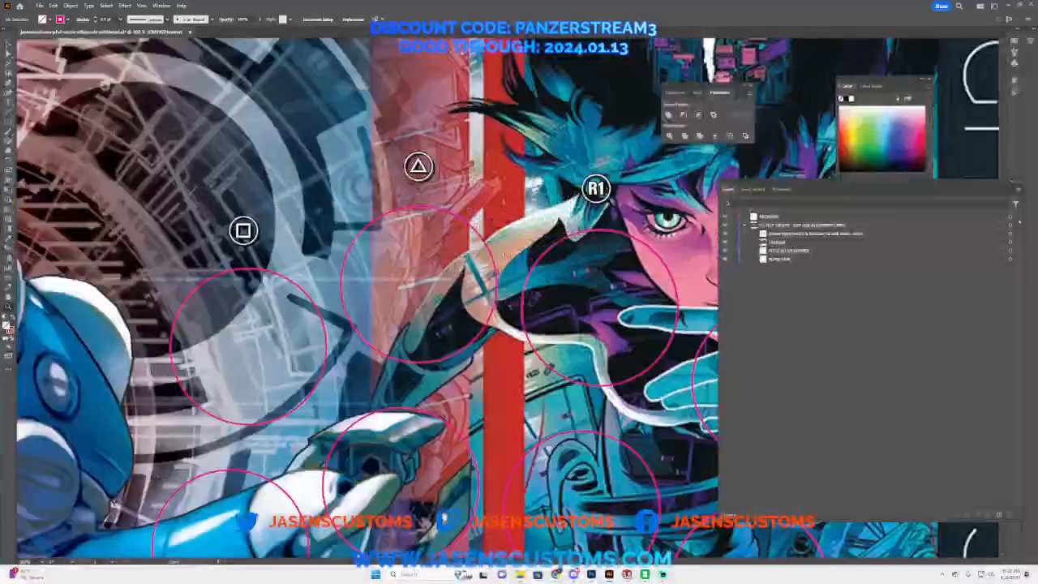
left_click(492, 256)
left_click(445, 343, "alt")
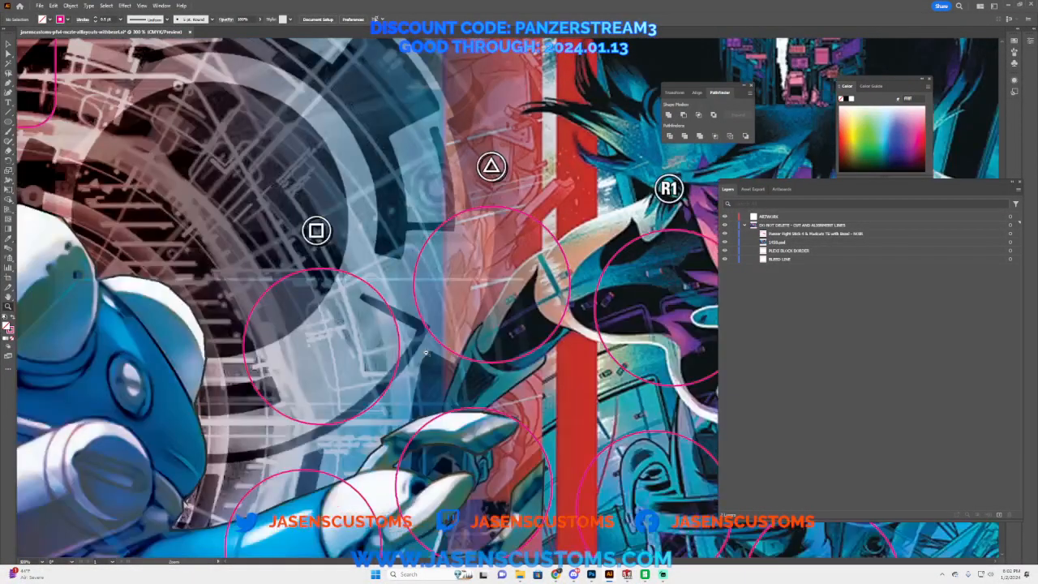
left_click(427, 353, "alt")
left_click(249, 143)
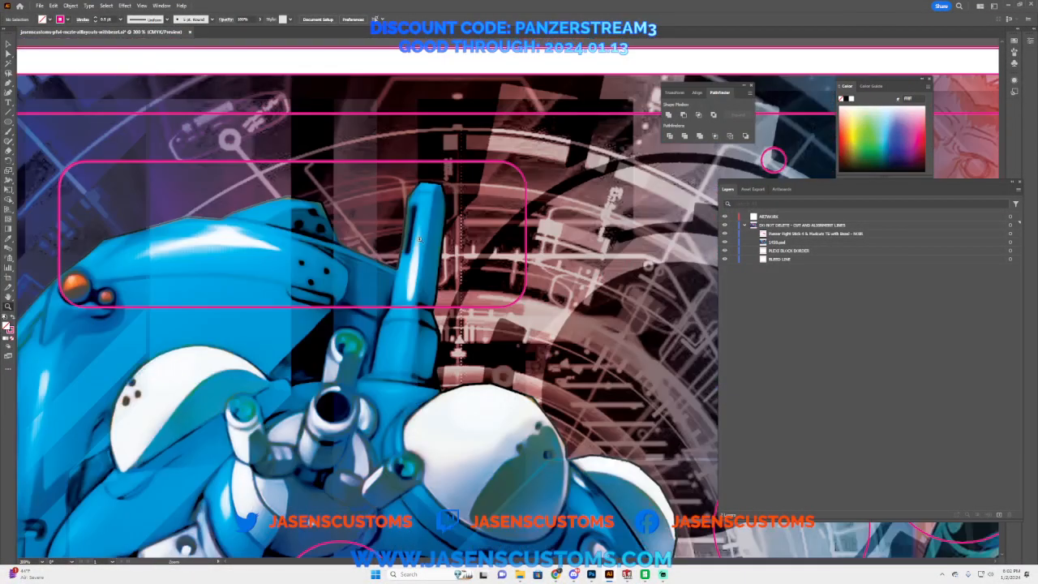
left_click(503, 211)
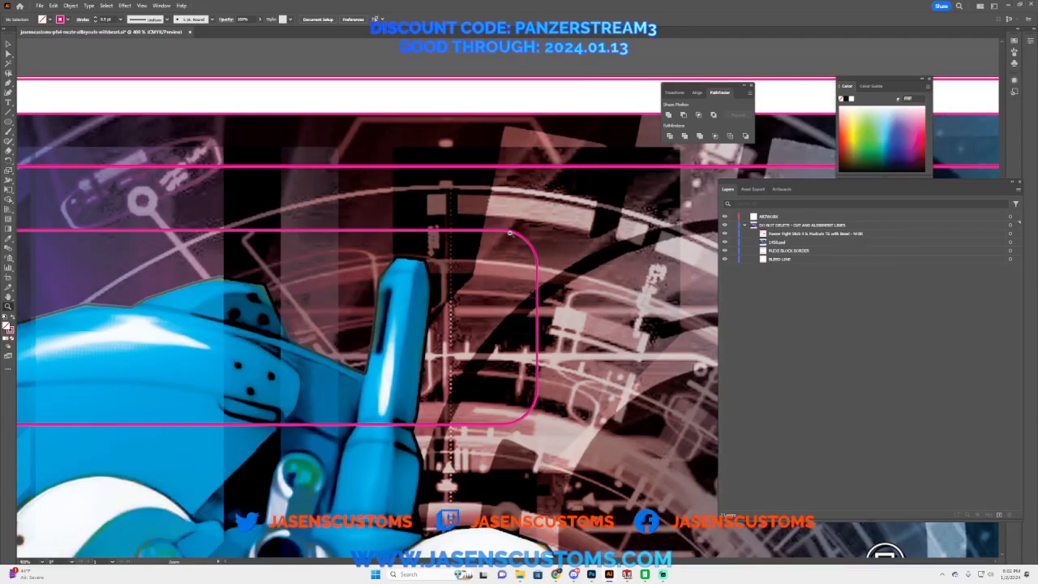
Step: Inspect how the artwork sits against the template's rounded rectangle, holes and outer borders, from close up out to the full artboard
left_click(518, 256, "alt")
left_click(520, 281, "alt")
left_click(548, 361, "alt")
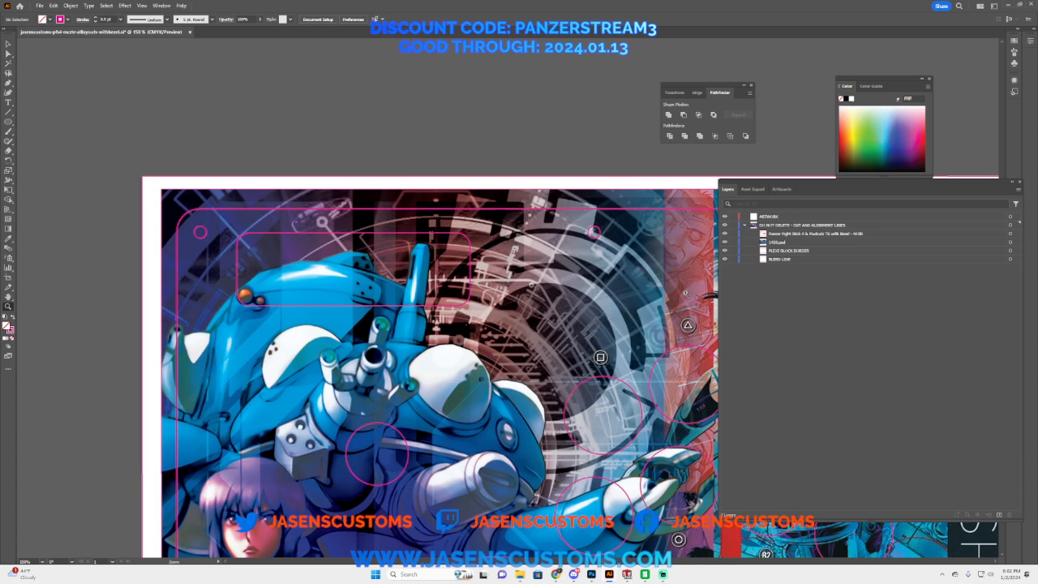
left_click(1011, 242)
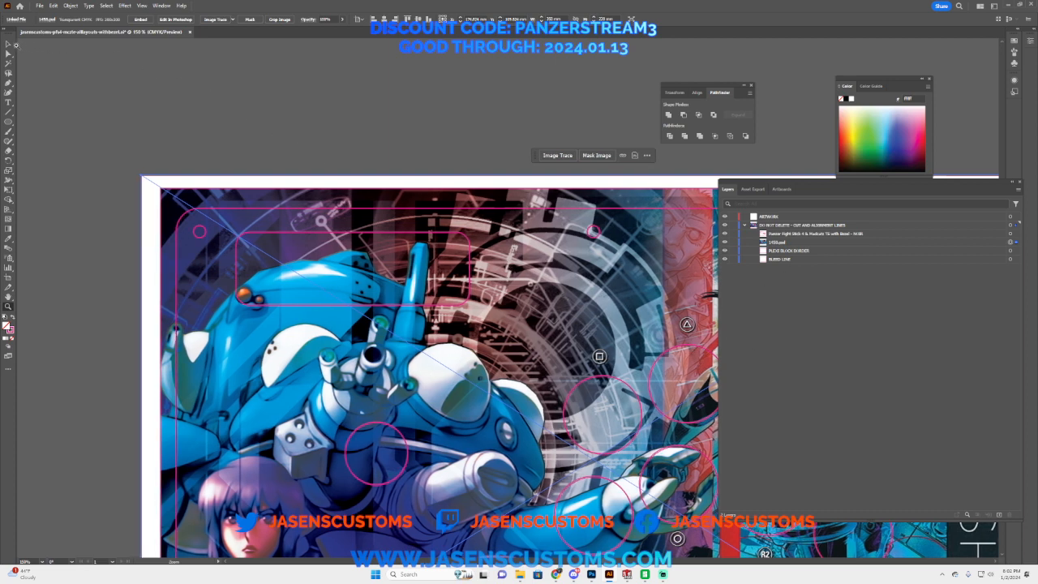
left_click(9, 44)
left_click(167, 123)
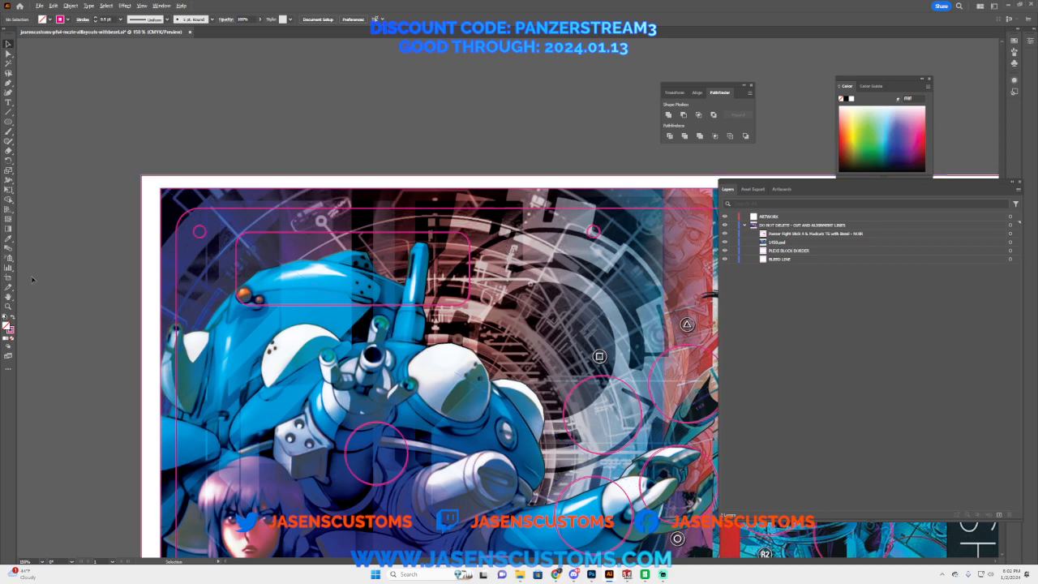
left_click(8, 307)
left_click(520, 381, "alt")
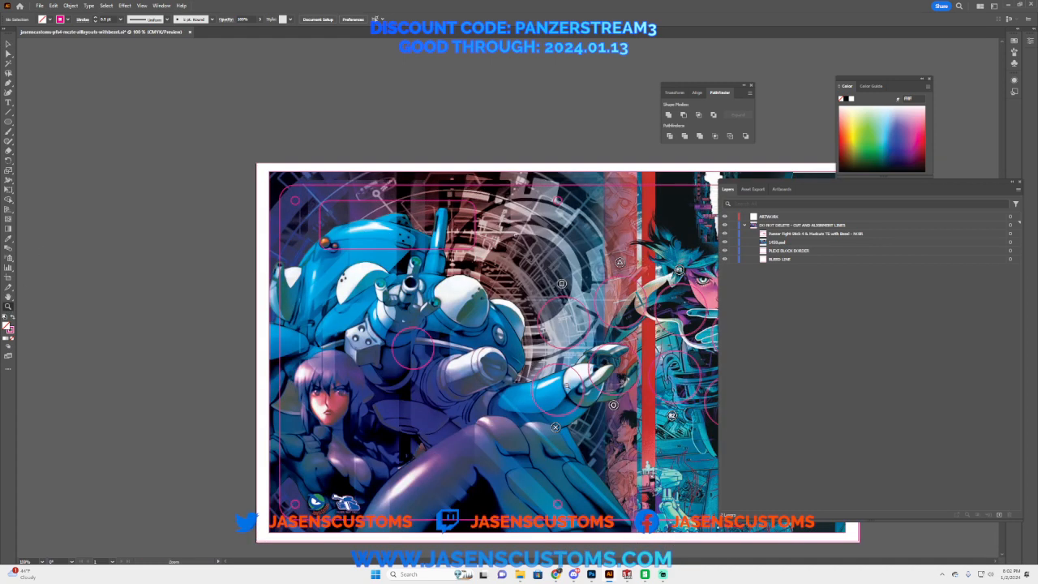
left_click(573, 383, "alt")
left_click(576, 284)
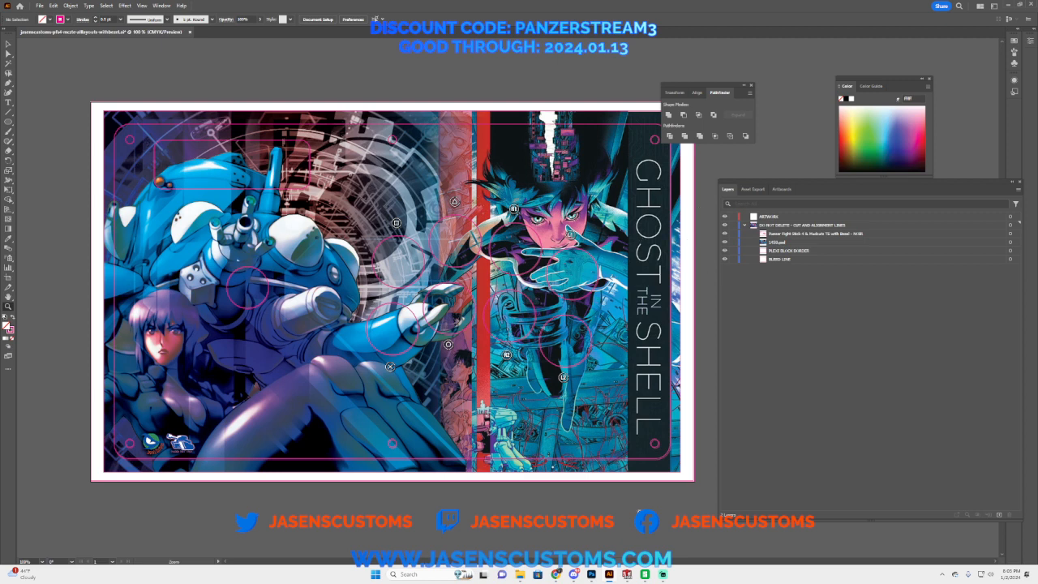
Step: Switch to Photoshop, hide the Group 1 template overlay in 1458.psd and save the file
left_click(593, 577)
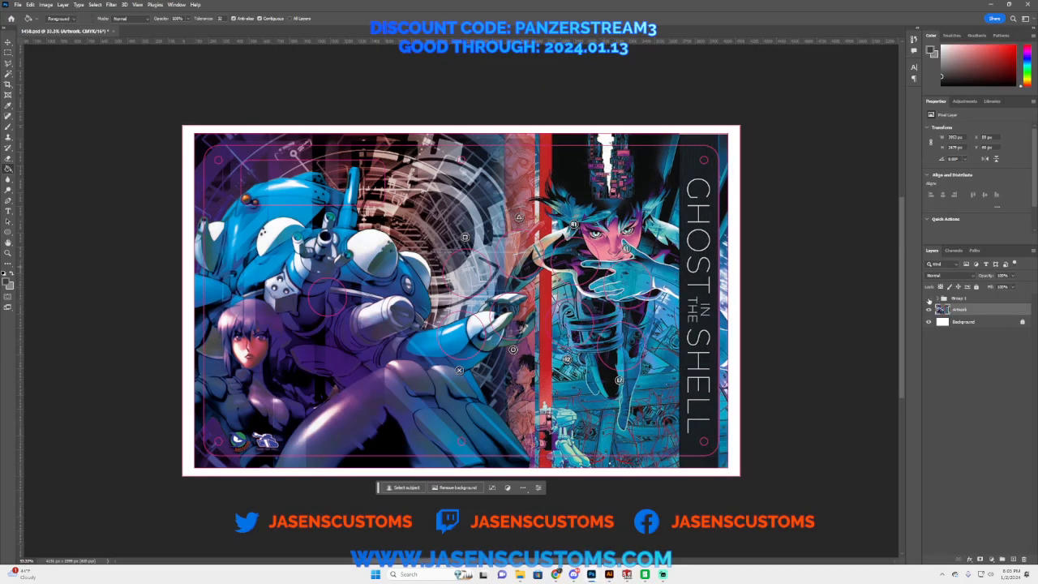
left_click(930, 299)
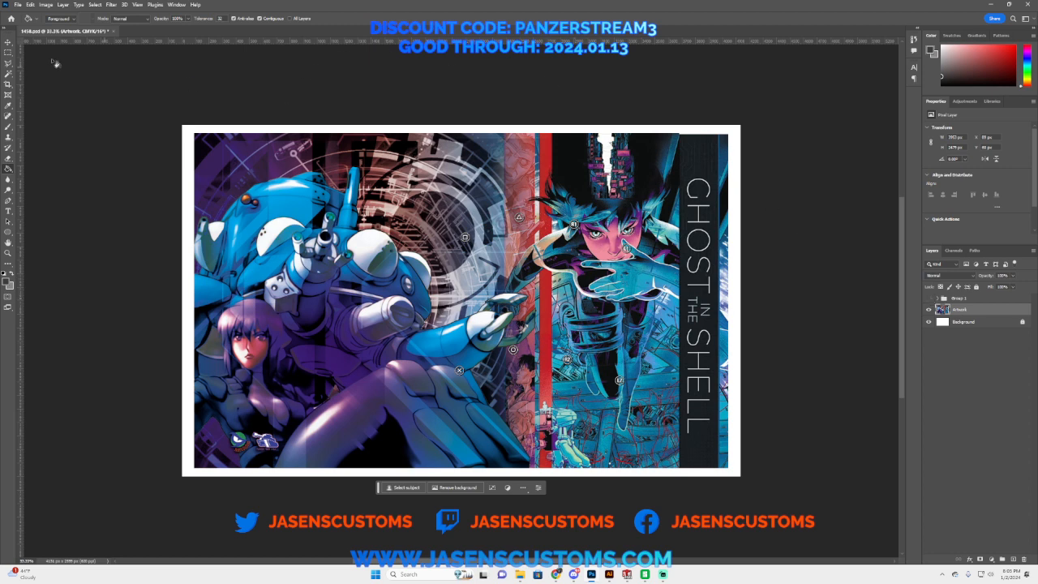
left_click(17, 6)
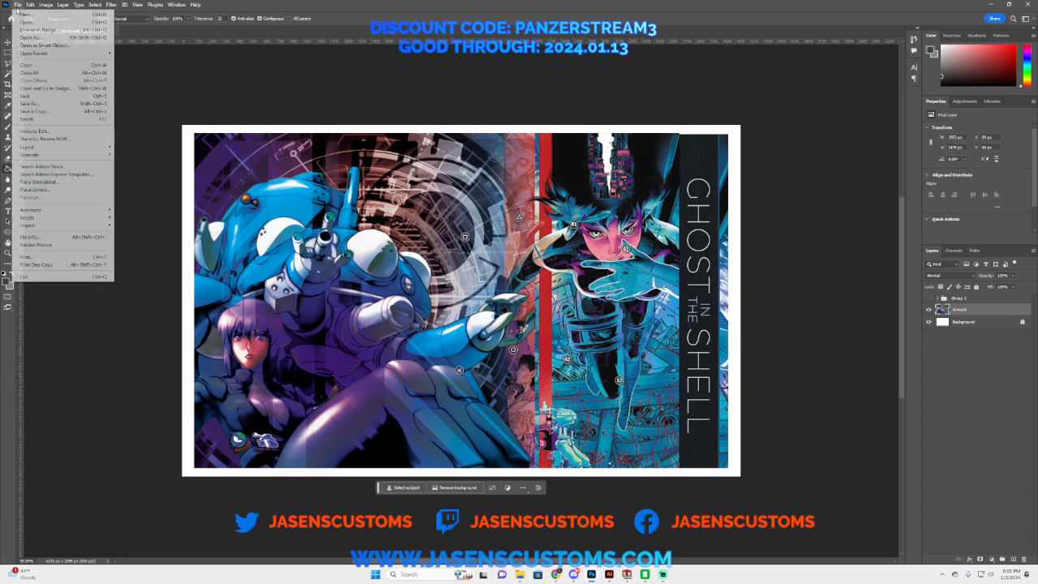
left_click(28, 96)
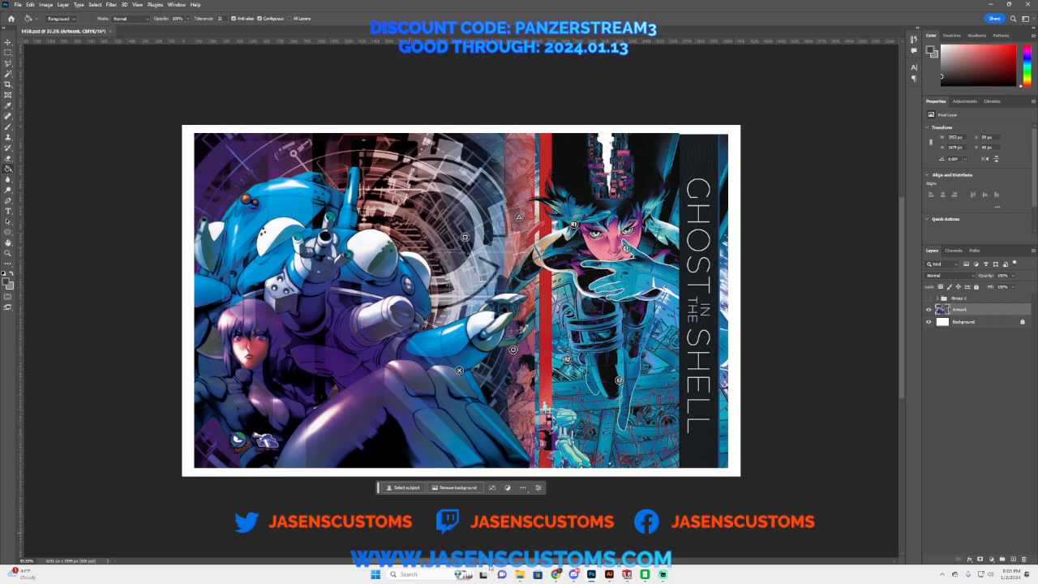
Step: Return to Illustrator, update the modified artwork link and compare the artwork with the Noir layout hidden and shown
left_click(610, 574)
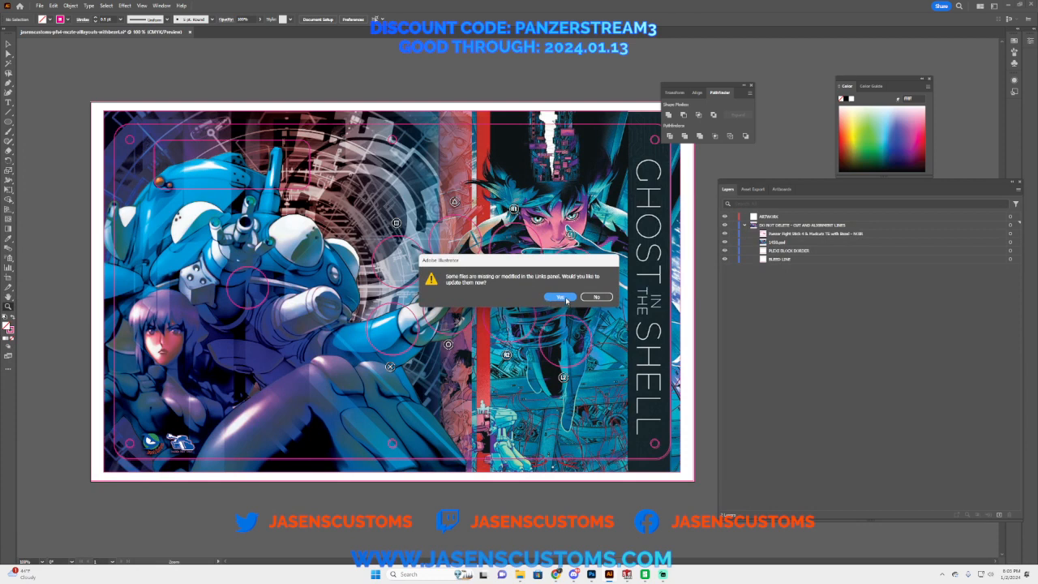
left_click(565, 296)
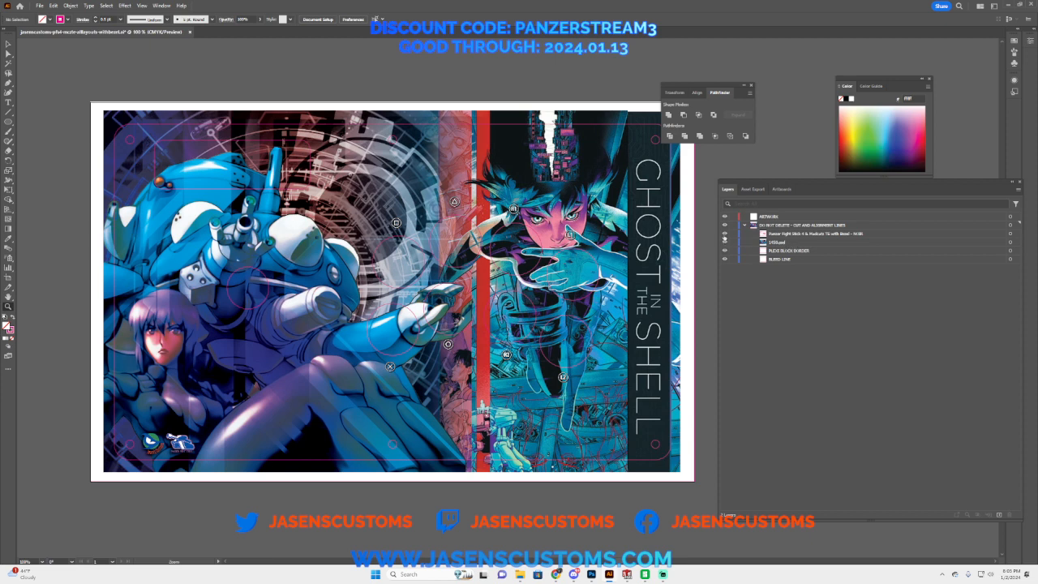
left_click(724, 235)
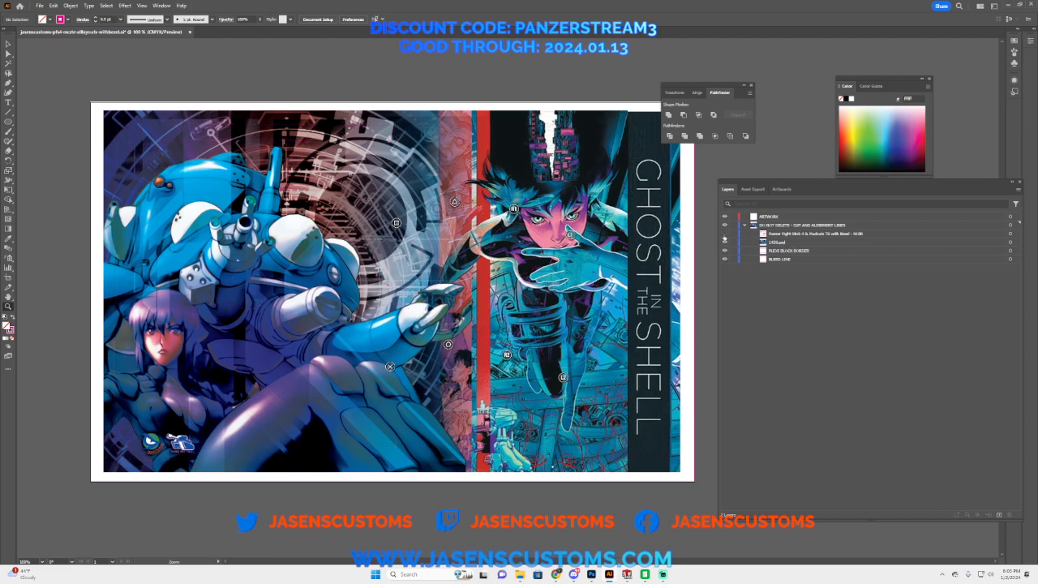
left_click(724, 236)
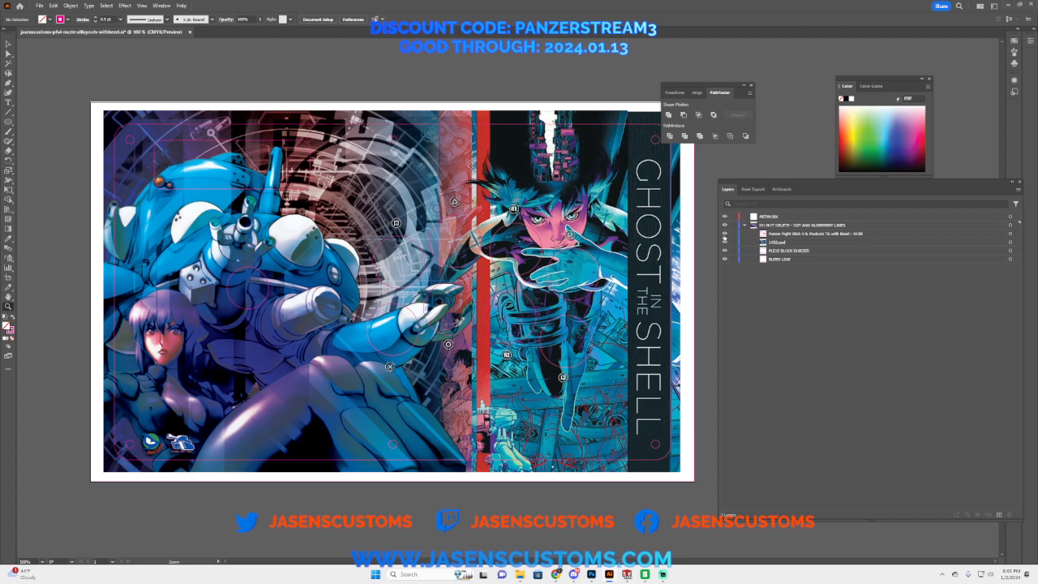
left_click(724, 240)
Step: Rasterize the linked 1458.psd artwork in CMYK with a custom resolution of 600 ppi and a white background
left_click(1010, 242)
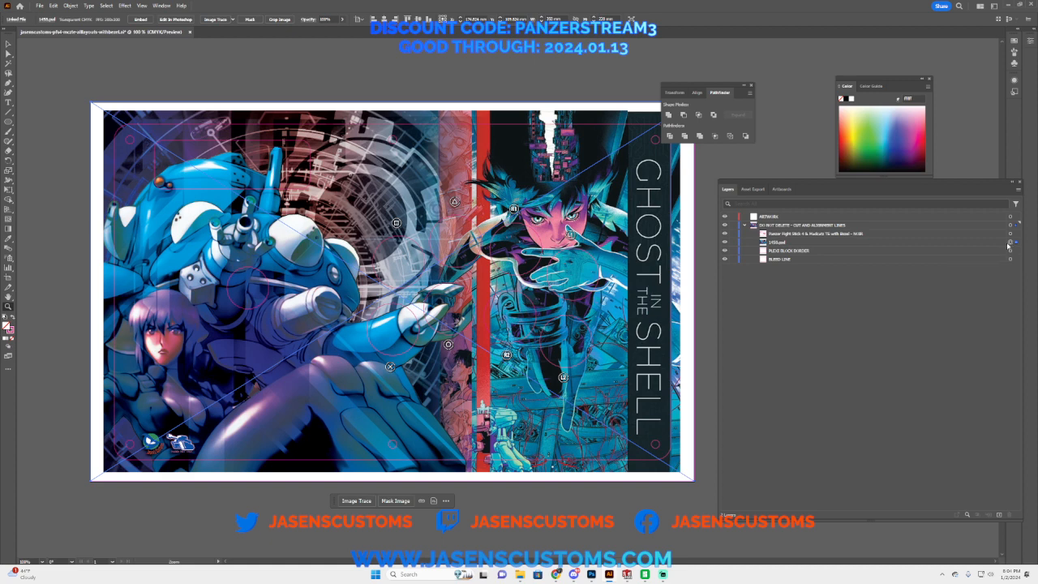
left_click(70, 5)
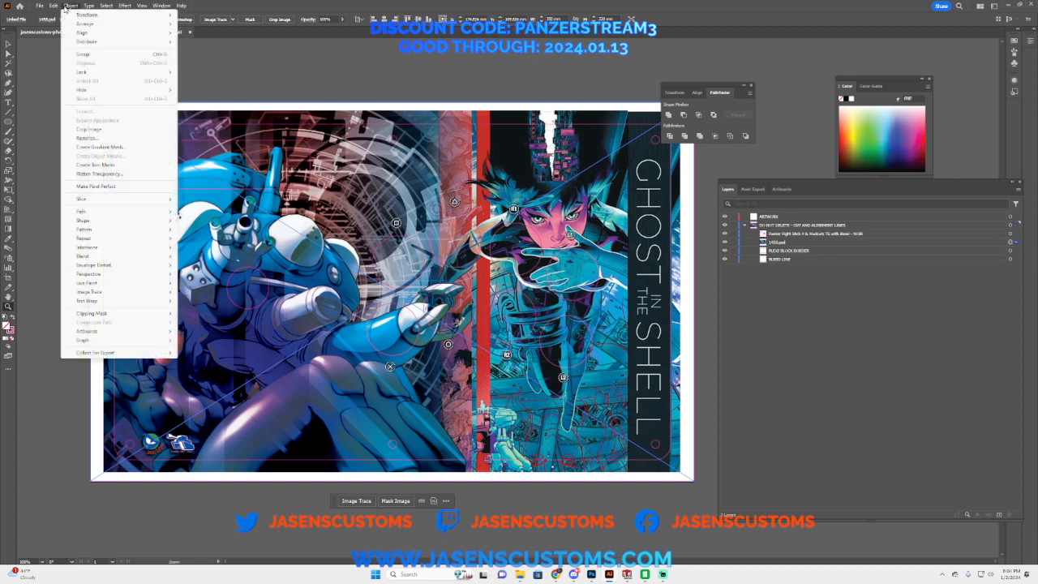
left_click(86, 138)
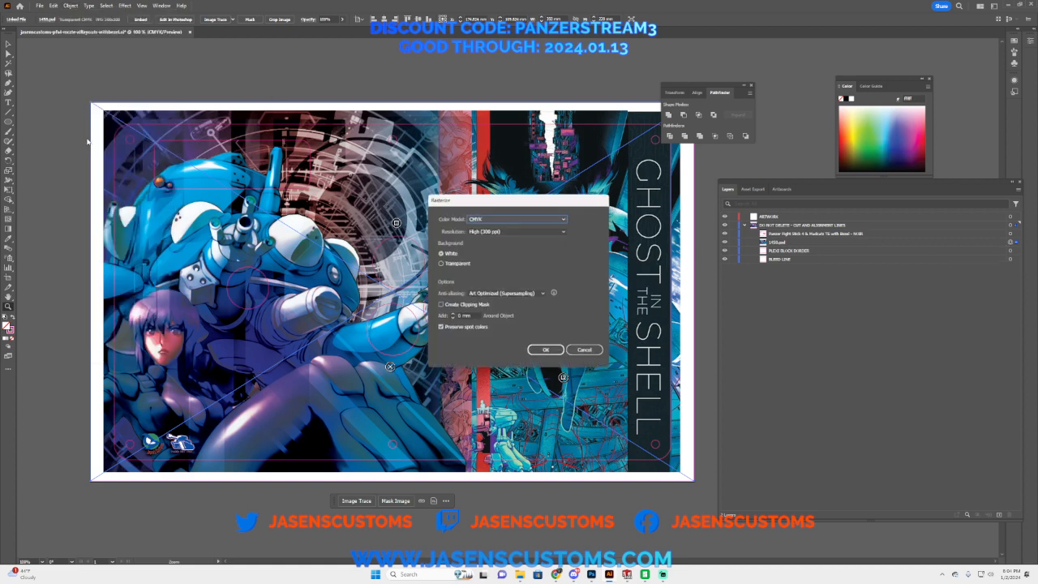
left_click(516, 231)
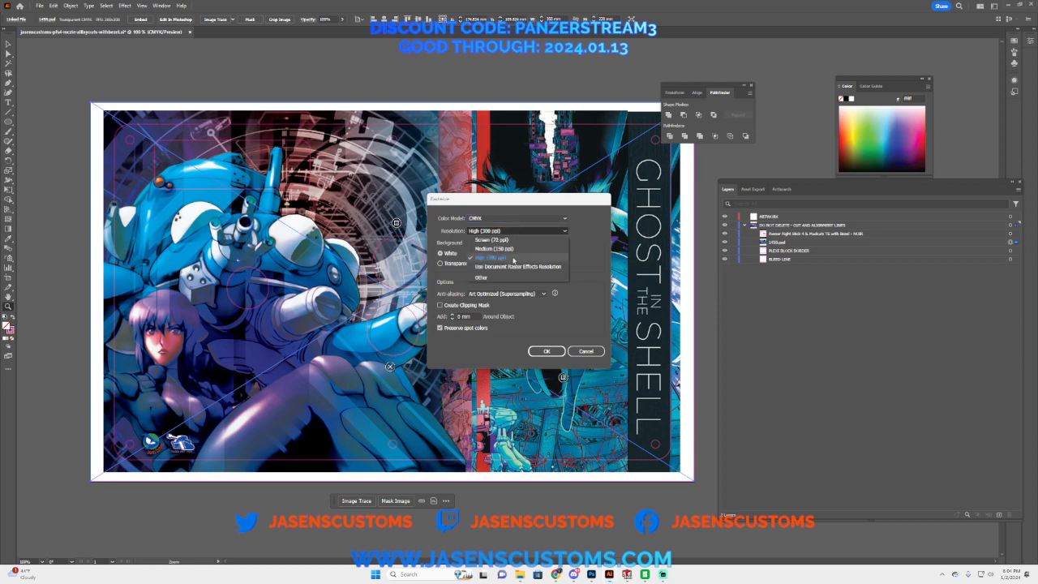
left_click(495, 274)
type("600")
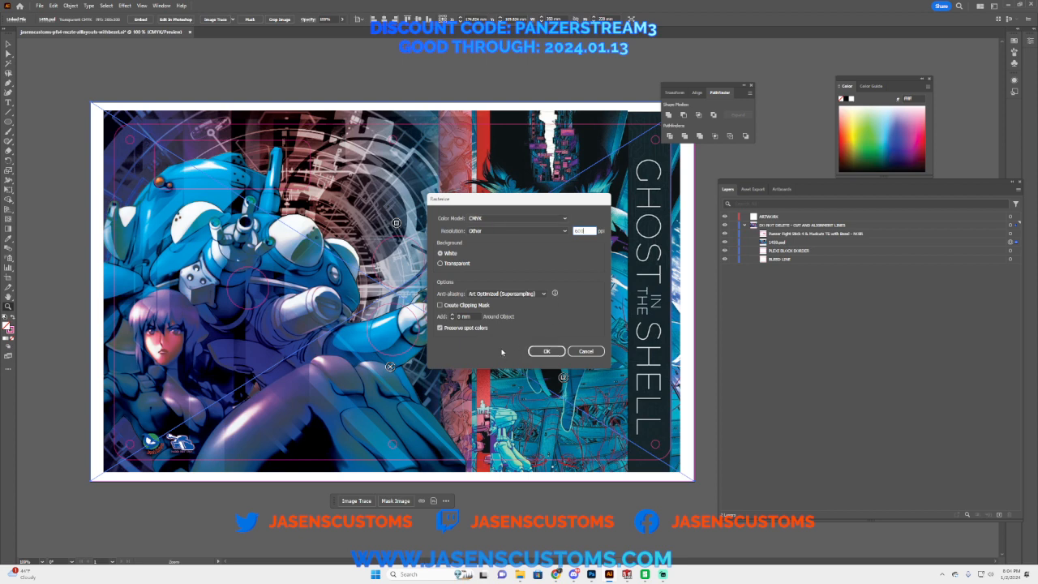
left_click(543, 351)
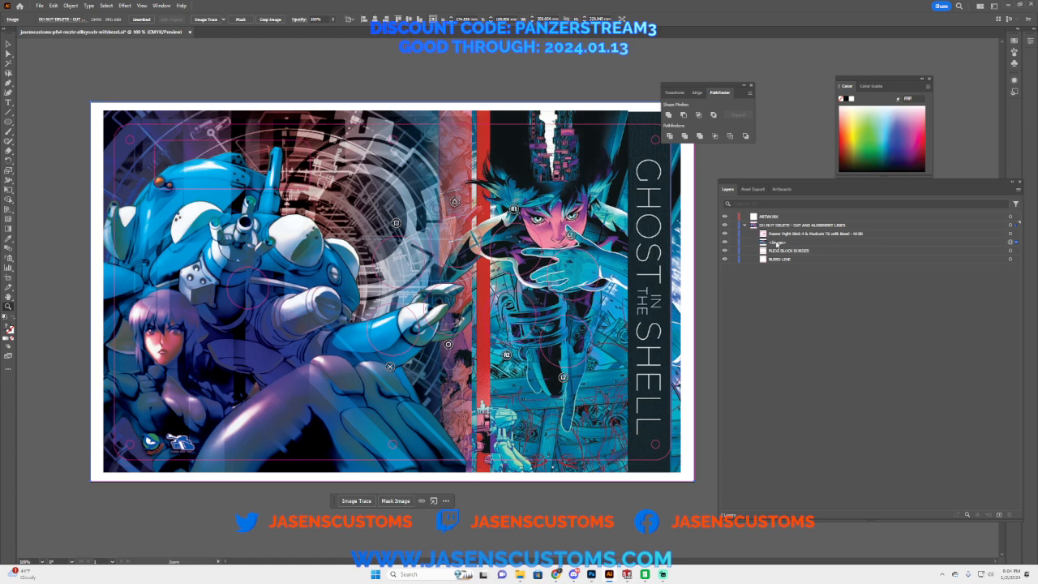
Step: Rename the rasterized image's layer entry as 1458
double_click(777, 242)
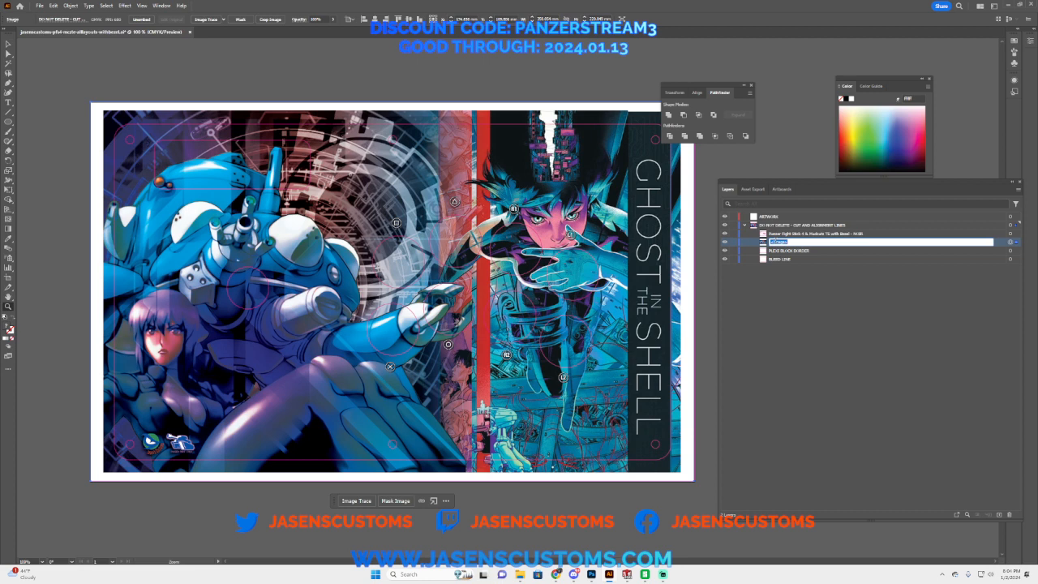
key("BackSpace")
key("Return")
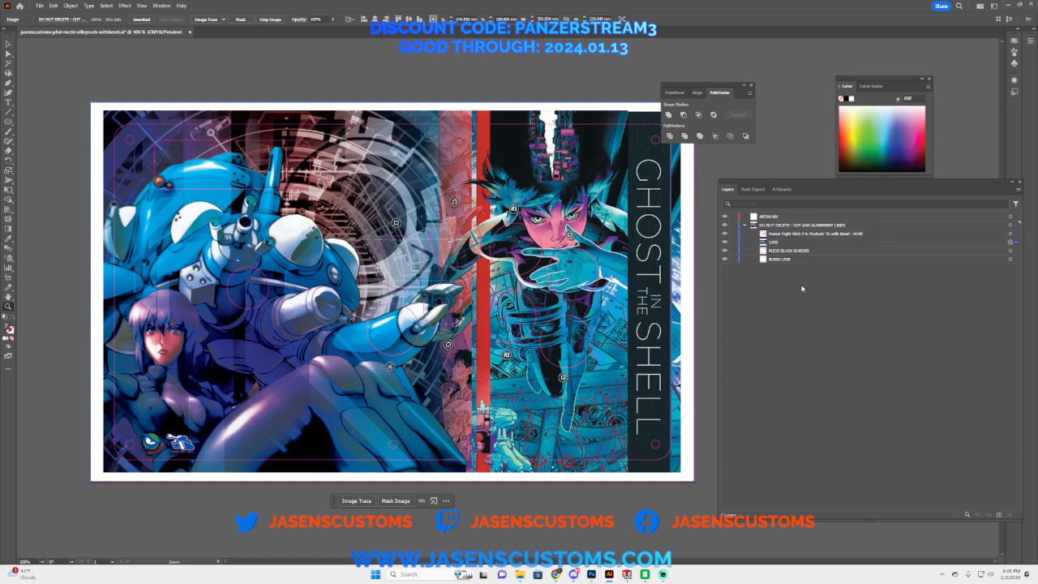
left_click(38, 6)
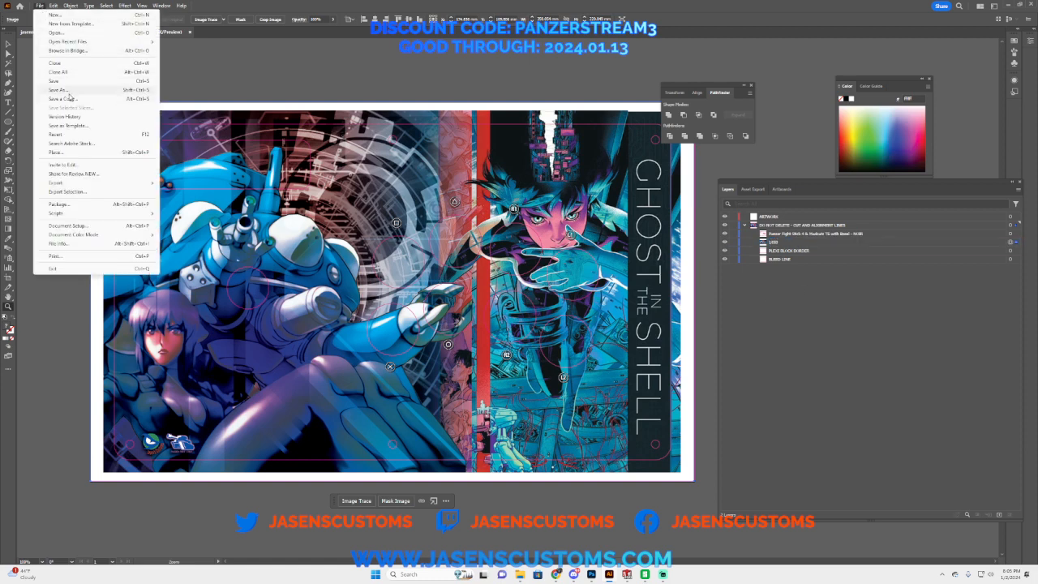
key("Escape")
key("ctrl+shift+s")
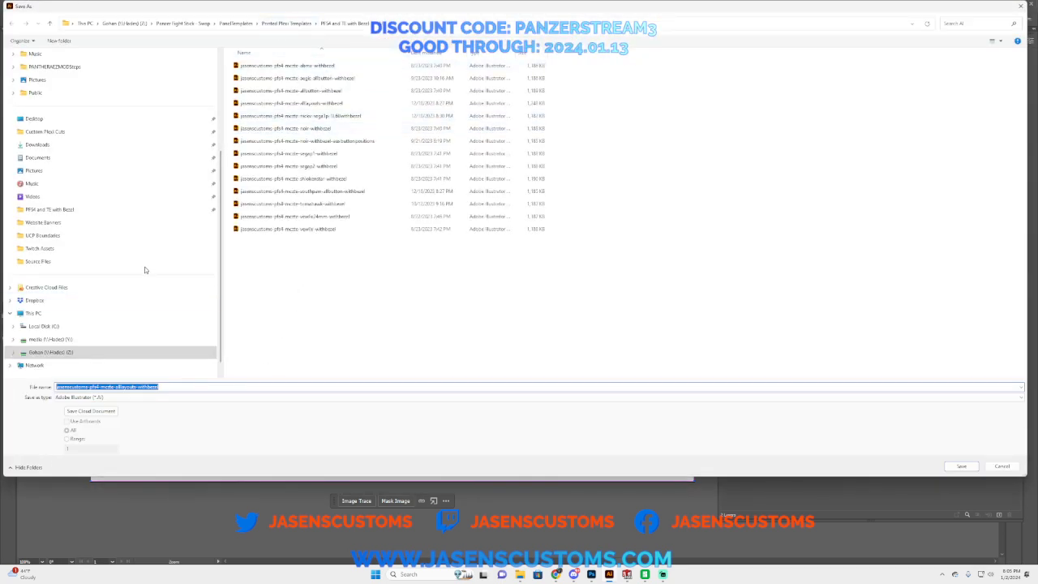
scroll(117, 280, "down", 1)
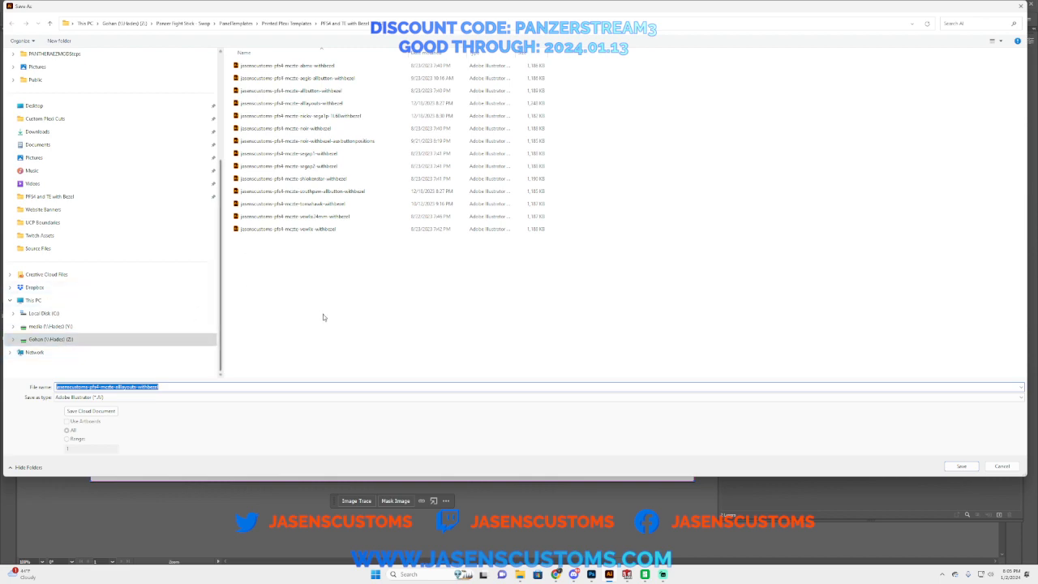
left_click(1013, 468)
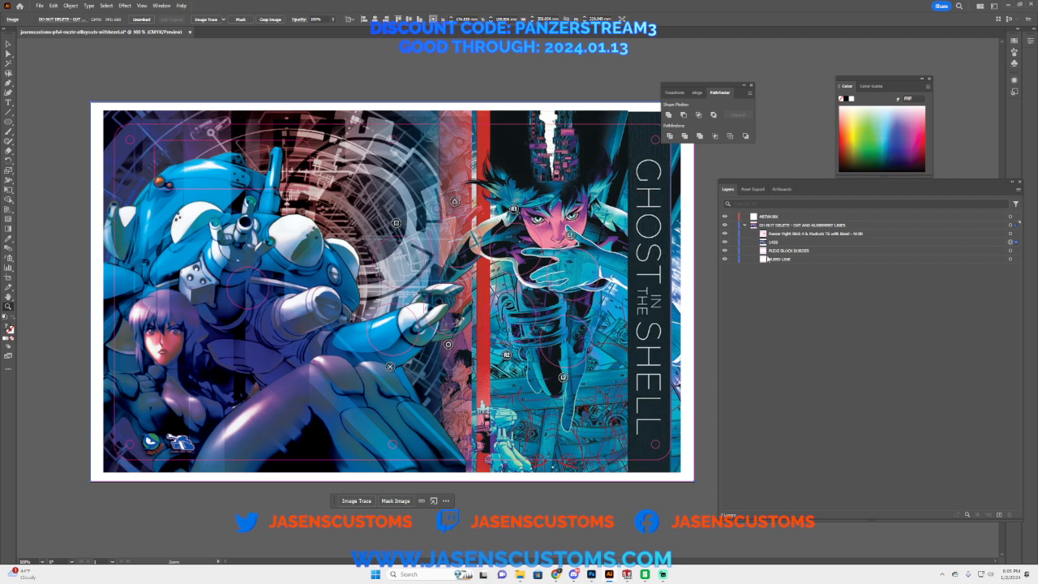
Step: Hide the 1458 artwork and delete the rounded rectangular bezel outline above the joystick hole from the Noir layout
left_click(726, 246)
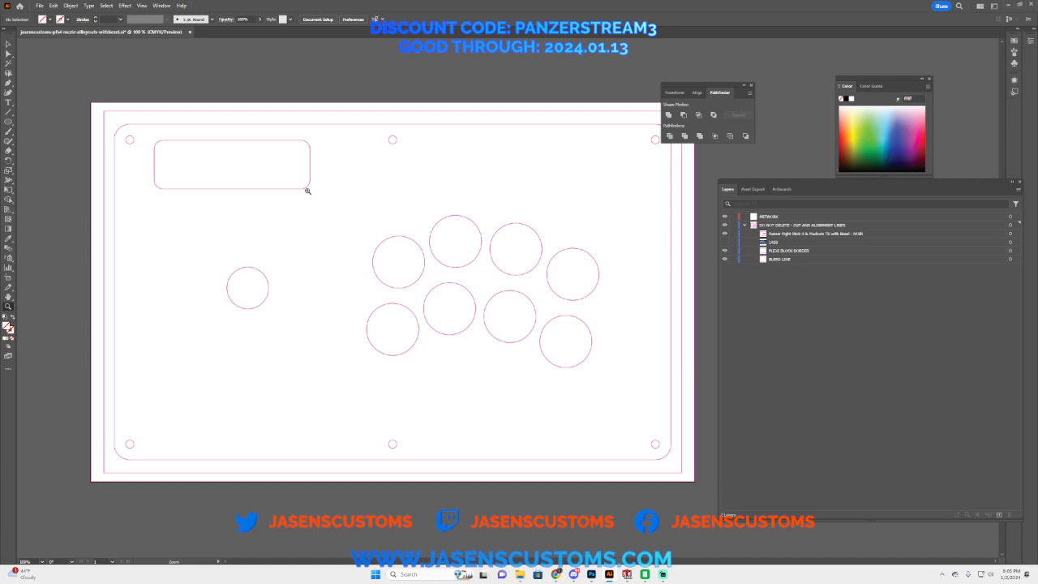
left_click(8, 54)
left_click_drag(327, 205, 304, 188)
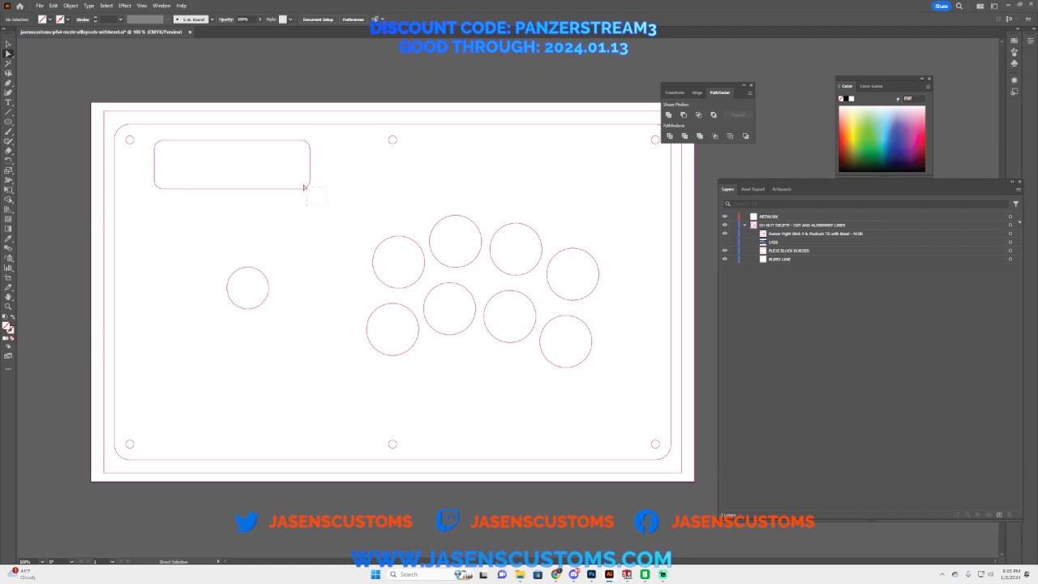
left_click_drag(187, 151, 148, 135)
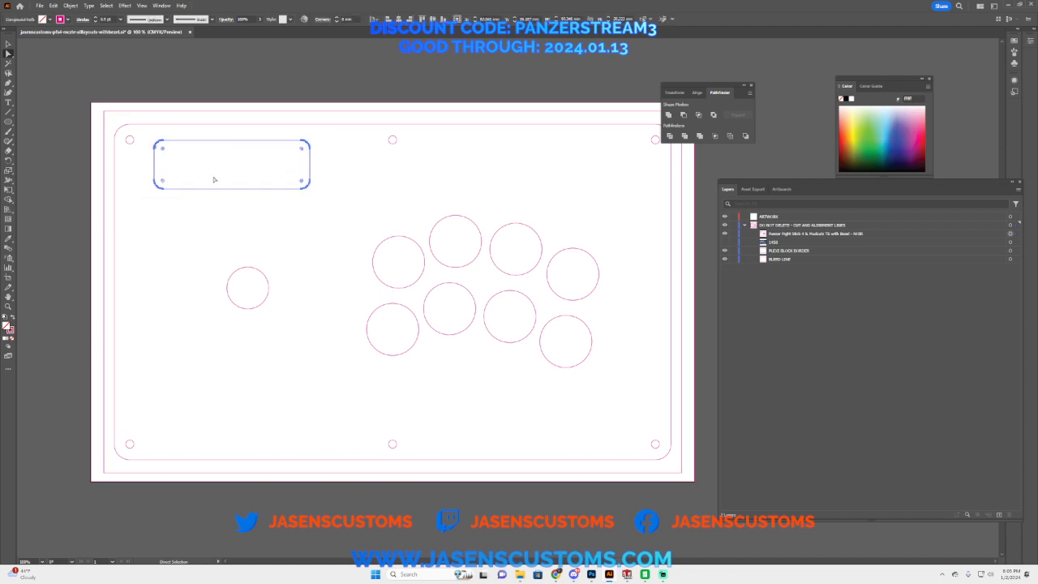
key("Delete")
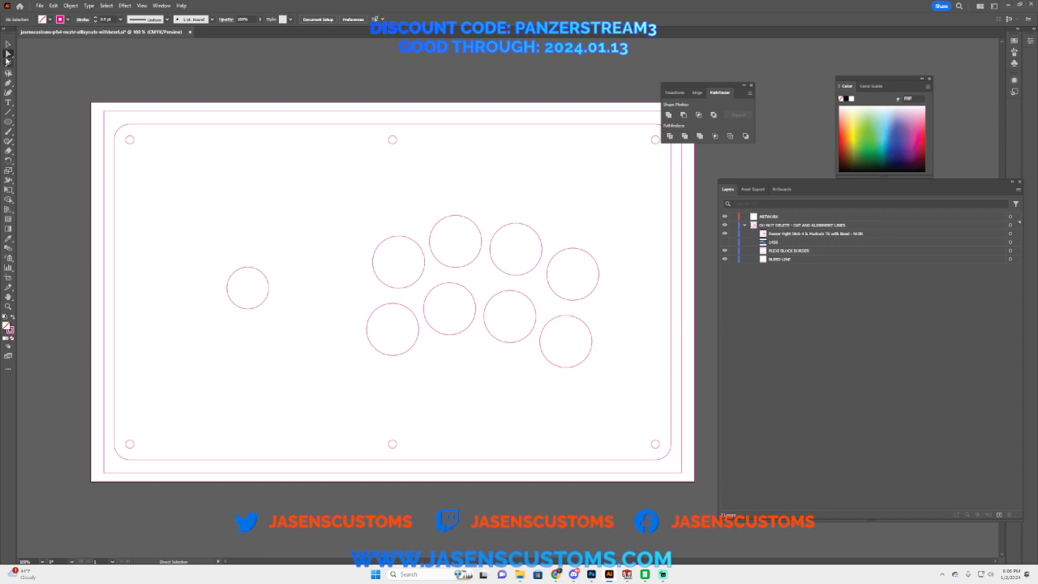
Step: Delete the two rightmost button circles from the Noir layout and compare the remaining holes with the 1458 artwork
left_click(589, 293)
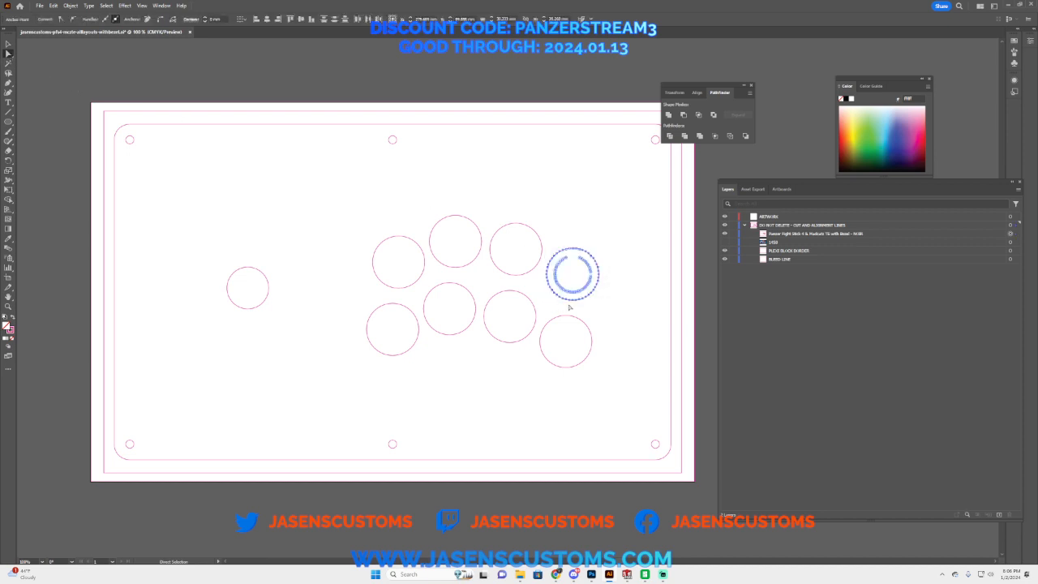
key("Delete")
left_click_drag(601, 238, 567, 262)
key("Delete")
left_click_drag(618, 296, 557, 384)
key("Delete")
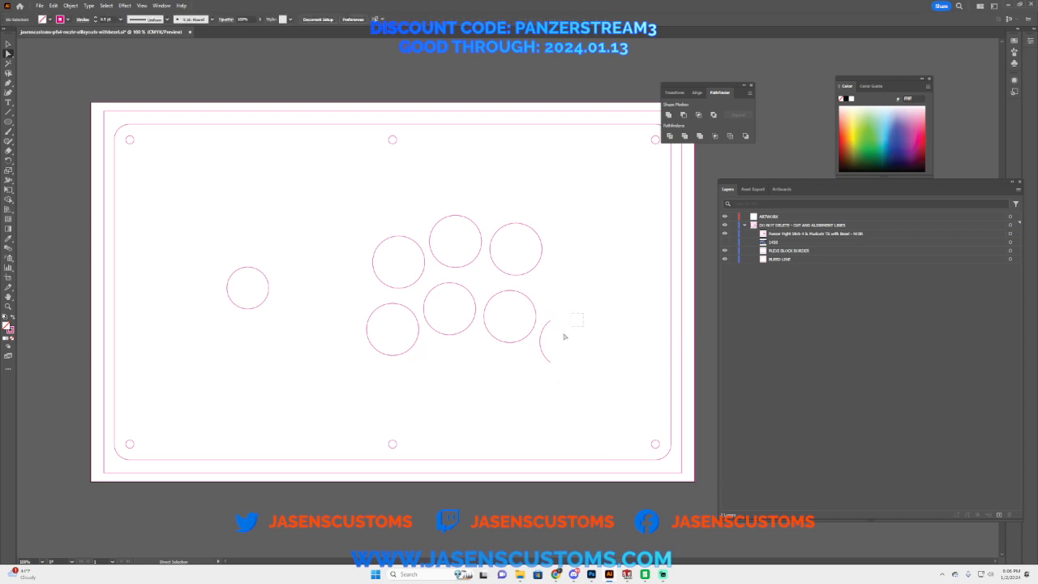
left_click_drag(566, 335, 543, 367)
key("Delete")
left_click(726, 242)
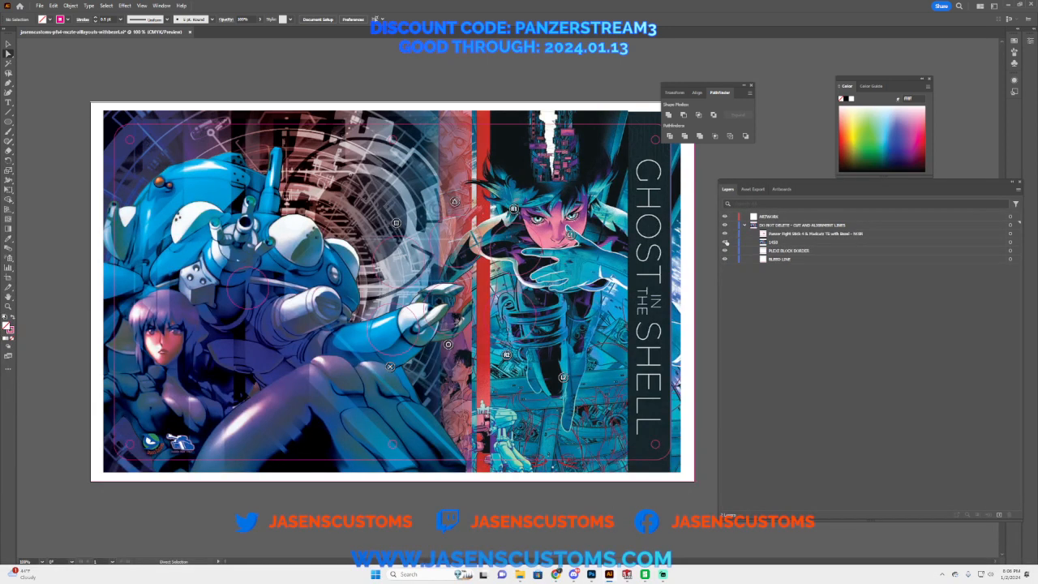
left_click(725, 241)
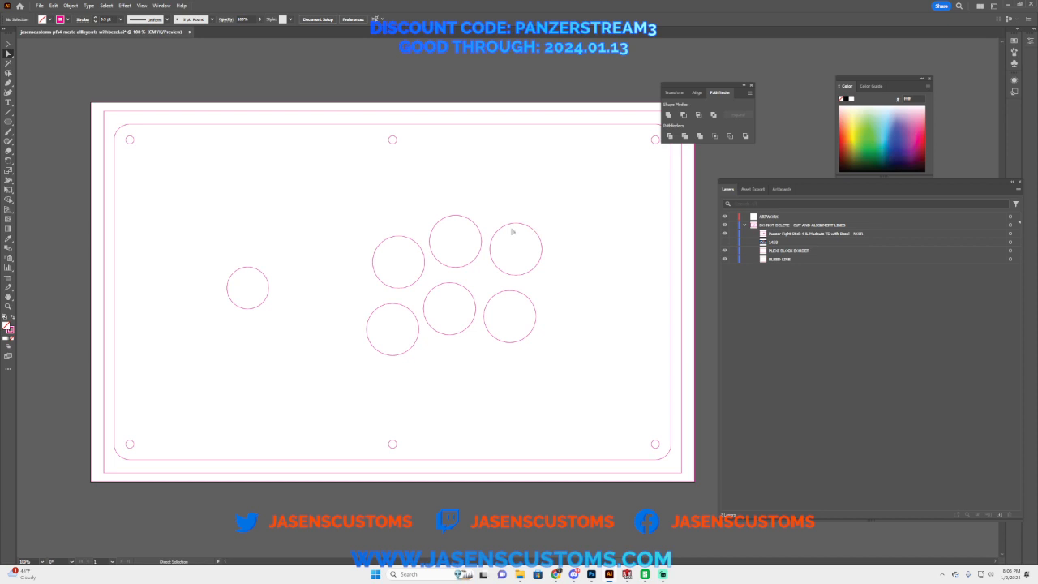
Step: Delete the middle screw holes along the top and bottom edges of the Noir layout
left_click_drag(375, 136, 394, 153)
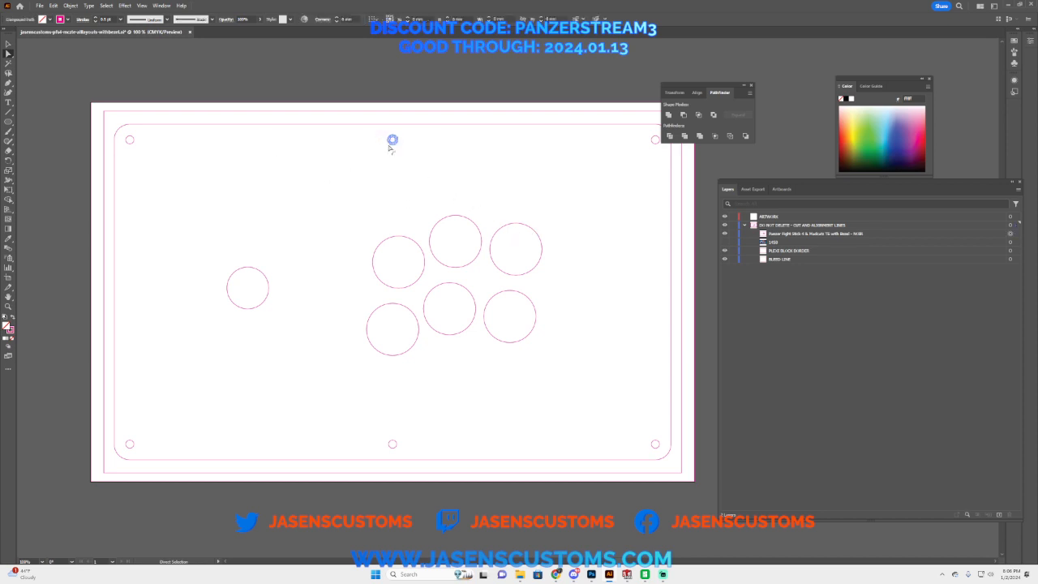
key("Delete")
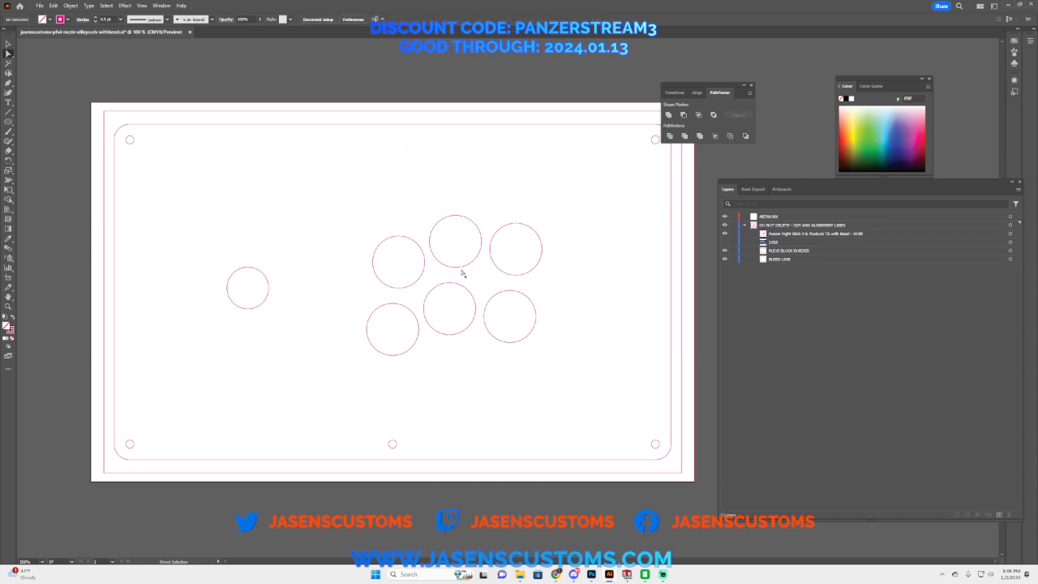
left_click(395, 444)
key("Delete")
Step: Compare the remaining cutouts with the 1458 artwork by toggling its visibility, and delete the 1458 artwork from the template
left_click(726, 242)
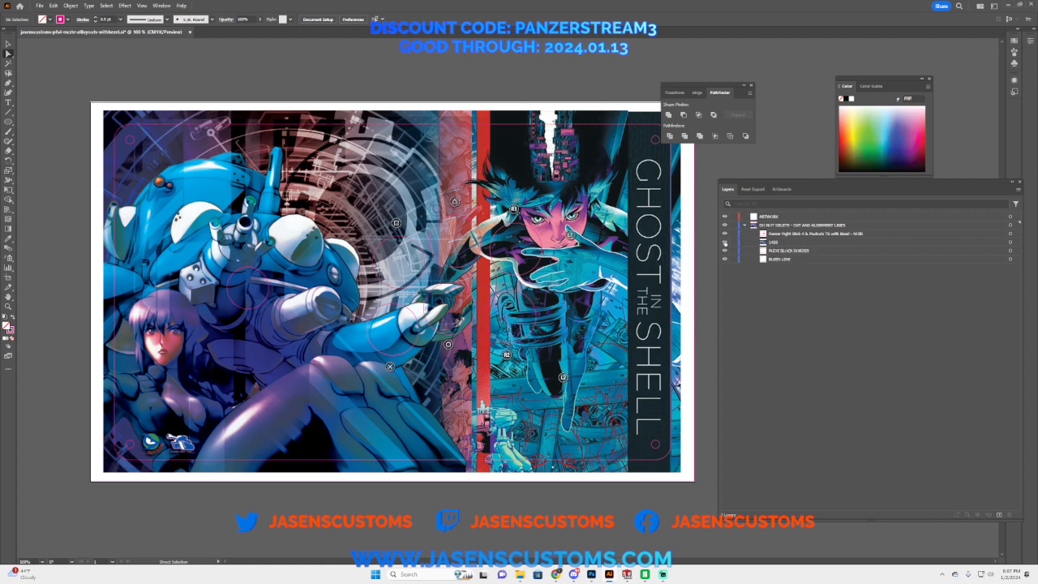
left_click(726, 243)
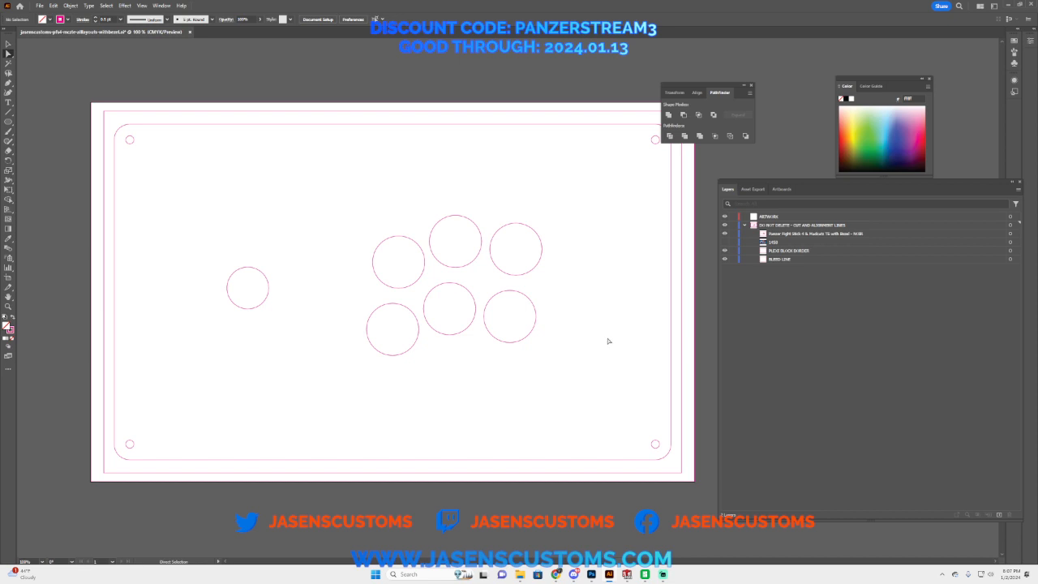
left_click(725, 242)
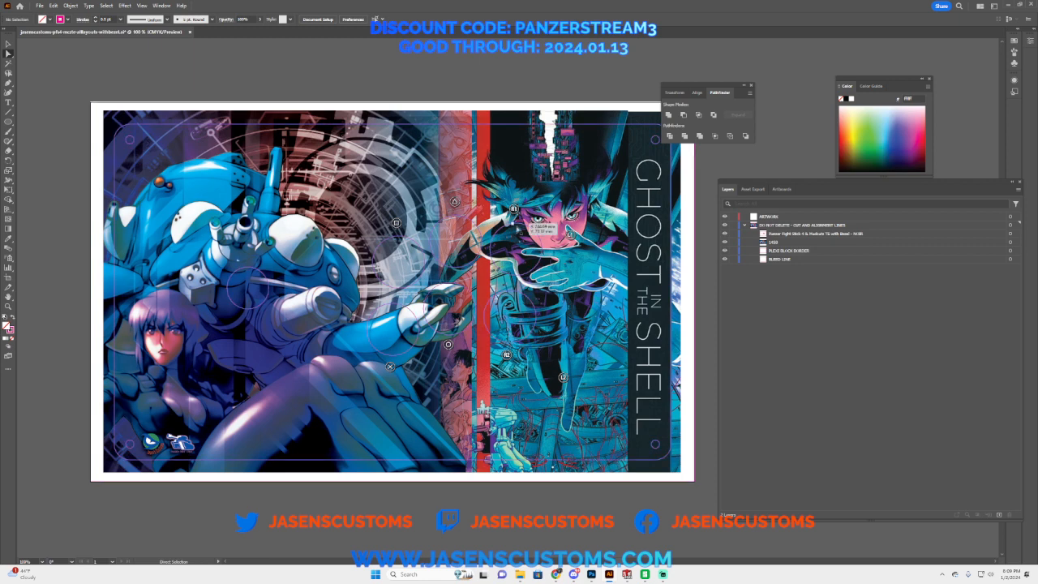
left_click(769, 243)
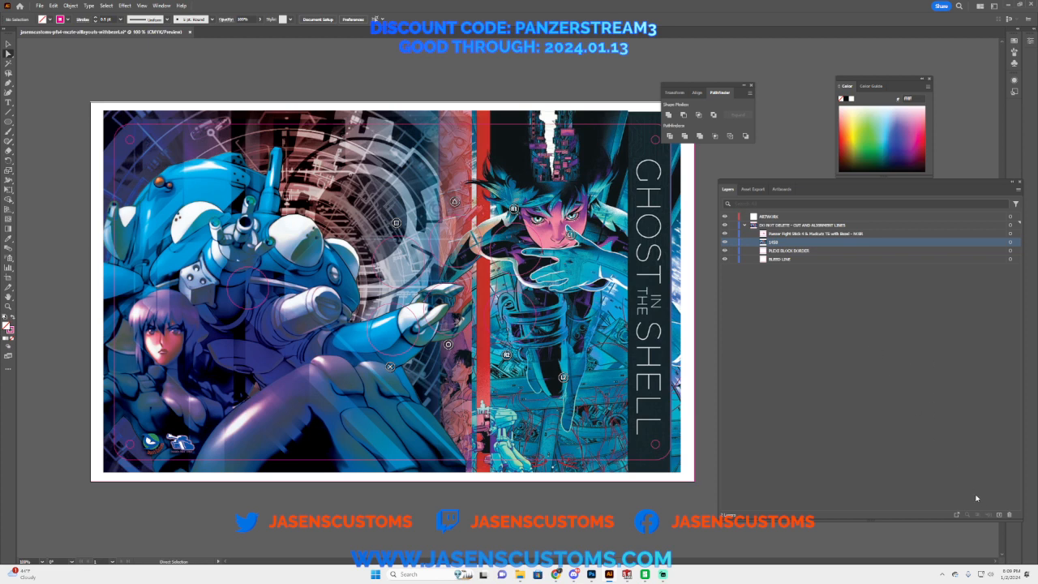
left_click(1010, 516)
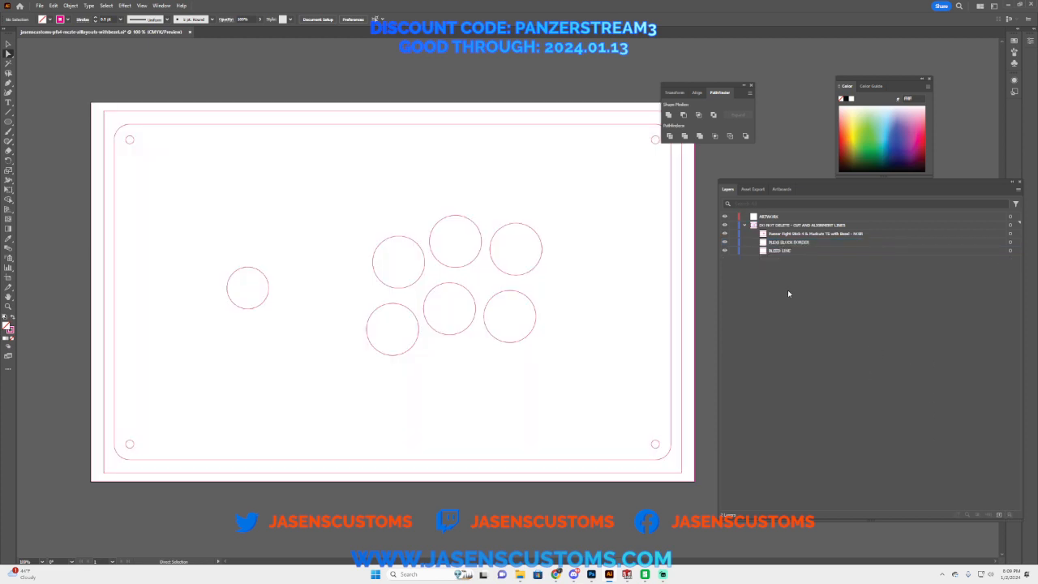
Step: Undo the cutout deletions along with the rasterizing and placing of the 1458 artwork, back to the original Noir template
key("ctrl+z")
key("ctrl+z")
key("ctrl+z")
key("ctrl+z")
key("ctrl+z")
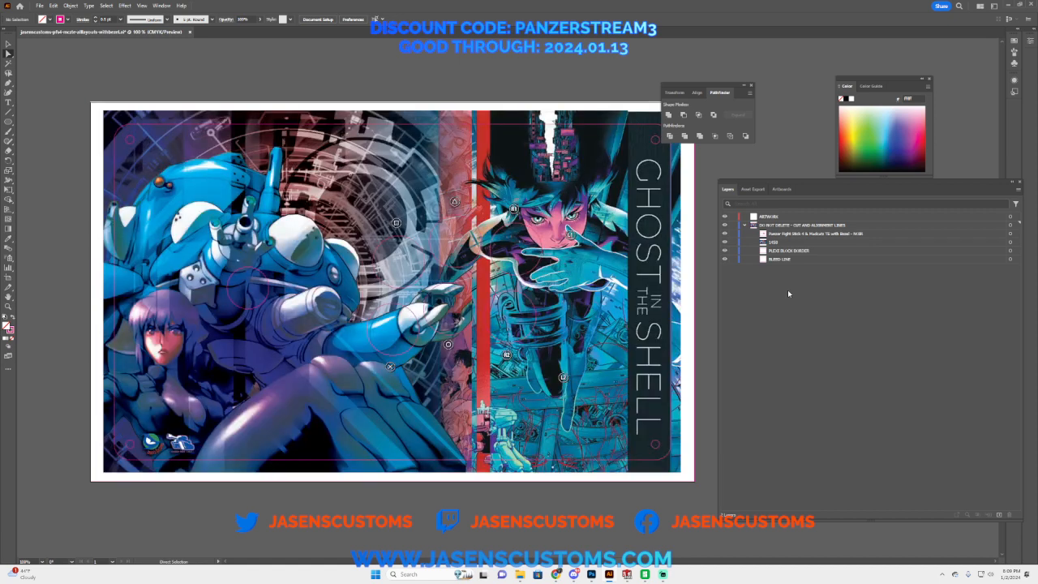
key("ctrl+z")
key("ctrl+z")
key("ctrl+z")
key("ctrl+z")
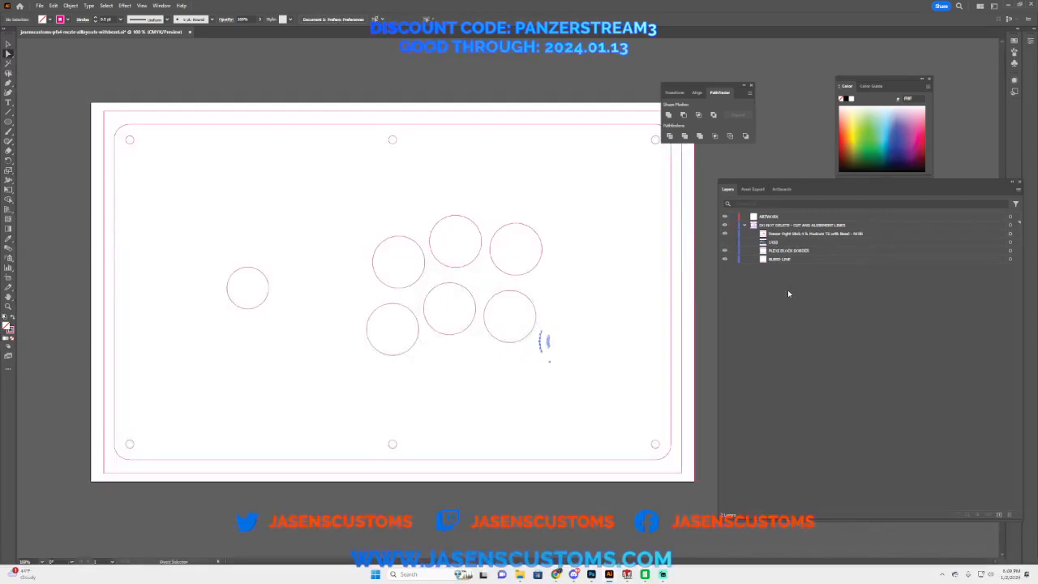
key("ctrl+z")
key("ctrl+z")
key("ctrl+z")
key("ctrl+z")
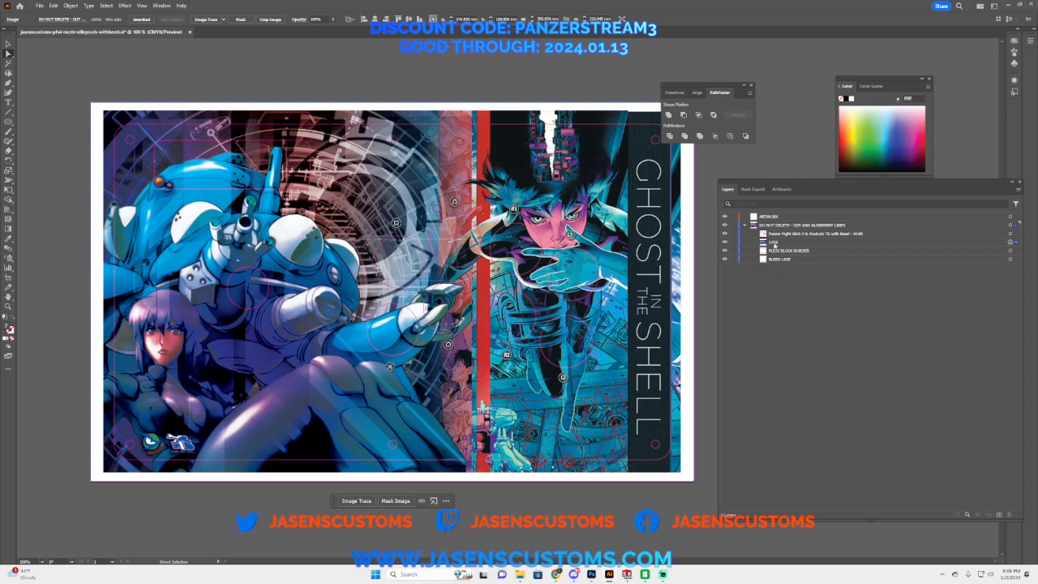
key("ctrl+z")
key("ctrl+z")
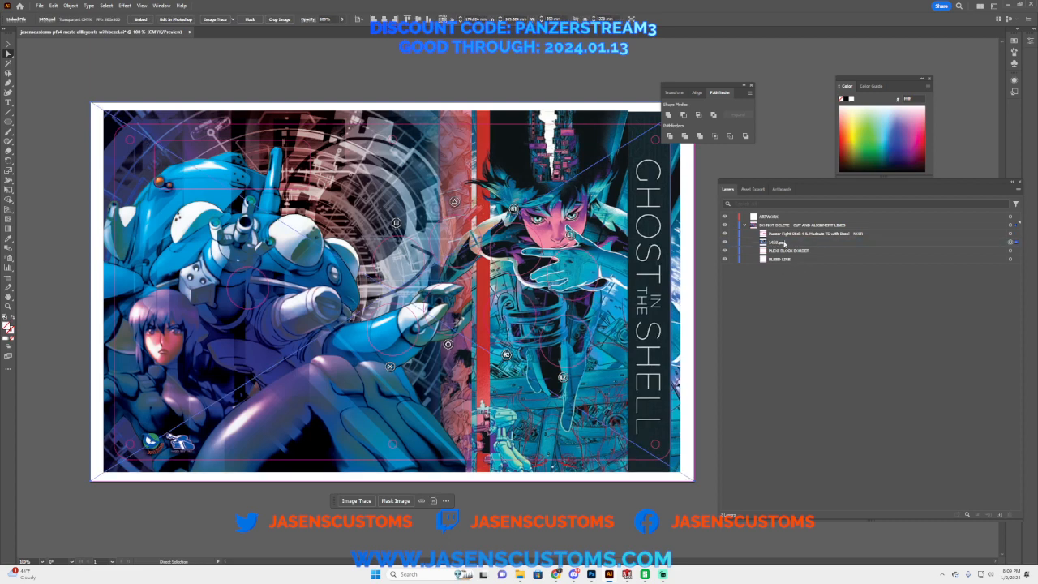
key("ctrl+z")
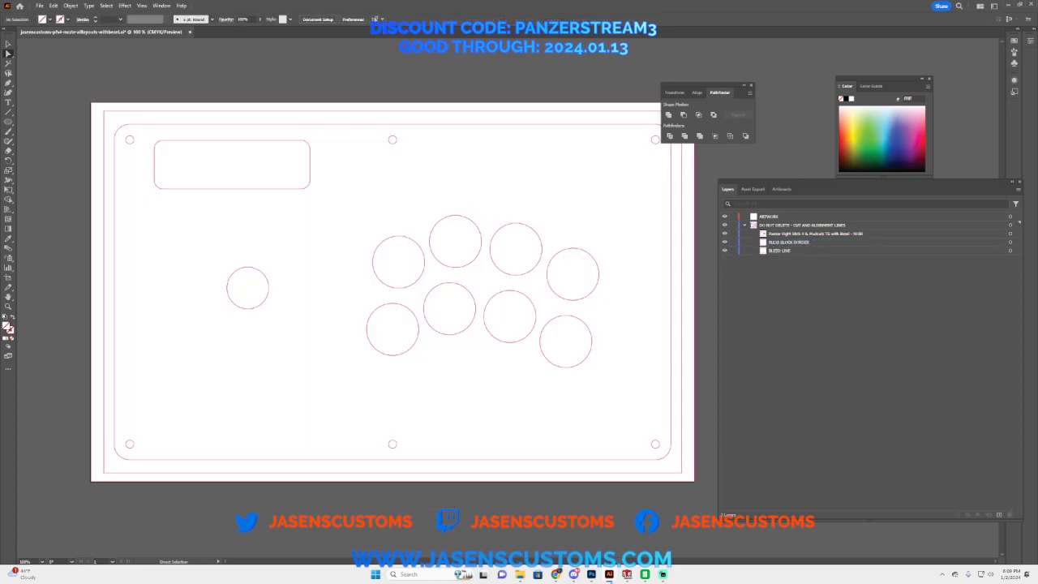
Step: Switch to Photoshop and show the Group 1 template outlines over the 1458.psd artwork
left_click(591, 575)
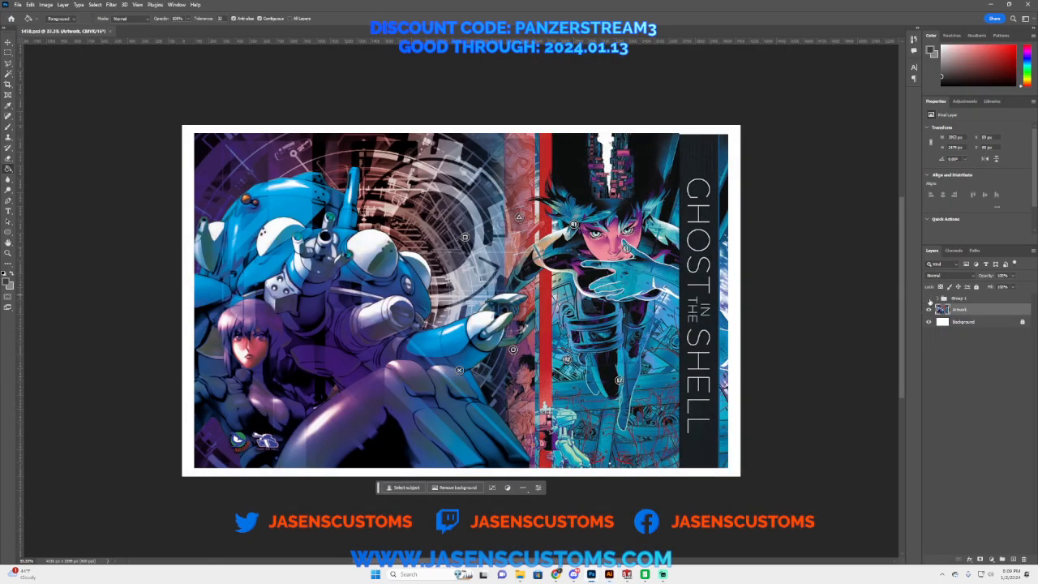
left_click(929, 298)
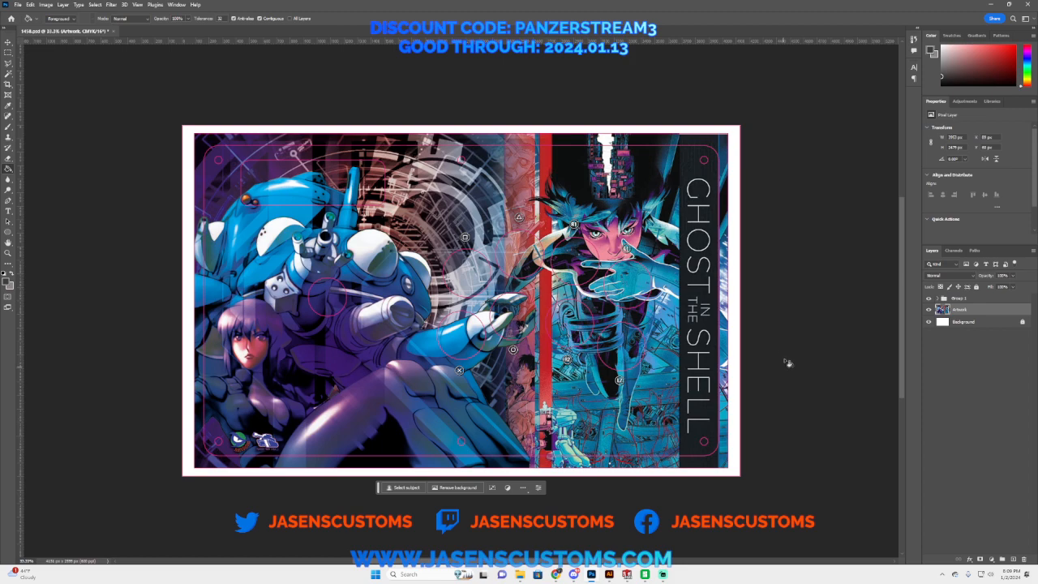
Step: Switch to Chrome and examine the Panzer Fight Stick 4 with-bezel template lists on the Printed Plexi Artwork Templates page
left_click(556, 574)
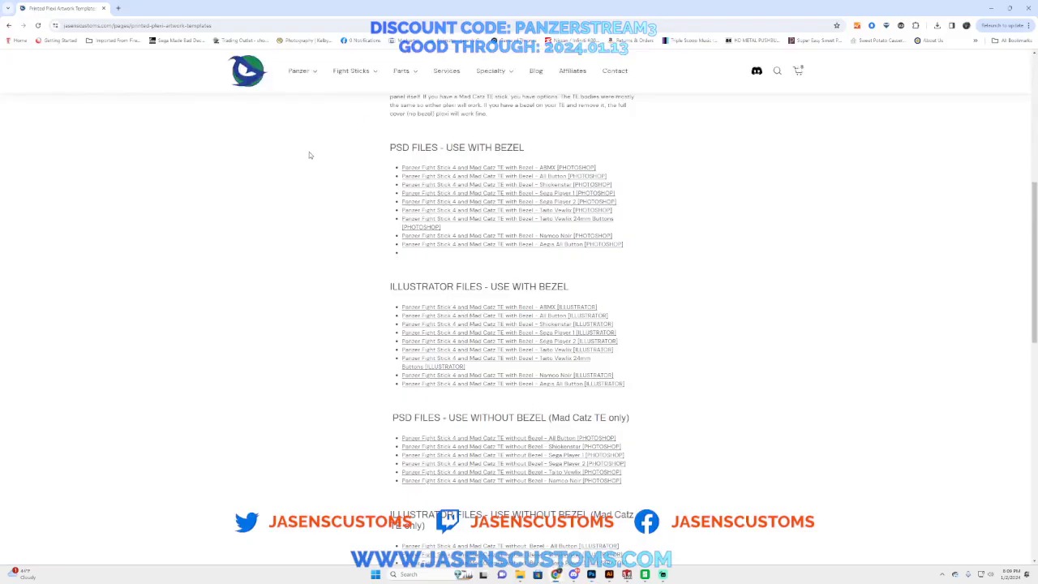
scroll(438, 405, "down", 5)
scroll(439, 405, "down", 4)
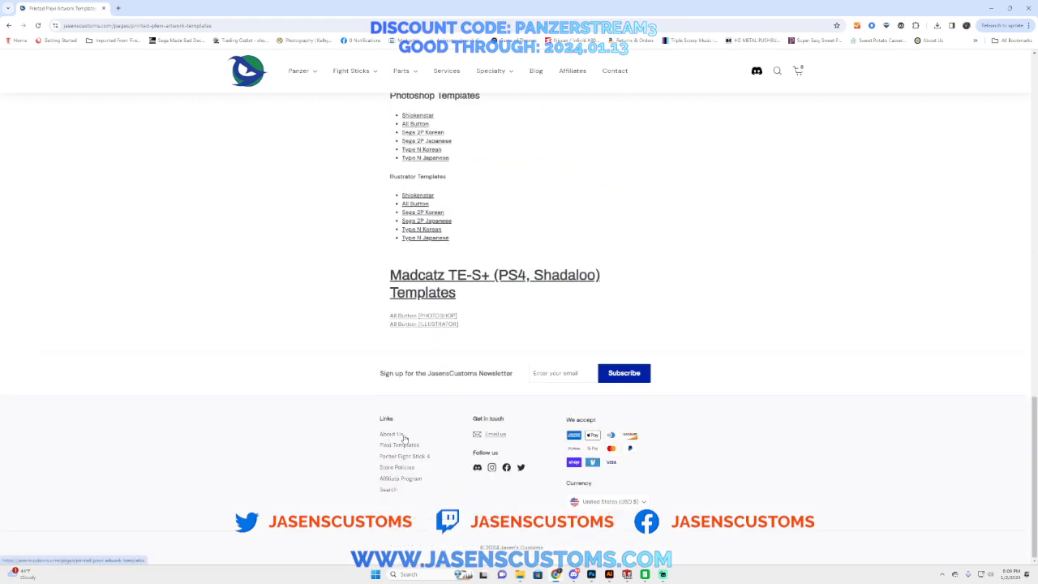
scroll(397, 442, "up", 6)
scroll(467, 305, "up", 12)
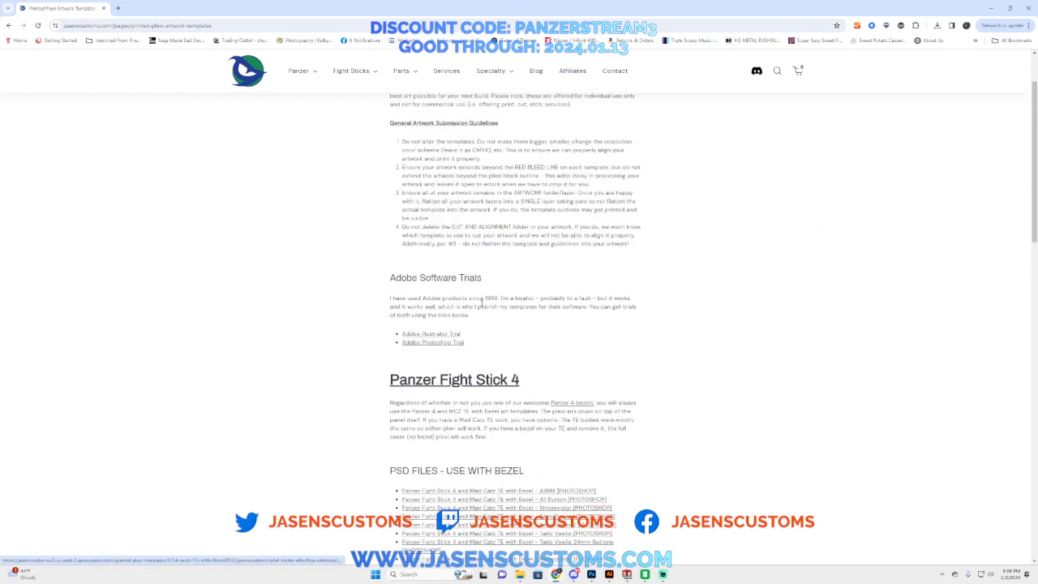
scroll(513, 349, "down", 3)
scroll(512, 349, "down", 3)
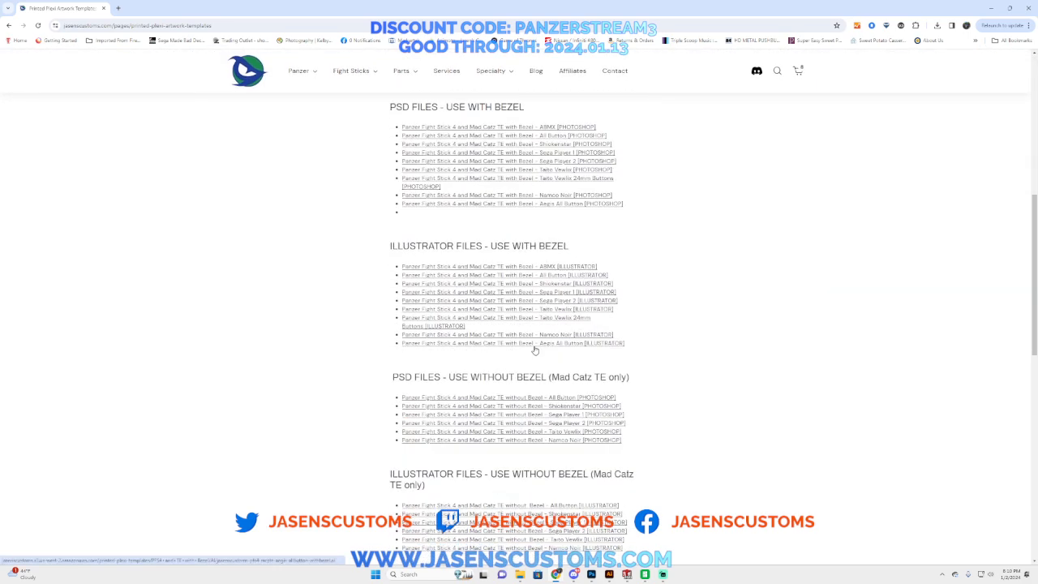
scroll(550, 148, "up", 2)
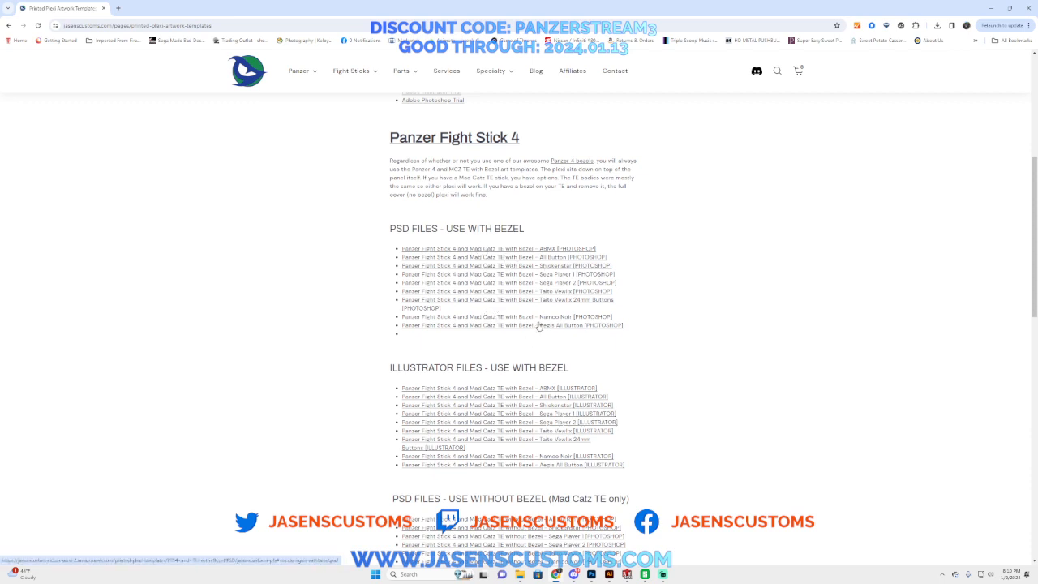
Step: Review the without-bezel, Panzer Fight Stick 3, Madcatz TE2/TE2+ and Madcatz TE-S+ template sections of the page
scroll(568, 305, "down", 1)
scroll(568, 305, "down", 3)
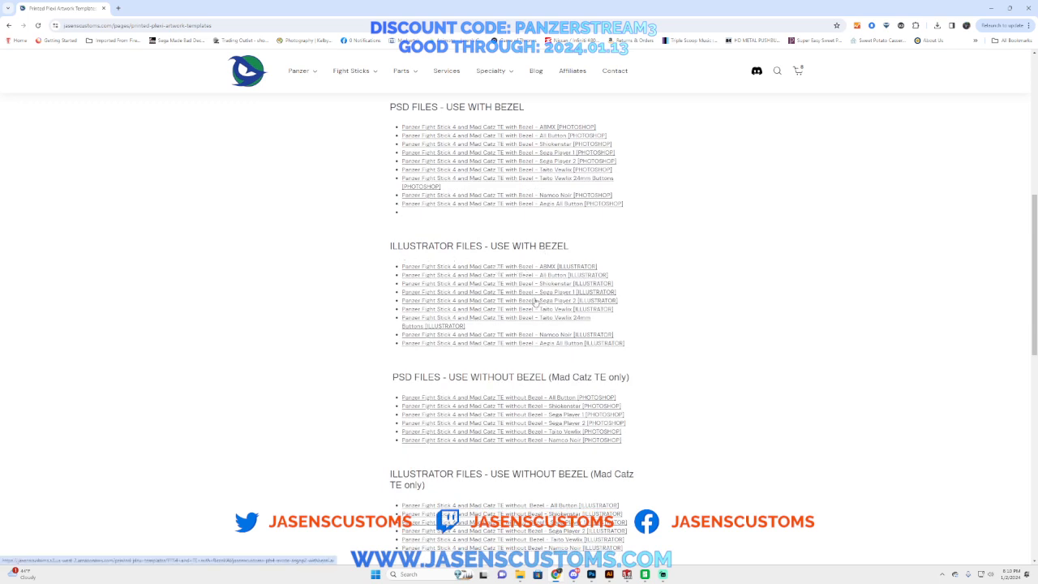
scroll(536, 302, "down", 2)
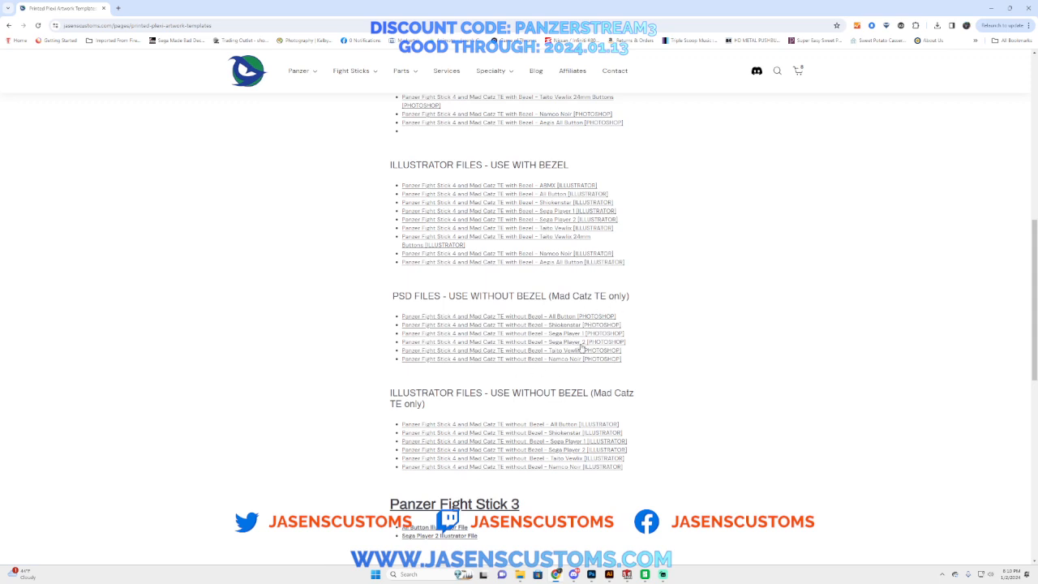
scroll(536, 362, "down", 1)
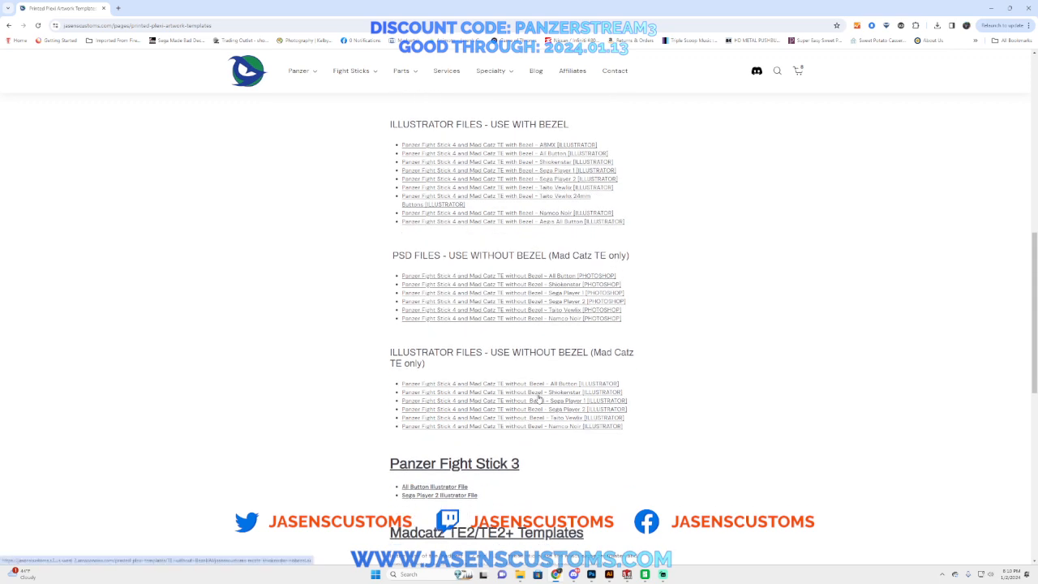
scroll(548, 434, "down", 2)
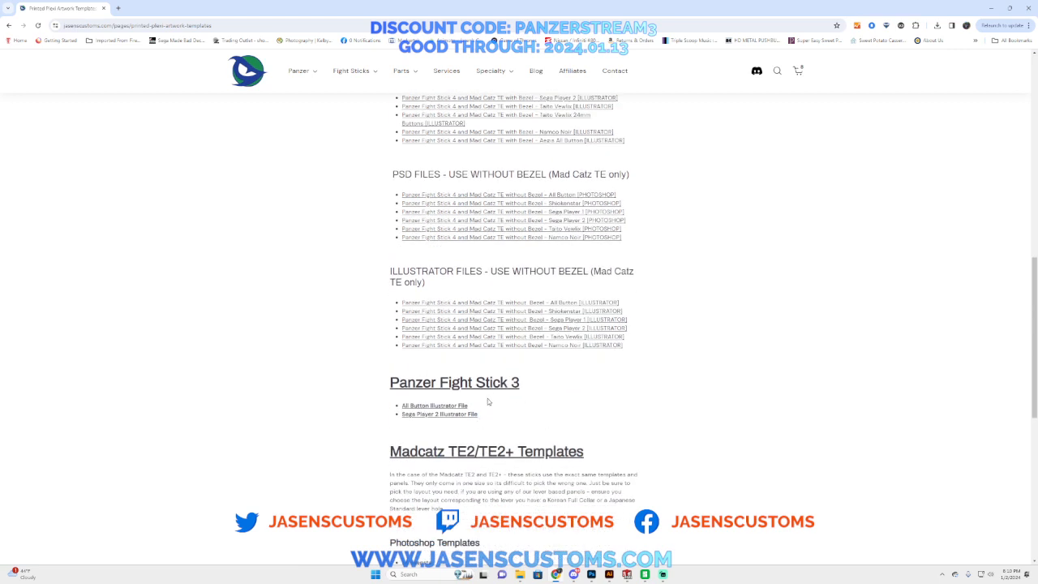
scroll(488, 398, "down", 3)
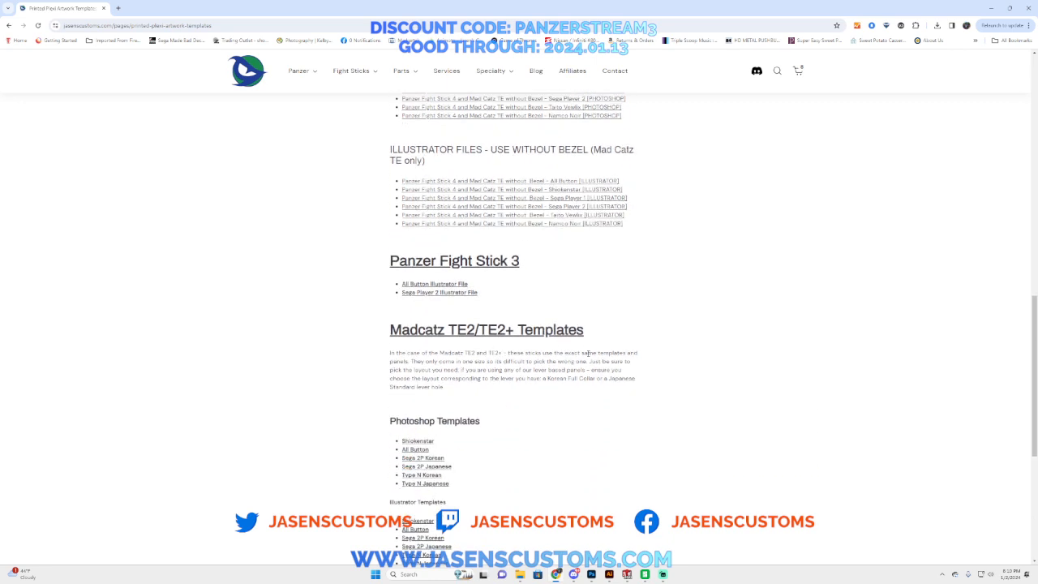
scroll(558, 350, "down", 2)
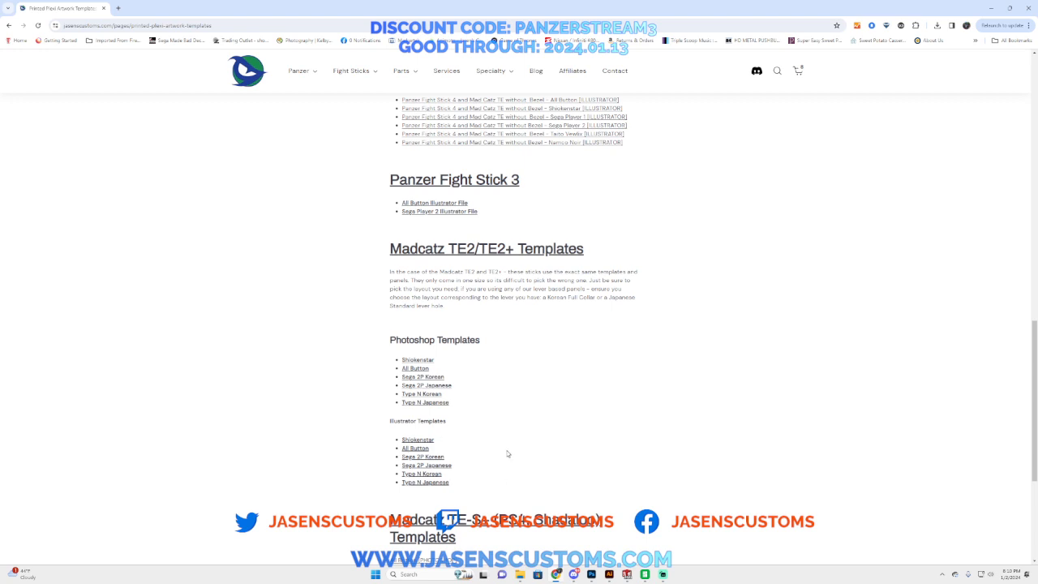
scroll(508, 454, "down", 3)
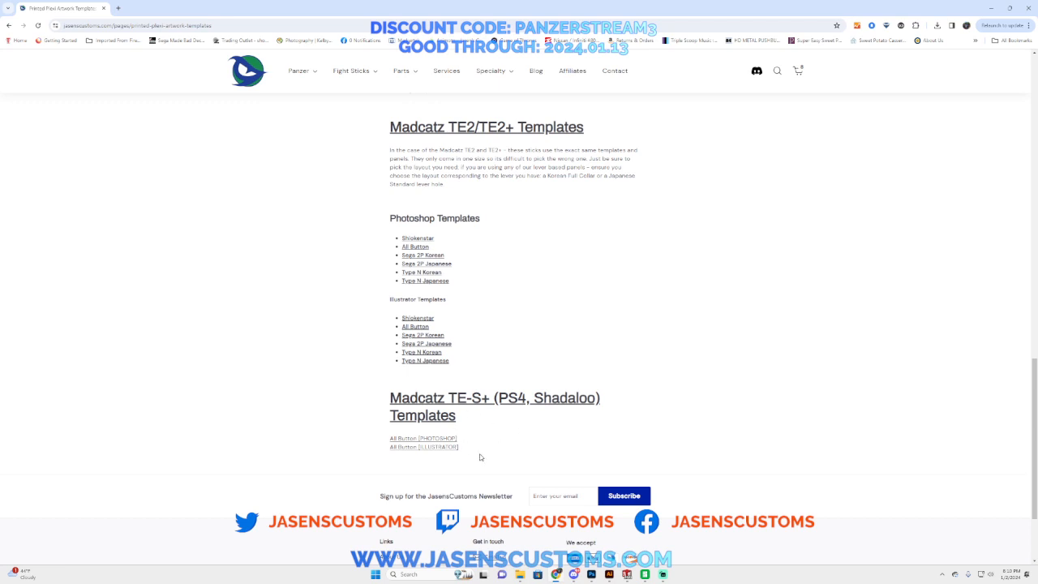
Step: Review the general artwork submission guidelines and the Panzer Fight Stick 4 template links once more
scroll(483, 455, "up", 10)
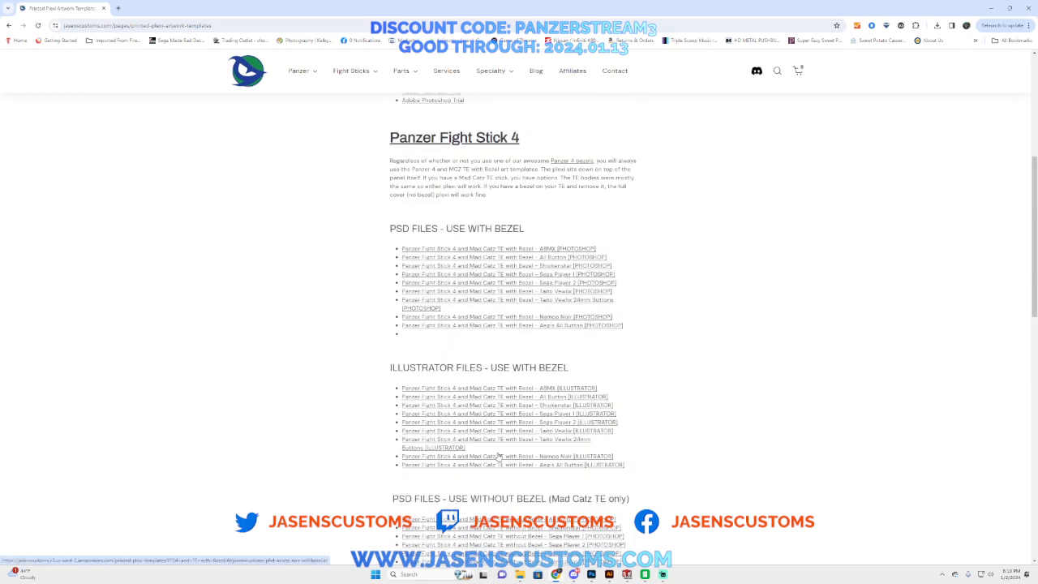
scroll(498, 458, "up", 5)
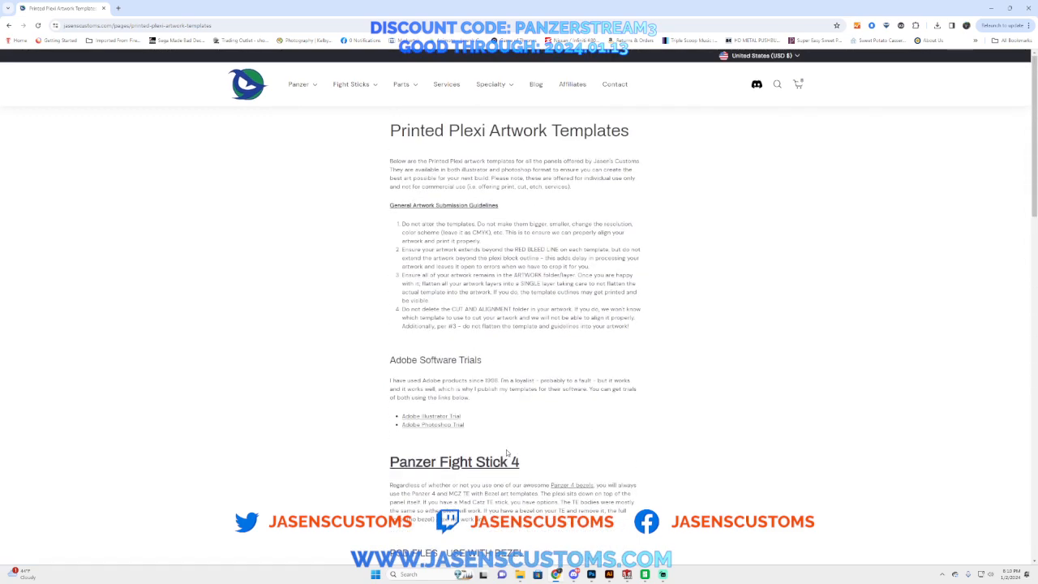
scroll(507, 452, "down", 2)
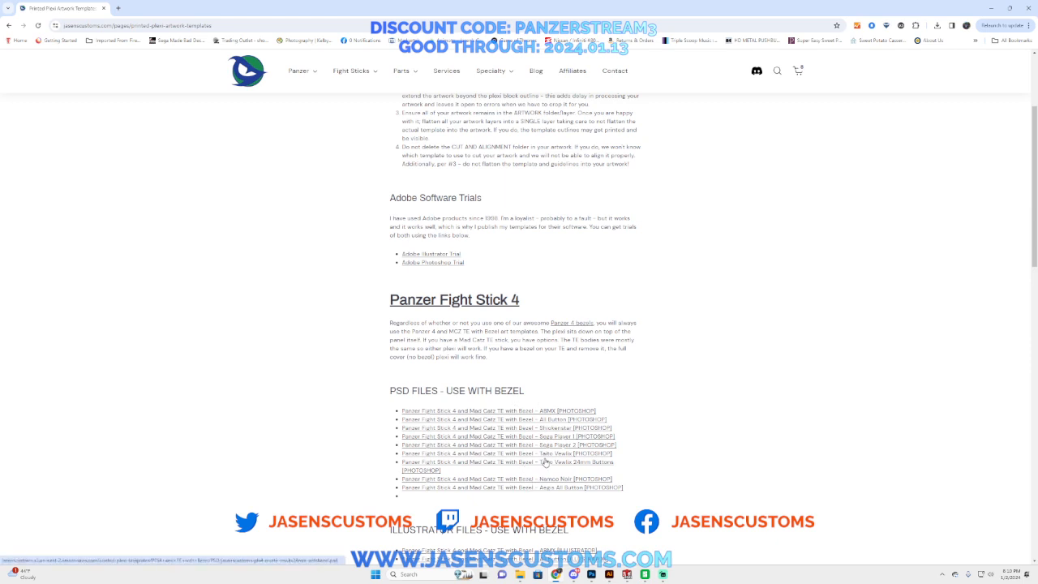
scroll(528, 485, "down", 2)
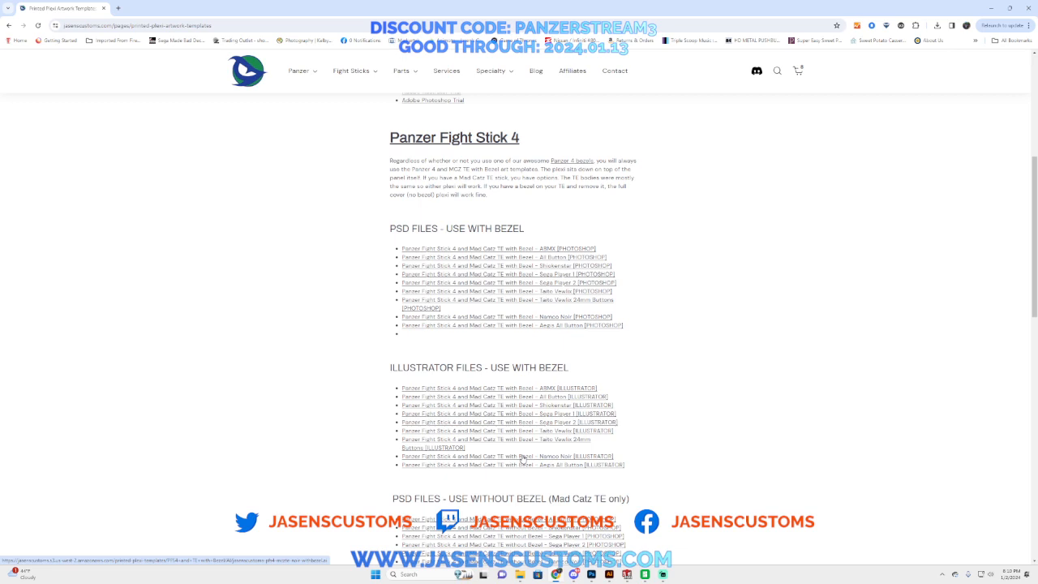
scroll(523, 460, "up", 3)
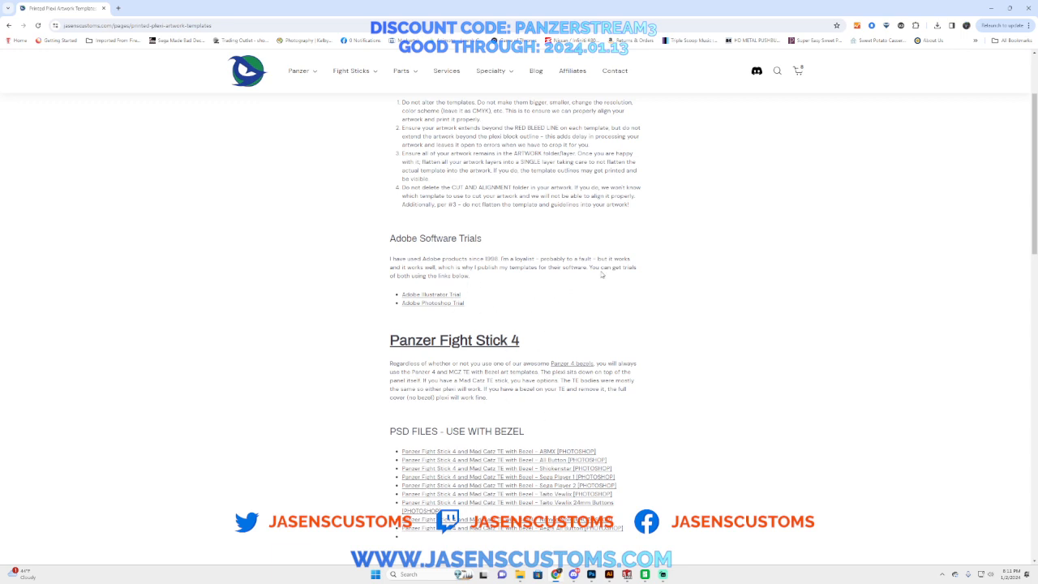
Step: Switch to Photoshop, check the 1458.psd artwork without and with the Group 1 outlines, and return to Illustrator
left_click(591, 574)
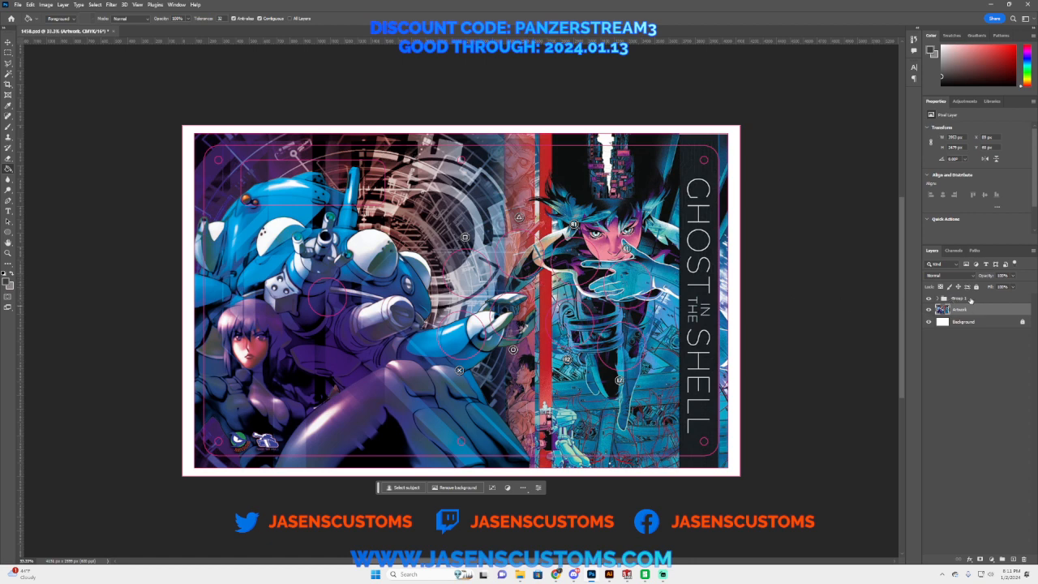
left_click(929, 299)
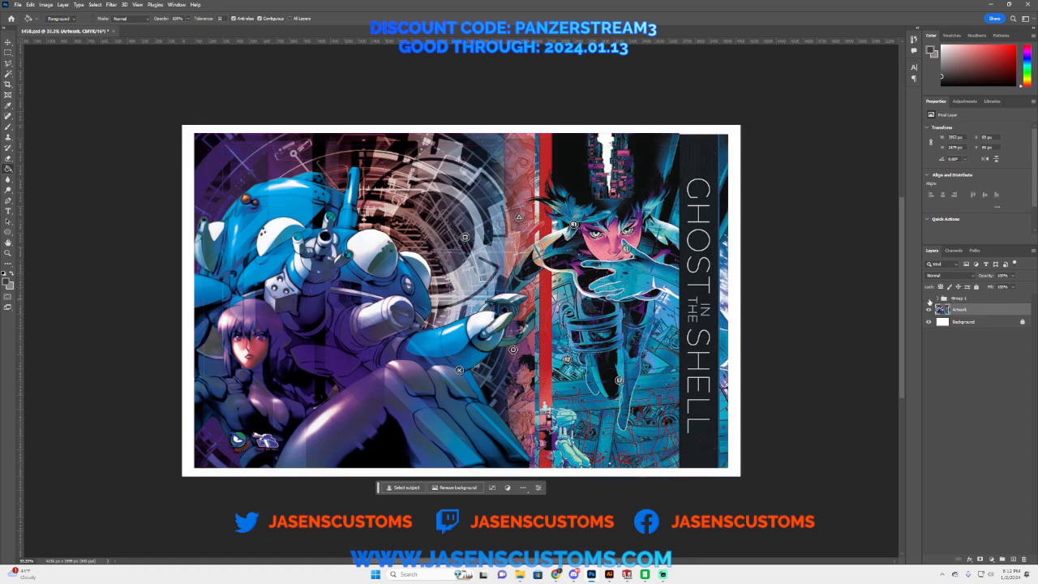
left_click(930, 299)
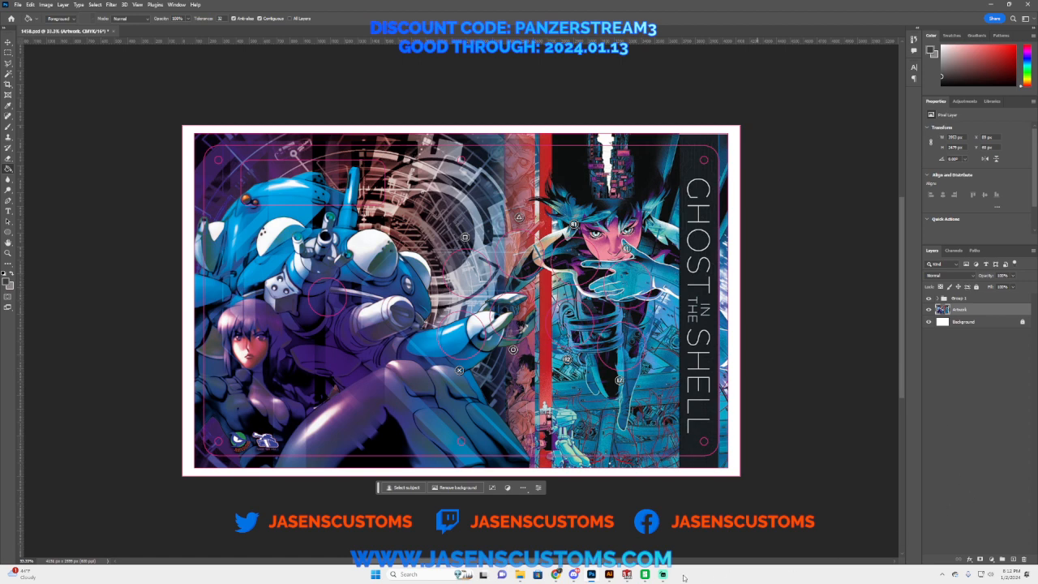
left_click(609, 575)
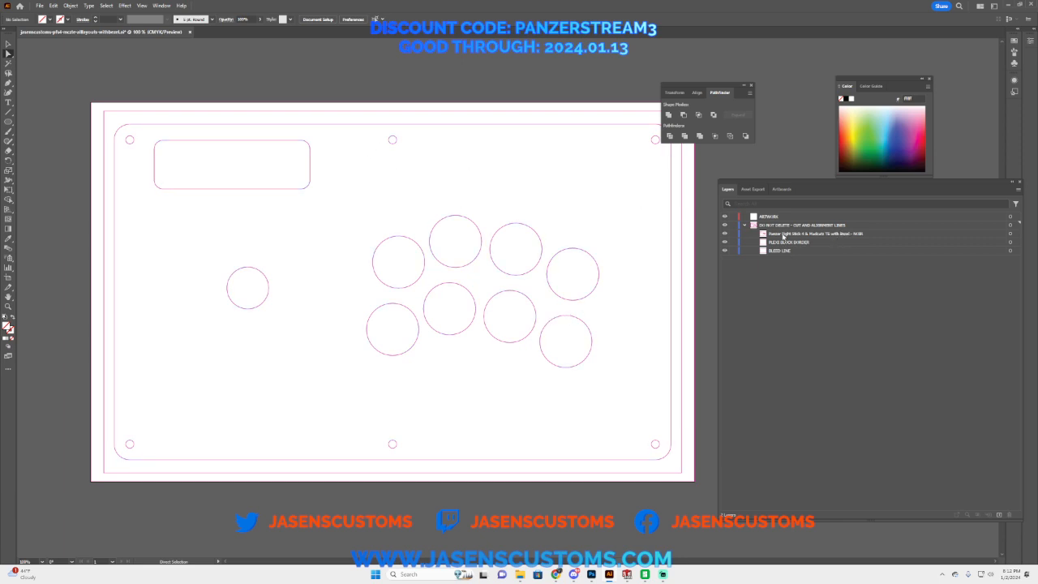
Step: Place 1458.psd as a linked image at the upper-left corner of the template artboard
left_click(745, 226)
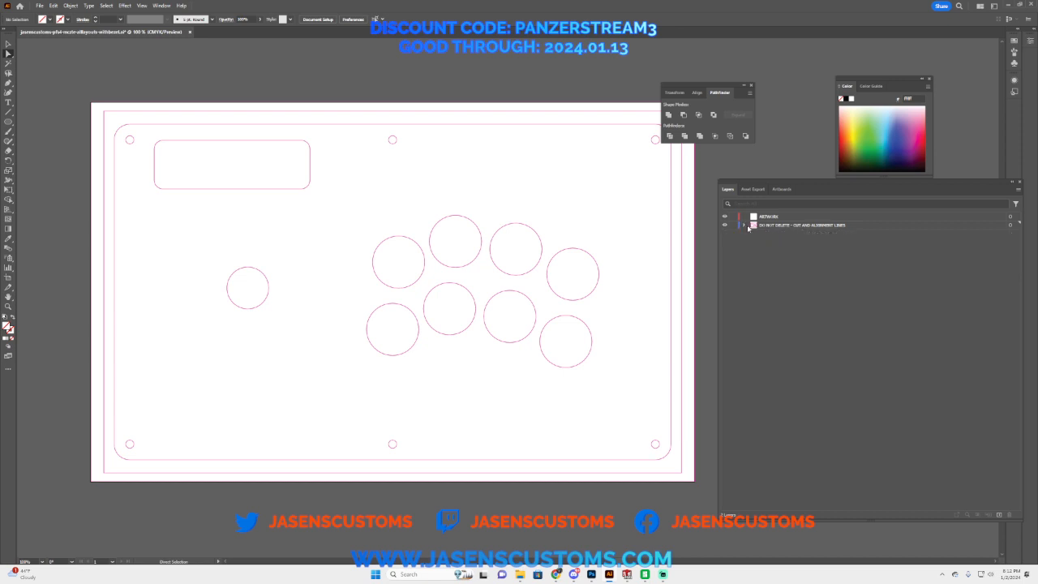
left_click(745, 225)
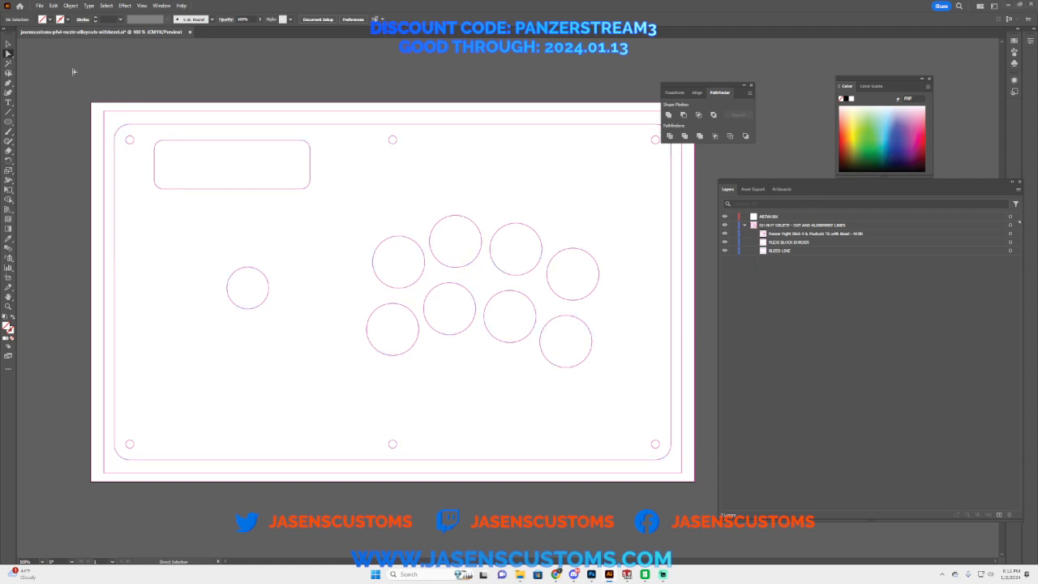
left_click(40, 8)
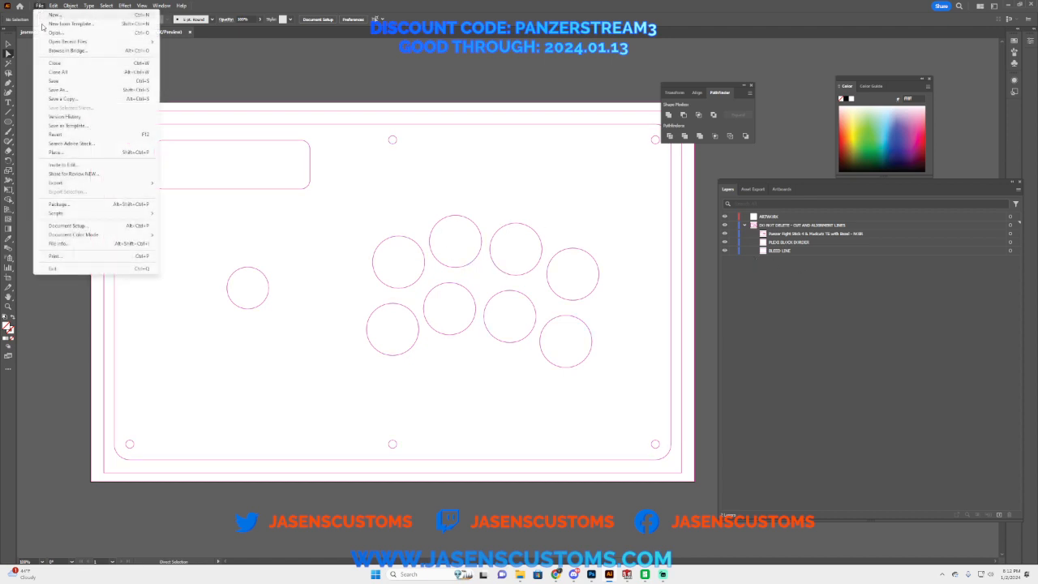
left_click(72, 158)
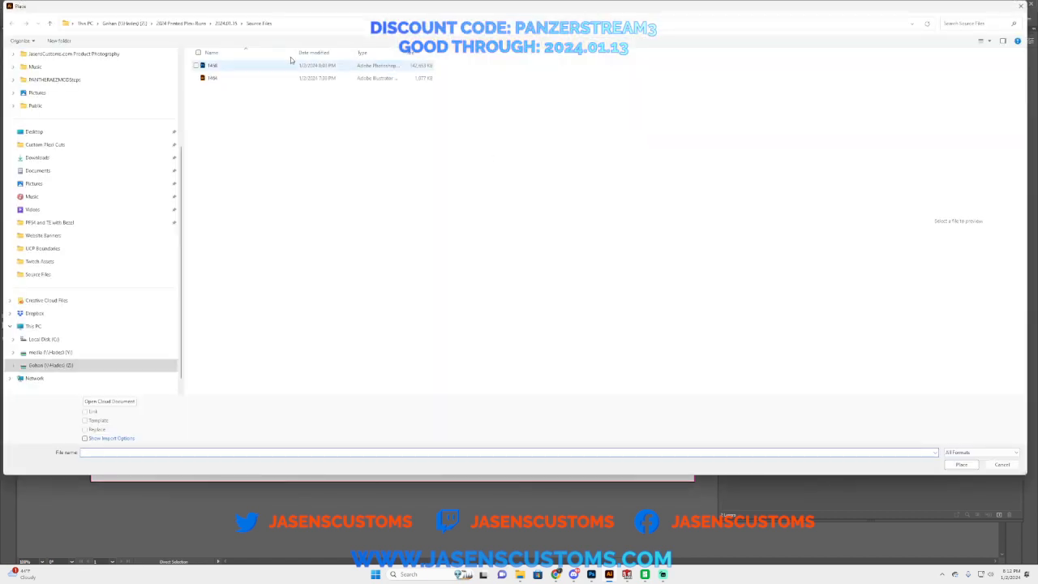
left_click(218, 68)
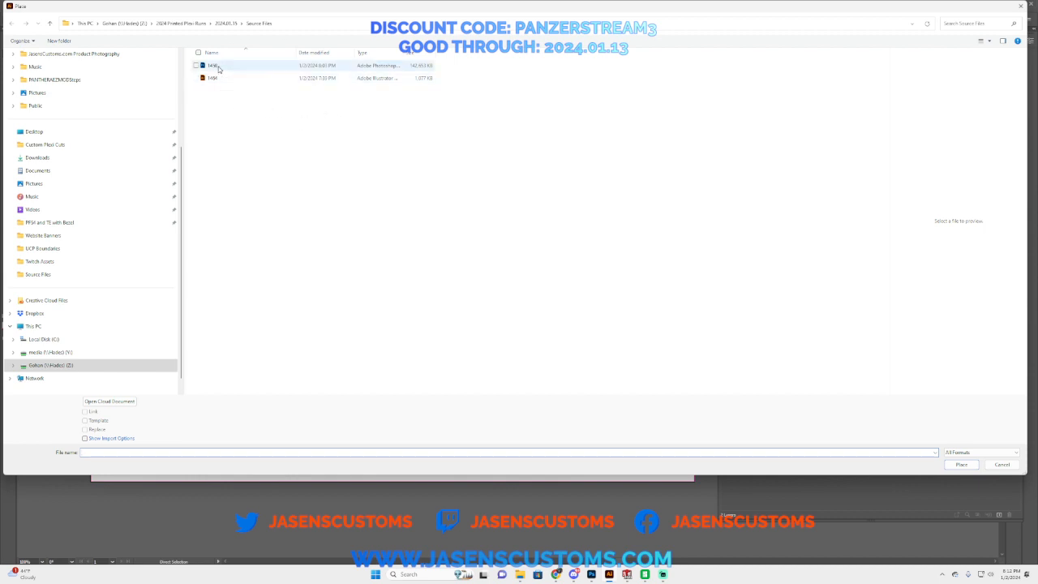
left_click(962, 465)
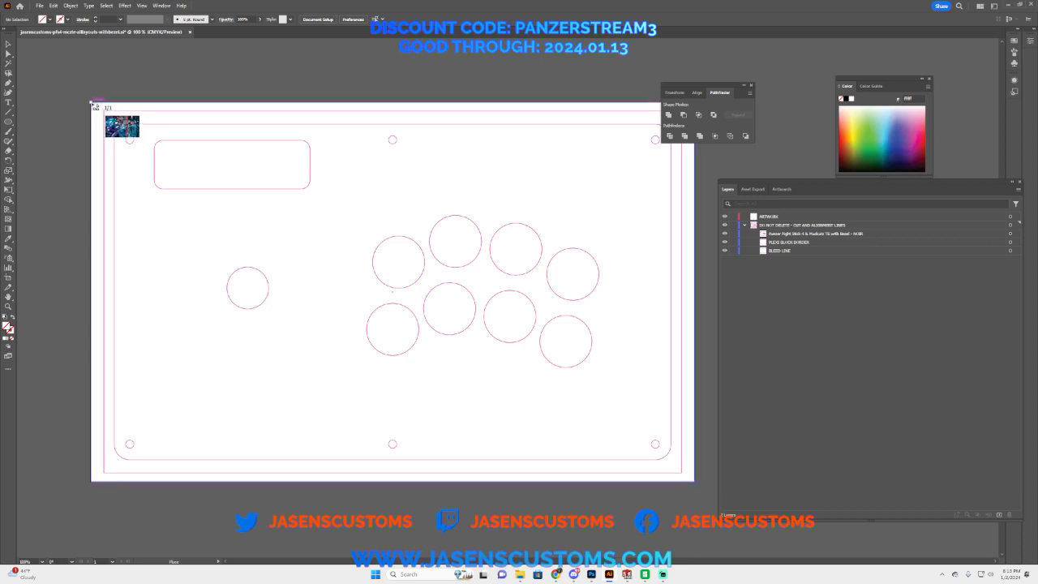
left_click(93, 105)
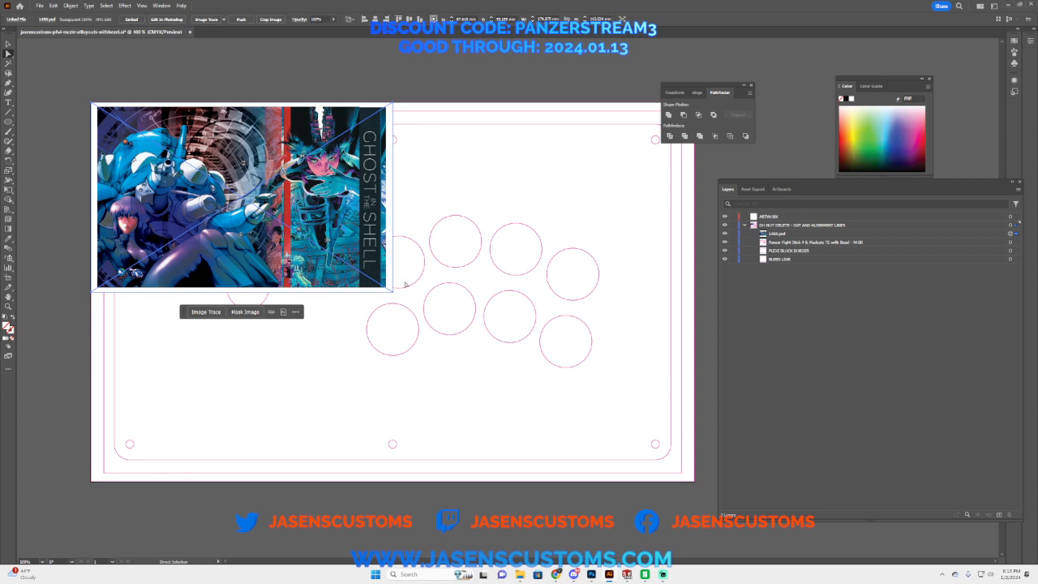
Step: Enlarge the placed artwork to fill the artboard and arrange 1458.psd in the ARTWORK layer beneath the cut and alignment lines layer
left_click(9, 45)
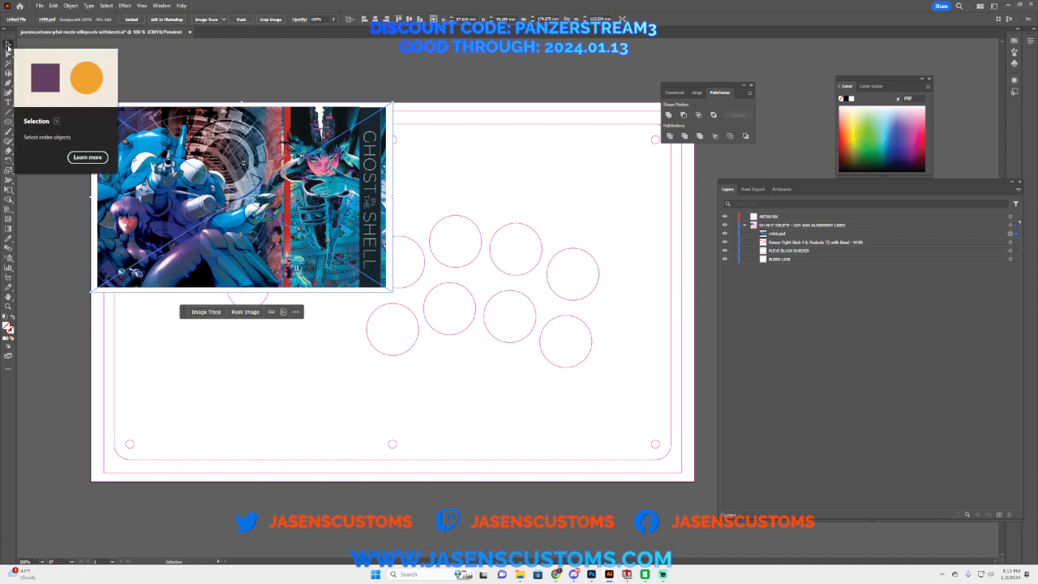
mouse_move(392, 291)
left_mouse_down()
mouse_move(647, 464)
mouse_move(704, 487)
mouse_move(693, 480)
left_mouse_up()
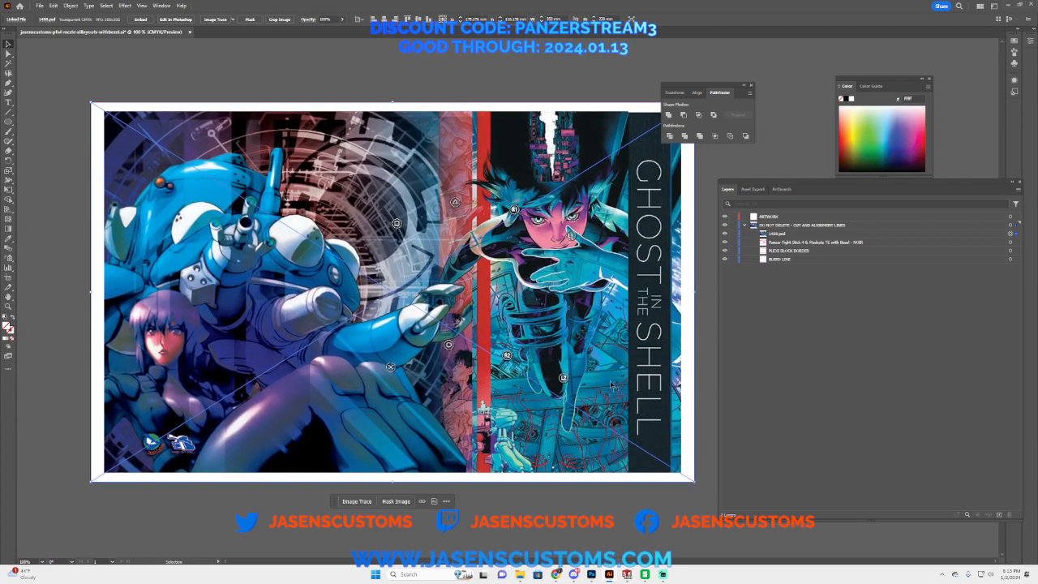
left_click(145, 79)
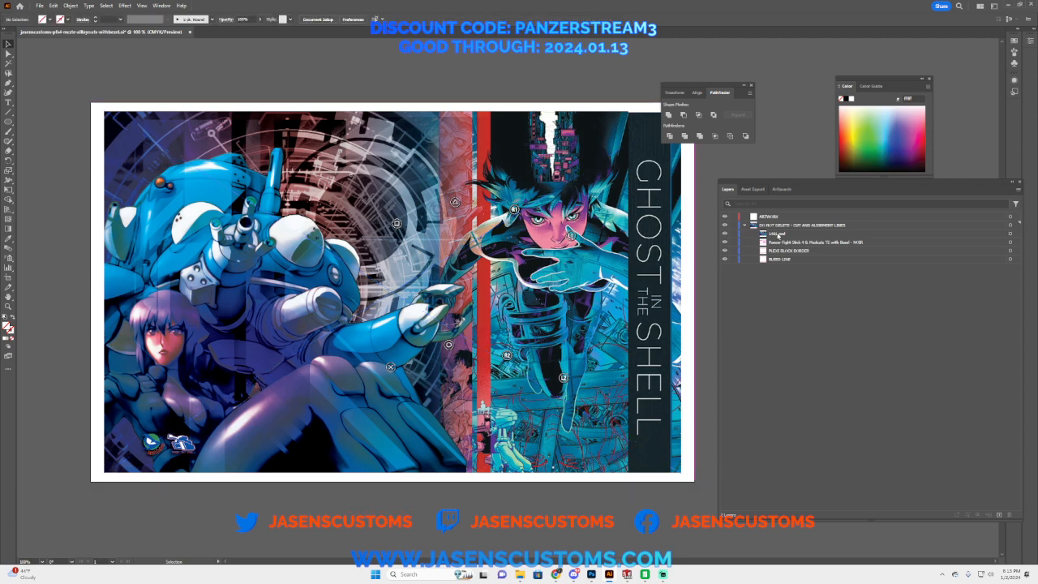
left_click_drag(778, 234, 776, 214)
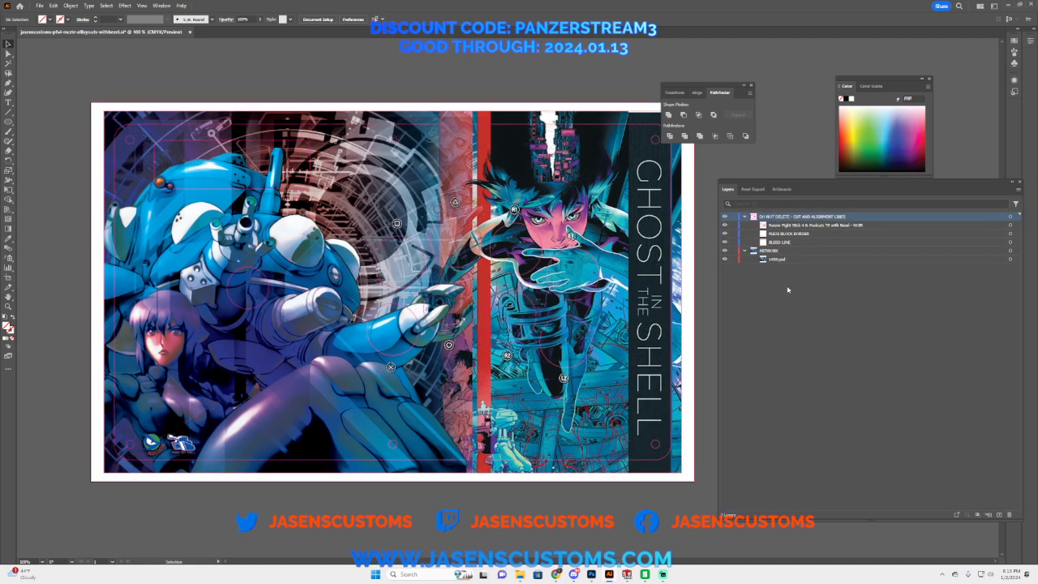
Step: Inspect the artwork's upper-left corner up close with the cut and alignment lines hidden, and the lines with 1458.psd hidden
left_click(8, 307)
left_click(253, 190)
left_click(329, 229)
left_click(497, 264)
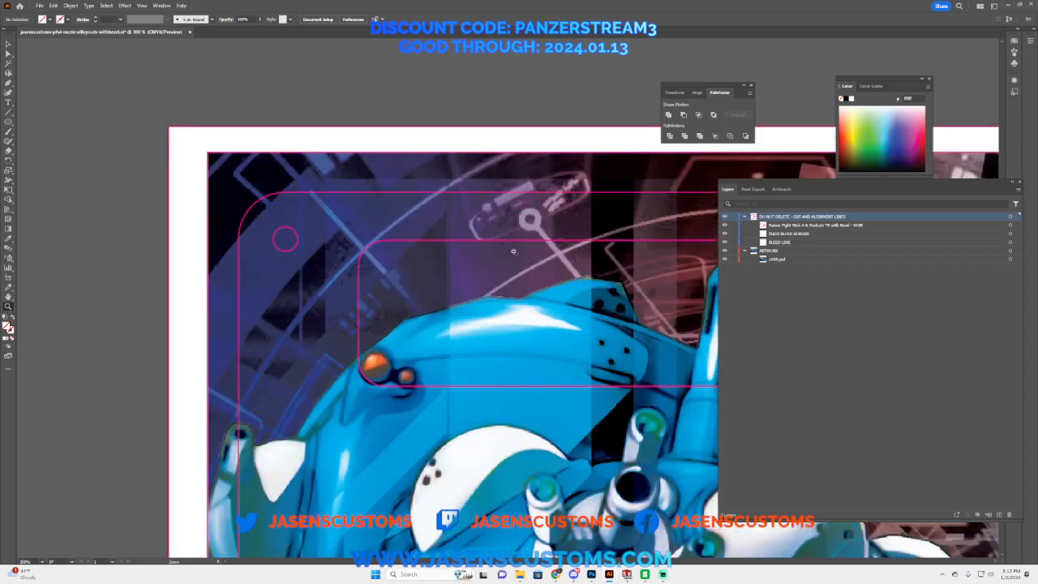
left_click(494, 258)
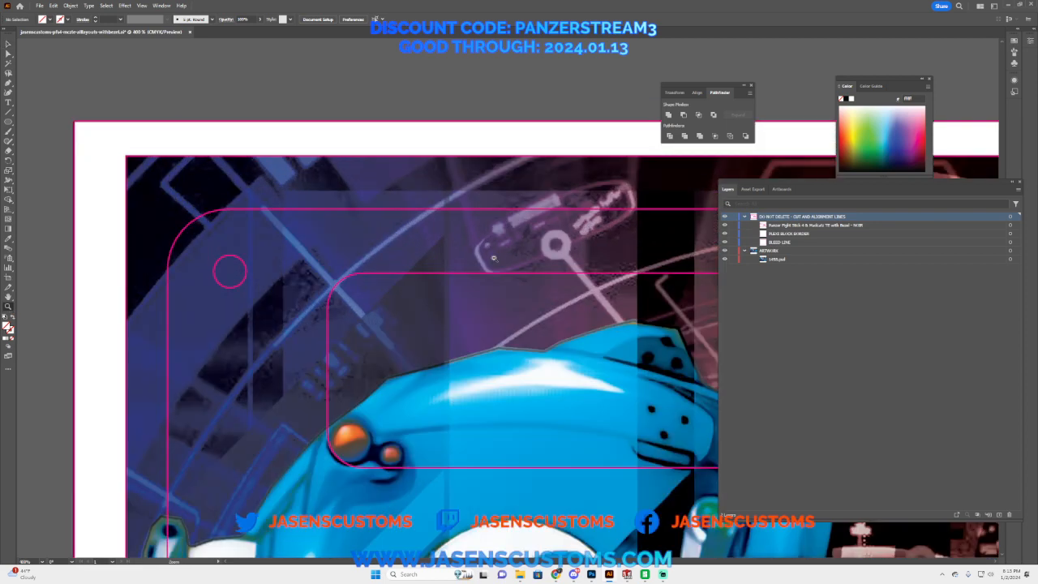
left_click(727, 219)
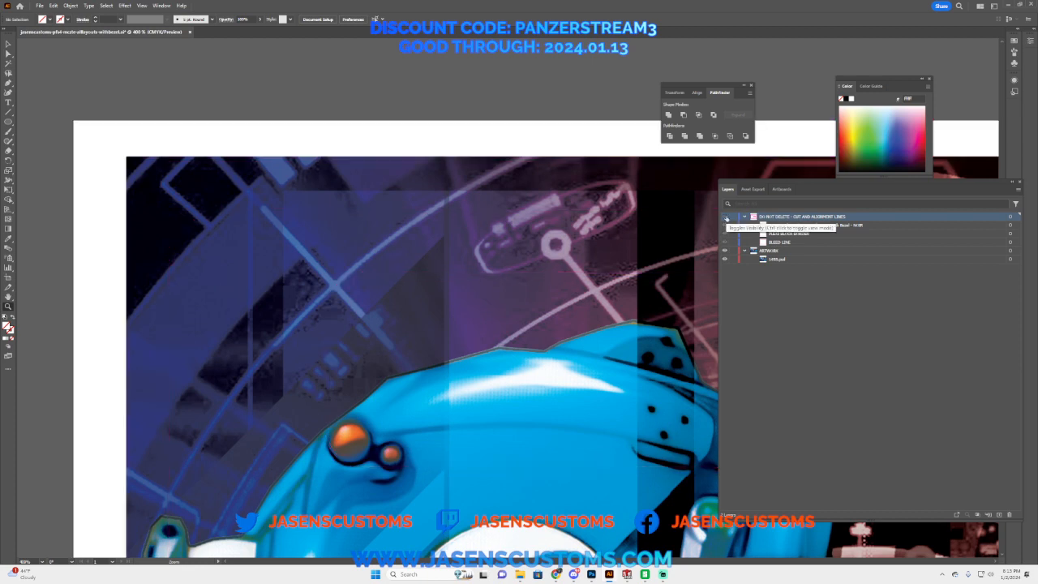
left_click(727, 219)
left_click(727, 260)
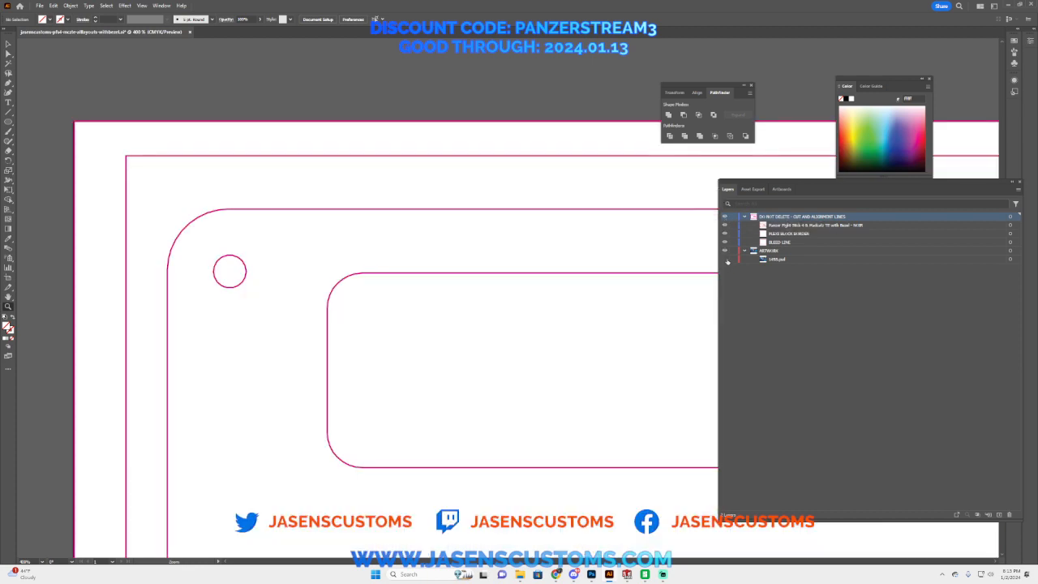
left_click(727, 259)
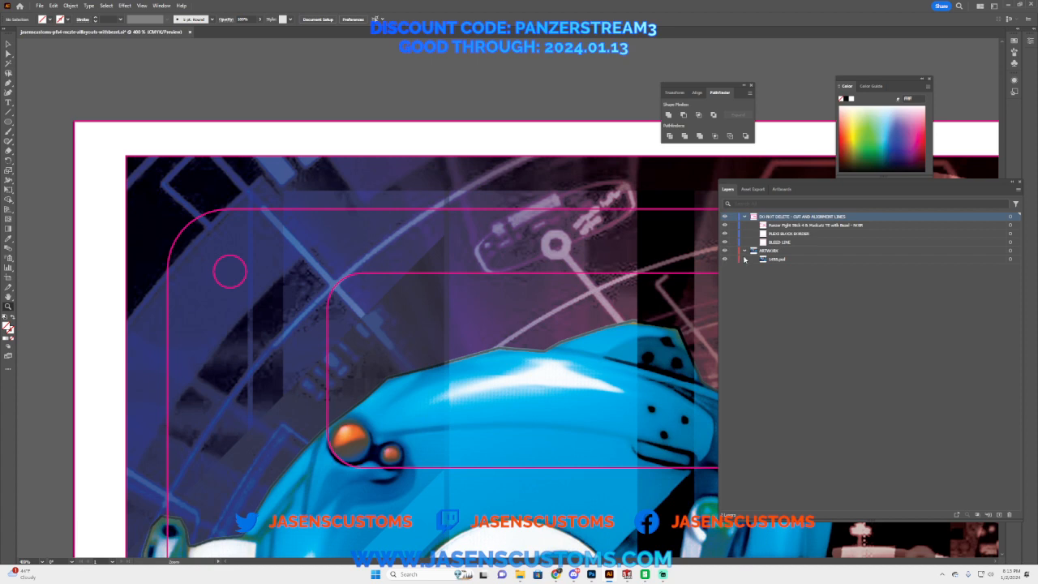
Step: Switch to Photoshop, save 1458.psd with the Group 1 outlines visible, and return to Illustrator to update the linked image
key("alt+Tab")
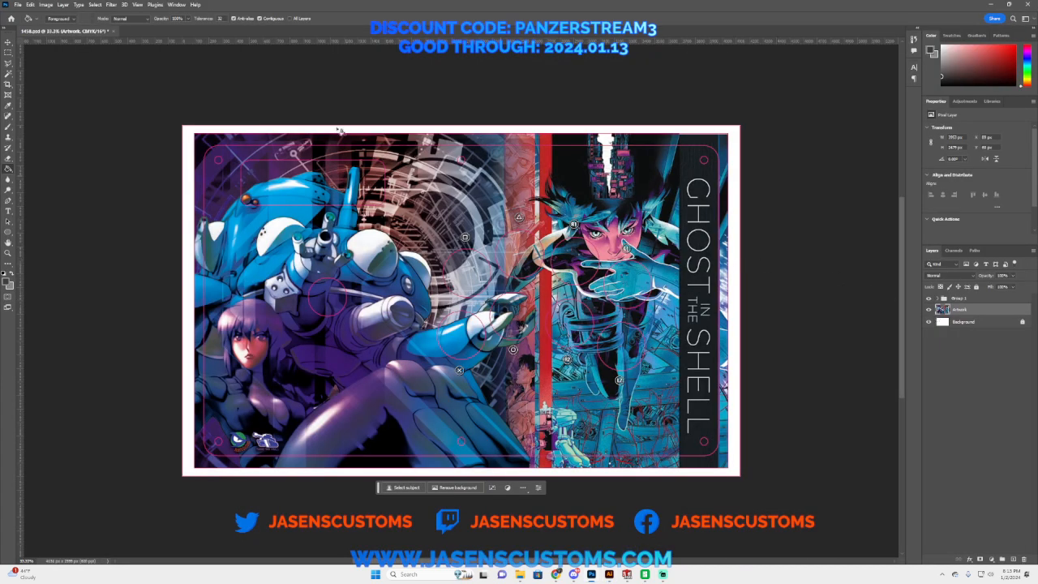
left_click(17, 5)
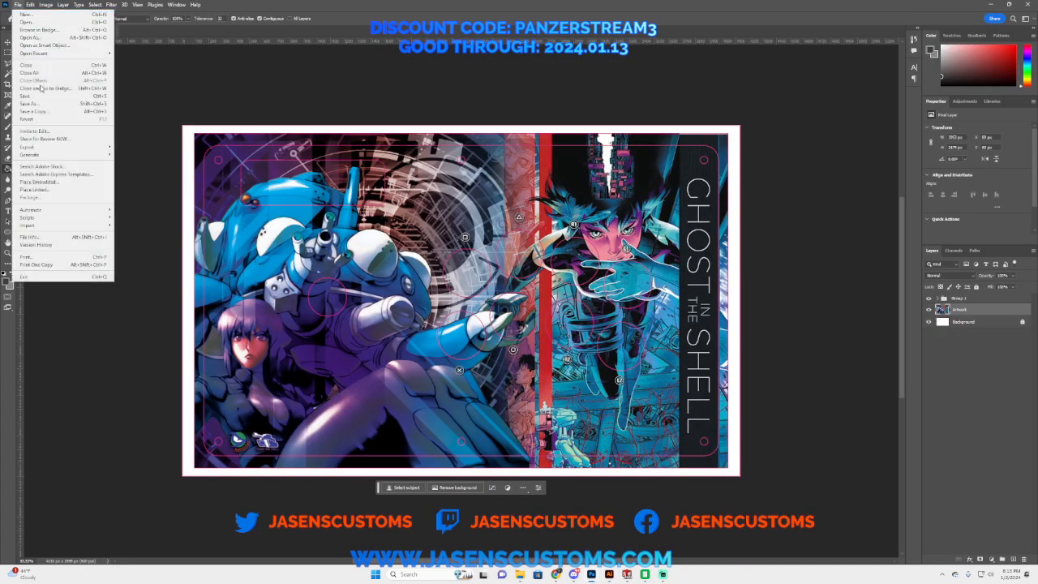
left_click(31, 96)
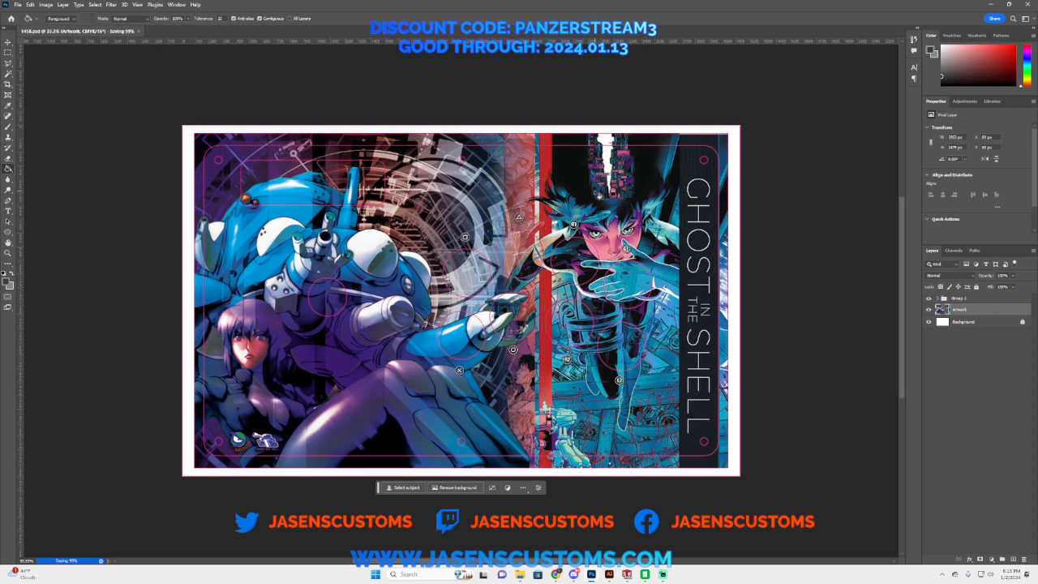
key("alt+Tab")
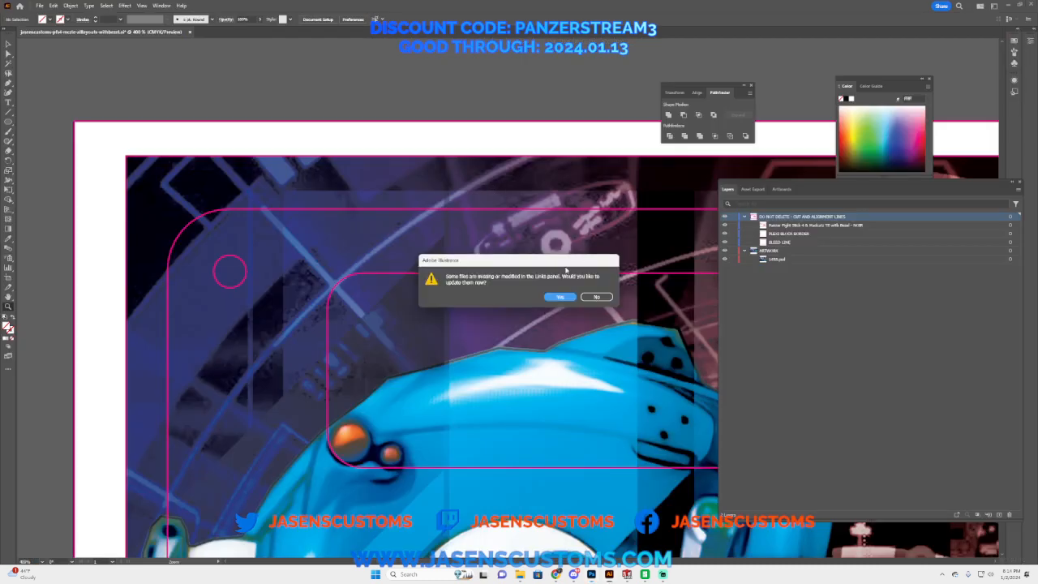
left_click(562, 297)
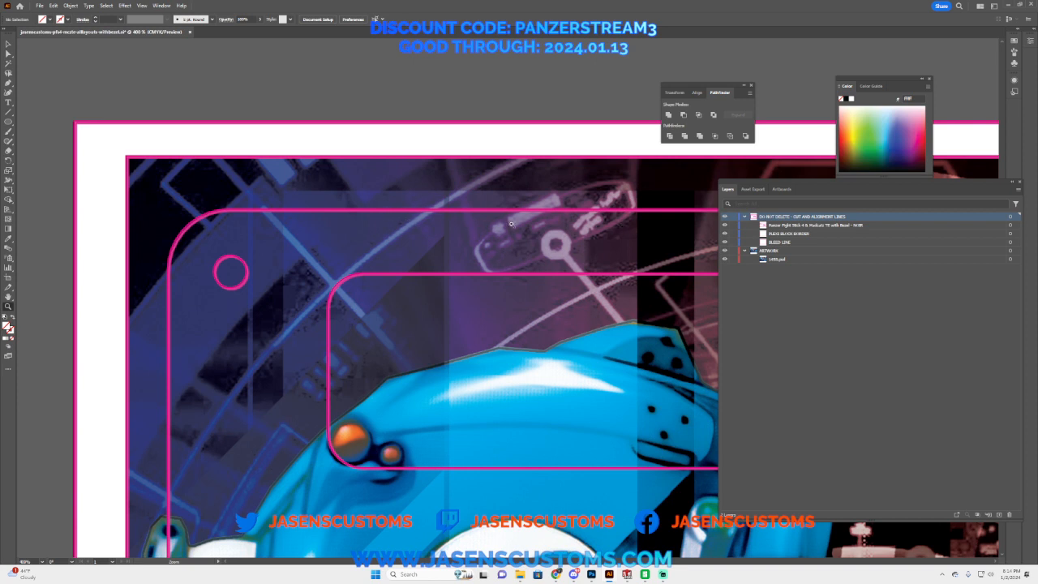
Step: Check the updated artwork with the cut and alignment lines layer hidden, show the layer again and collapse both layers
left_click(726, 217)
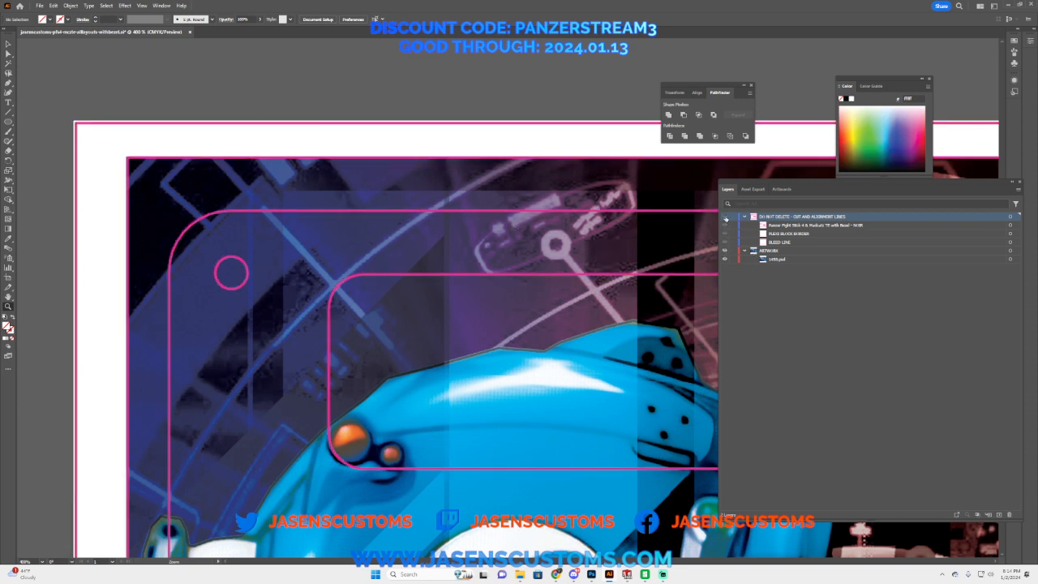
left_click(725, 216)
left_click(725, 217)
left_click(746, 251)
left_click(725, 216)
left_click(744, 217)
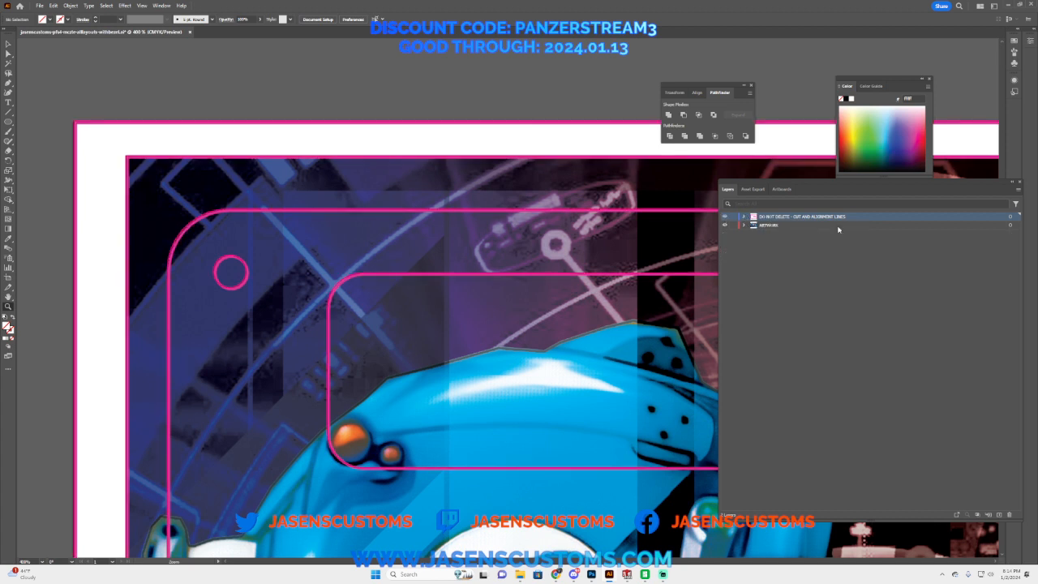
left_click(1010, 217)
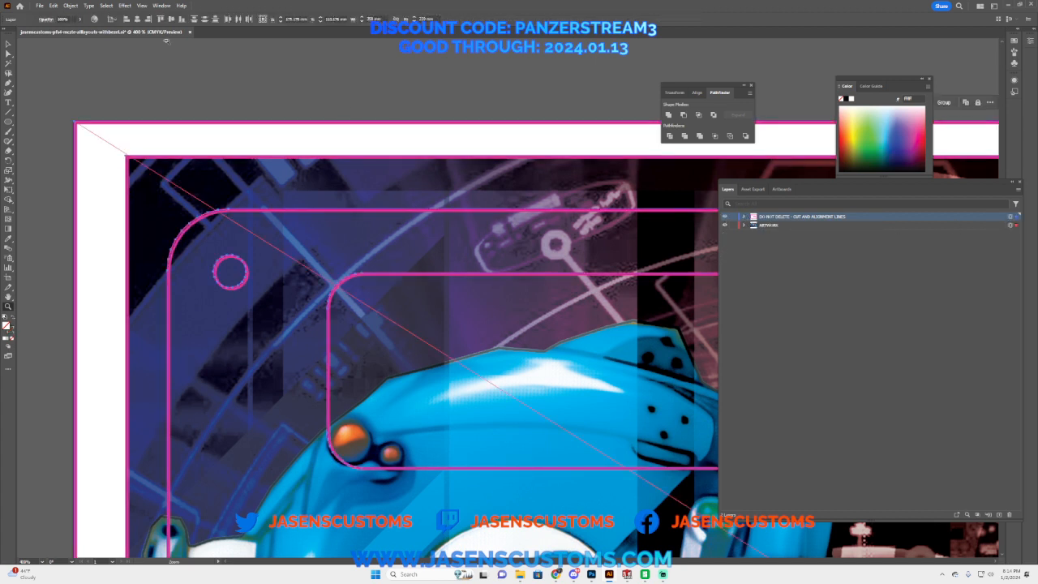
left_click(138, 21)
left_click(8, 44)
left_click(197, 119)
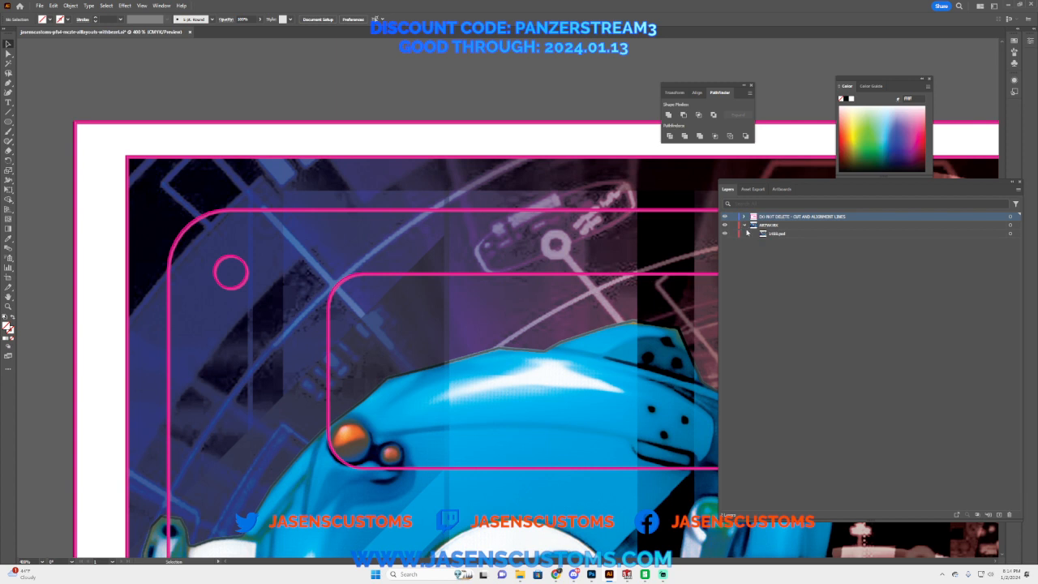
Step: Expand the cut and alignment lines and ARTWORK layers and examine the whole artwork with its outlines
left_click(744, 217)
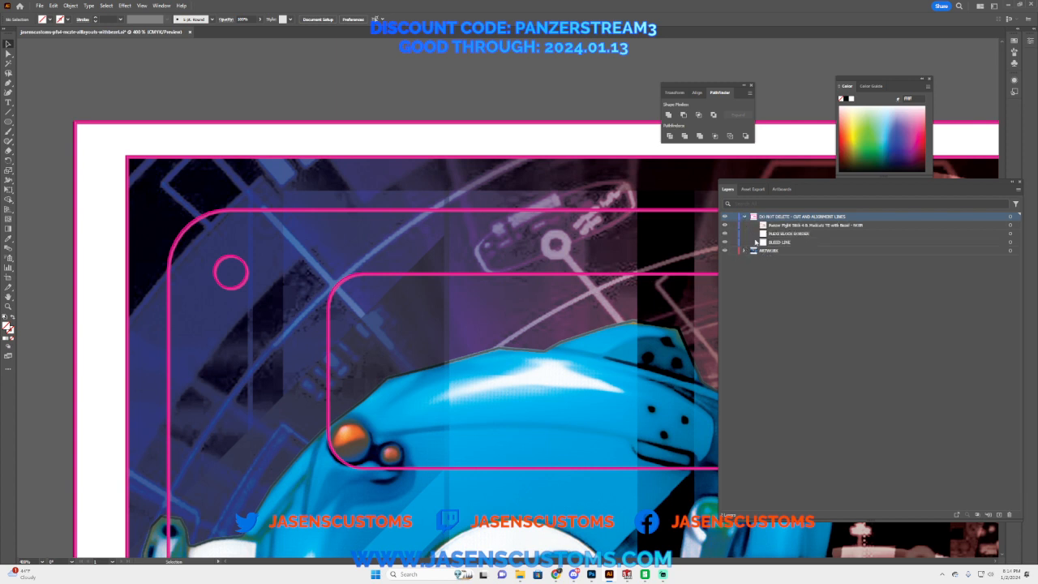
left_click(744, 250)
scroll(442, 345, "down", 4)
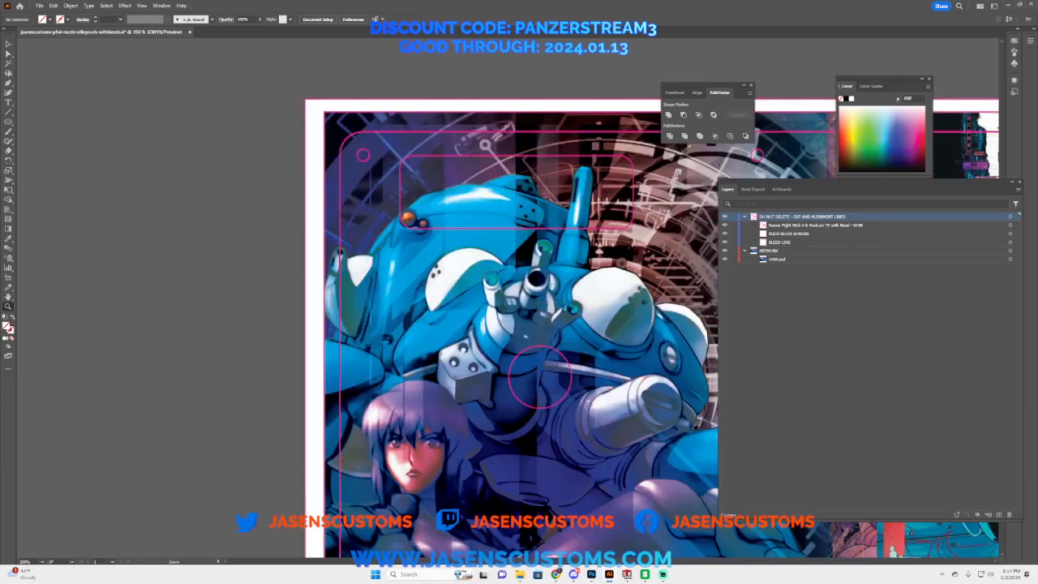
scroll(600, 358, "down", 2)
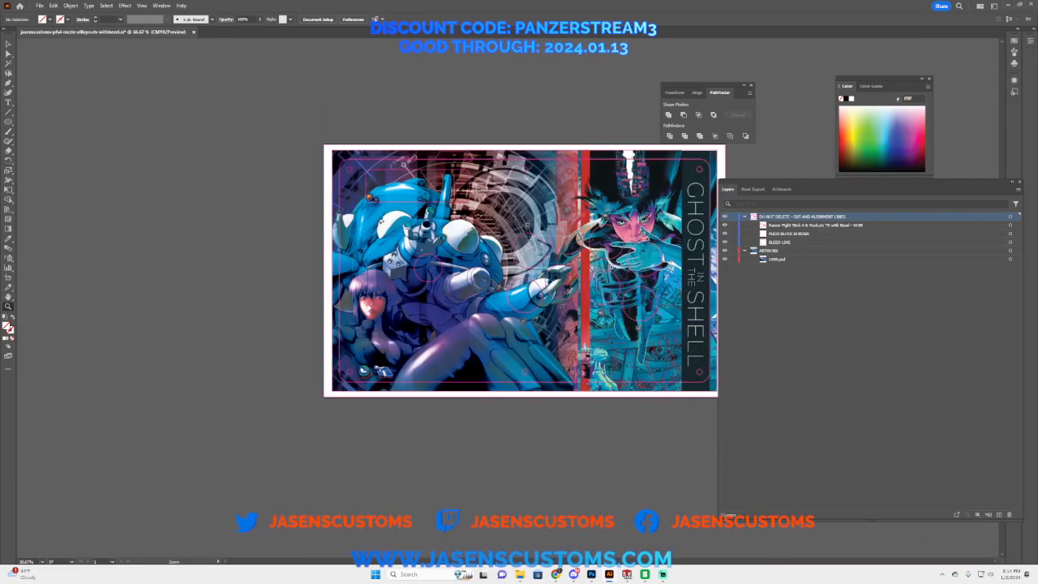
scroll(384, 314, "down", 1)
scroll(384, 314, "up", 2)
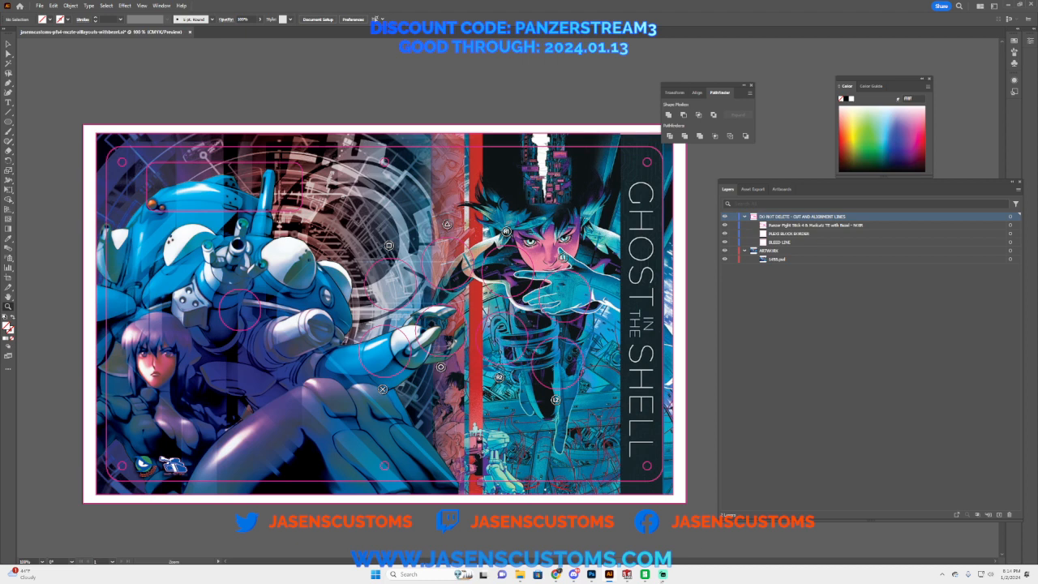
Step: Switch to Photoshop, hide the Group 1 outlines and save 1458.psd
left_click(592, 574)
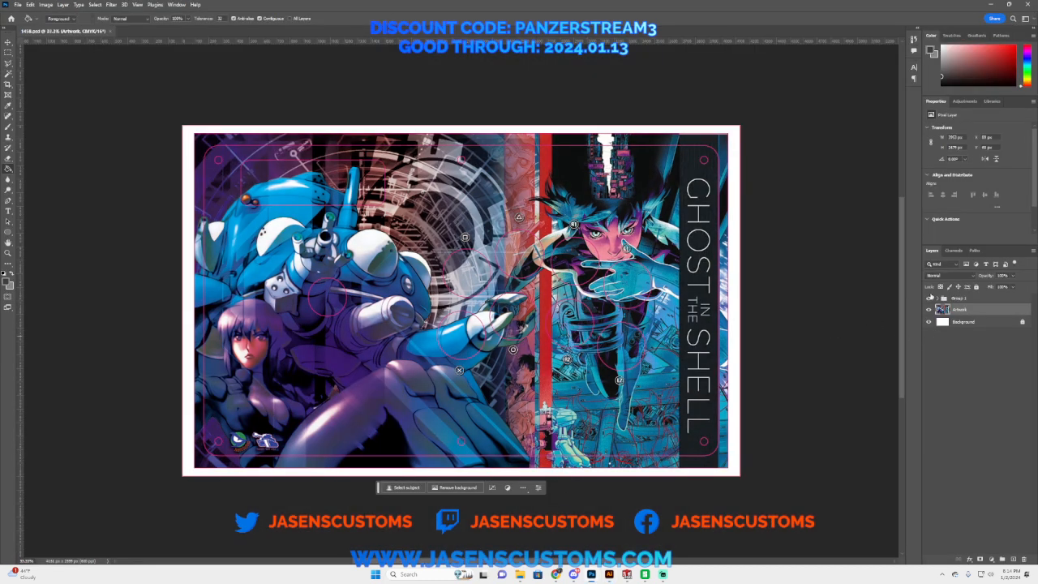
left_click(930, 299)
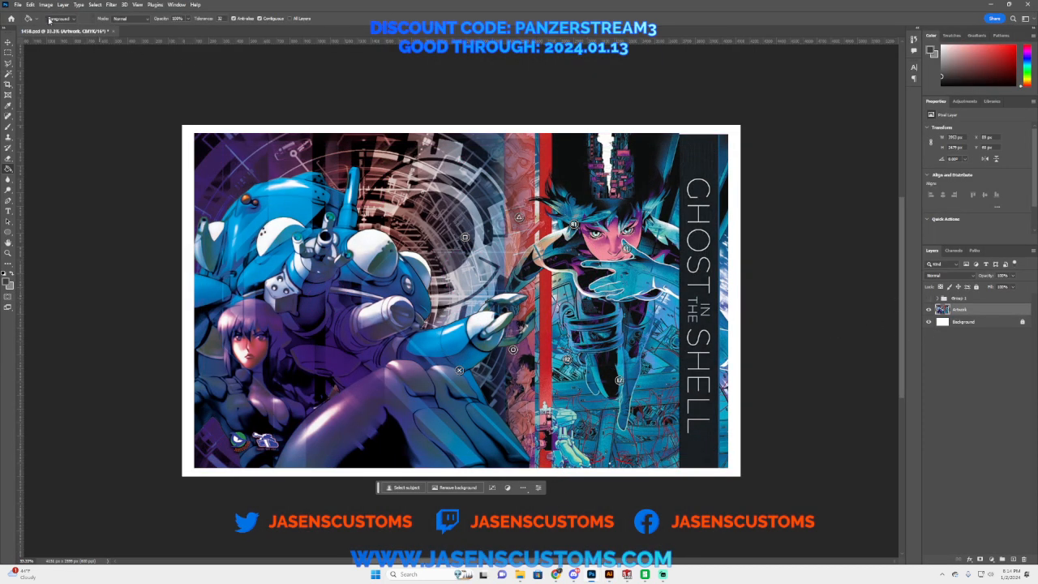
left_click(17, 4)
left_click(41, 88)
Step: Return to Illustrator, update the linked 1458.psd and hide the DO NOT DELETE - CUT AND ALIGNMENT LINES layer
mouse_move(614, 575)
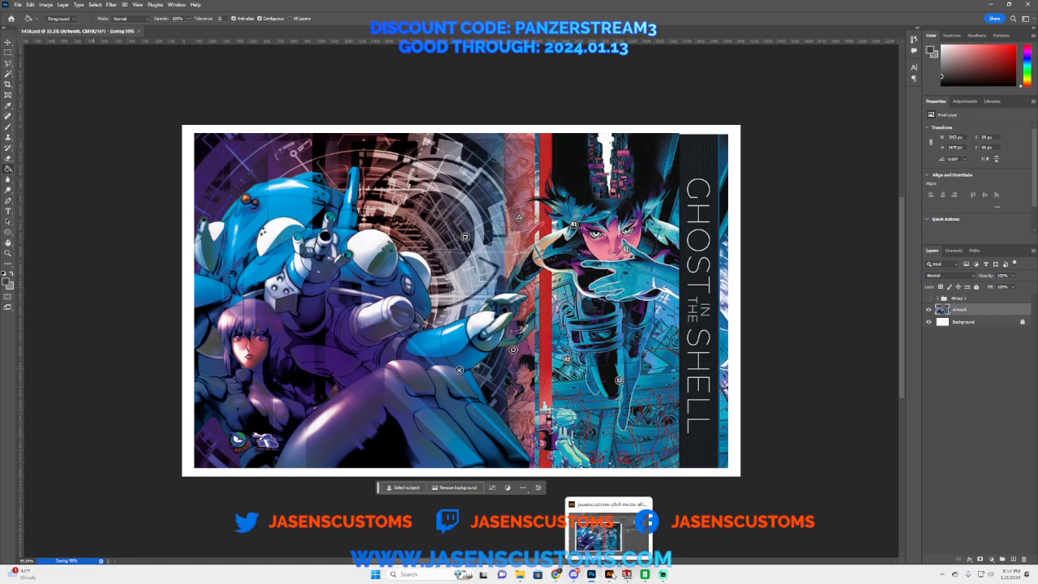
left_click(621, 534)
left_click(610, 535)
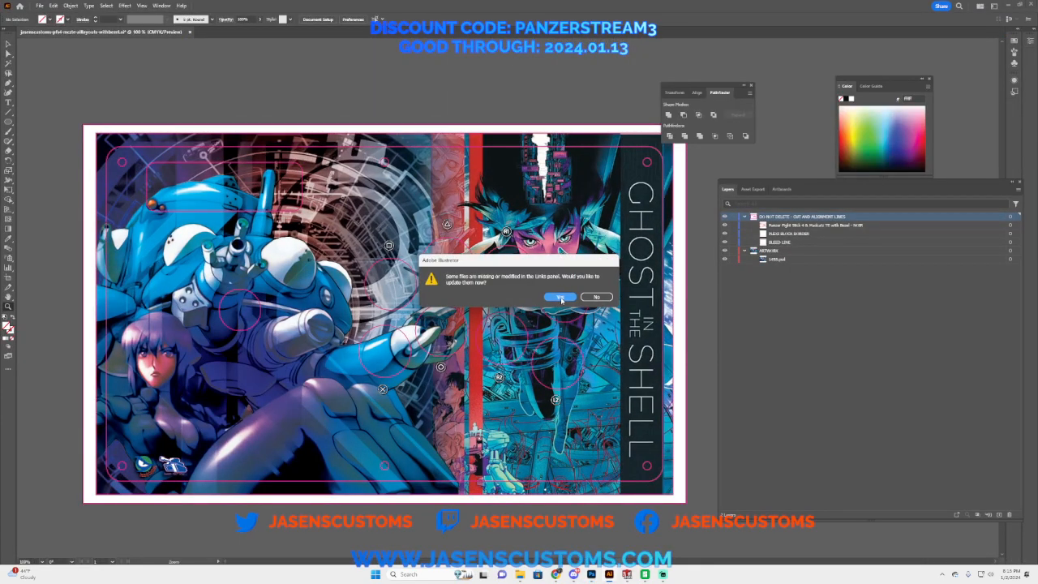
left_click(560, 297)
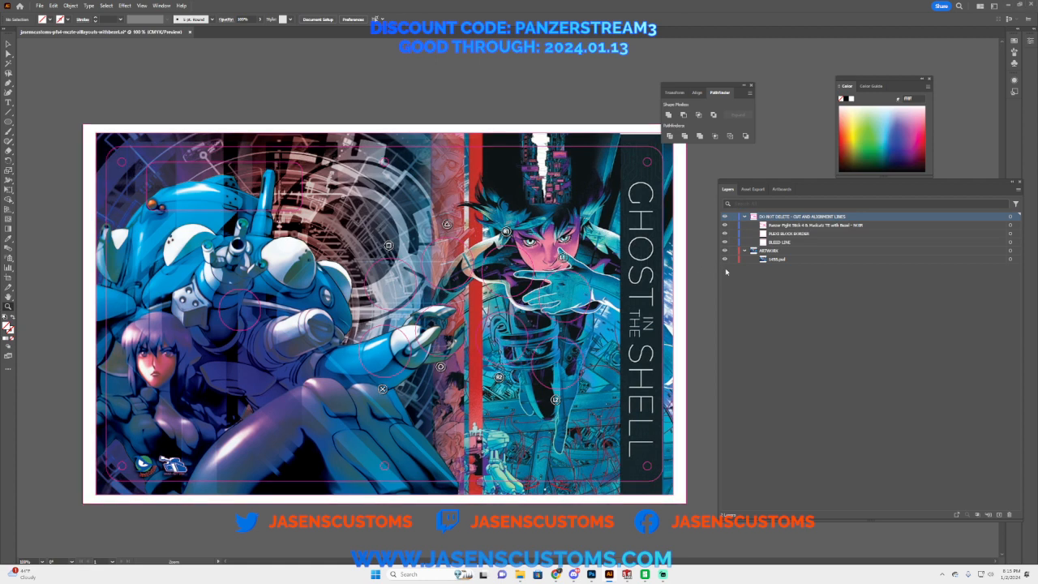
left_click(725, 217)
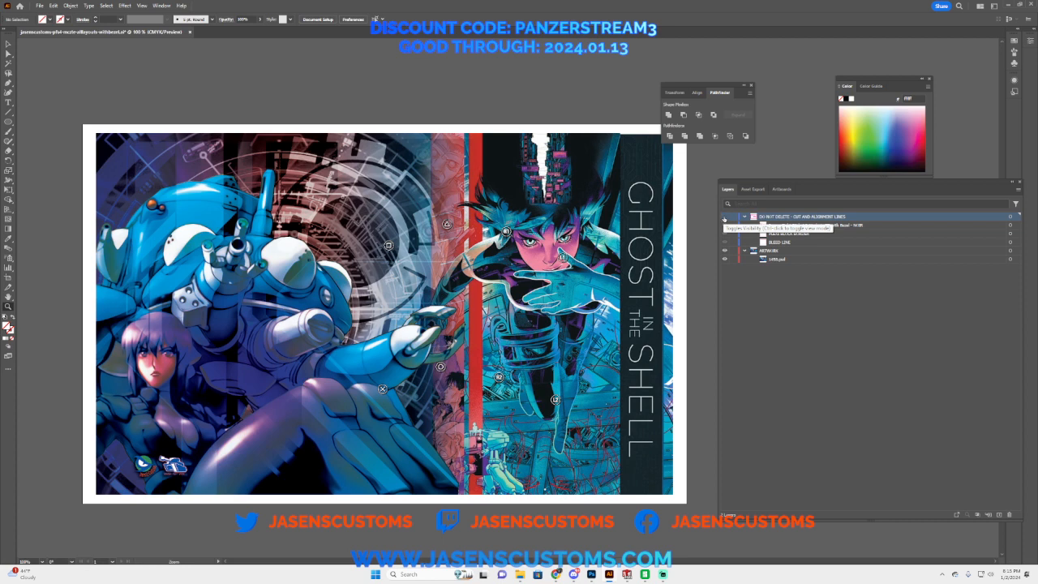
Step: Show the cut and alignment lines layer and rasterize the ARTWORK layer's image as CMYK at 600 ppi with a white background
left_click(725, 216)
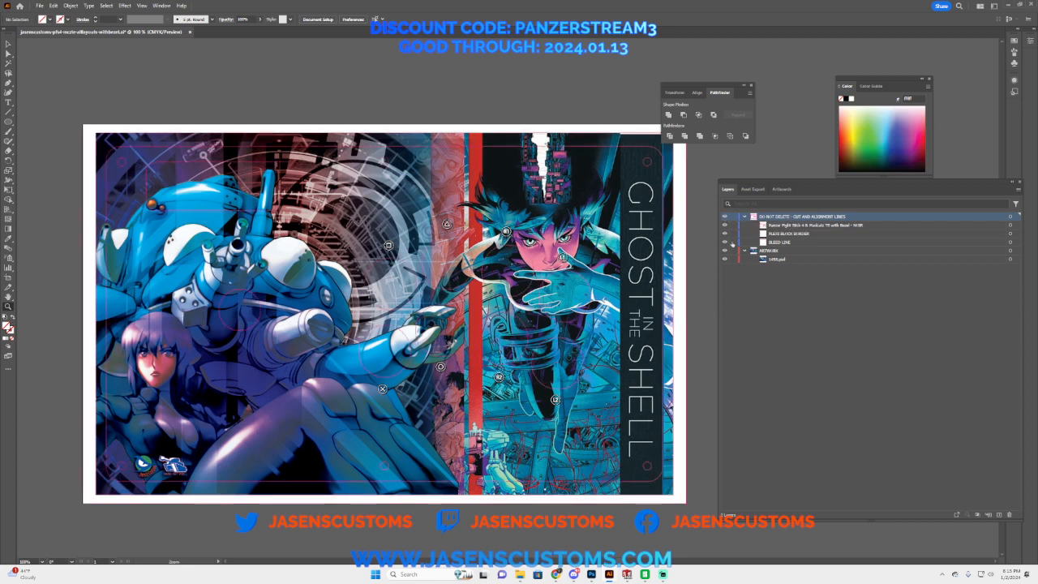
left_click(1010, 251)
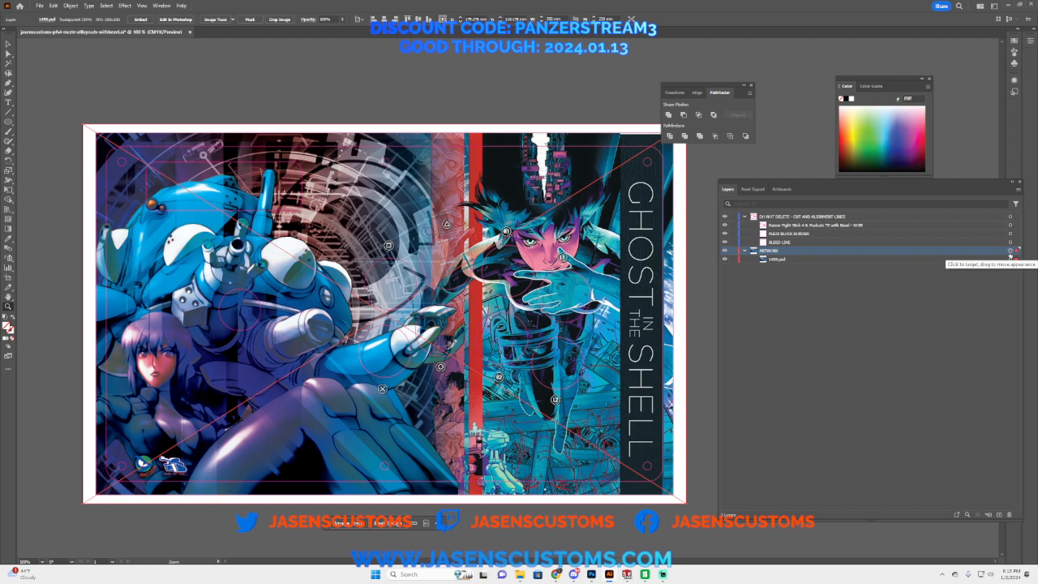
left_click(70, 6)
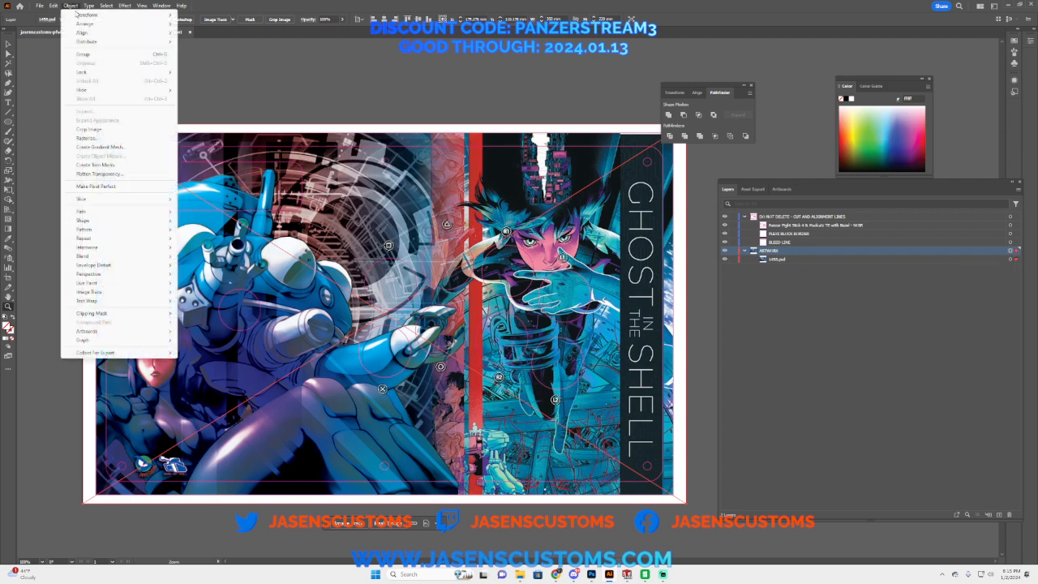
left_click(88, 138)
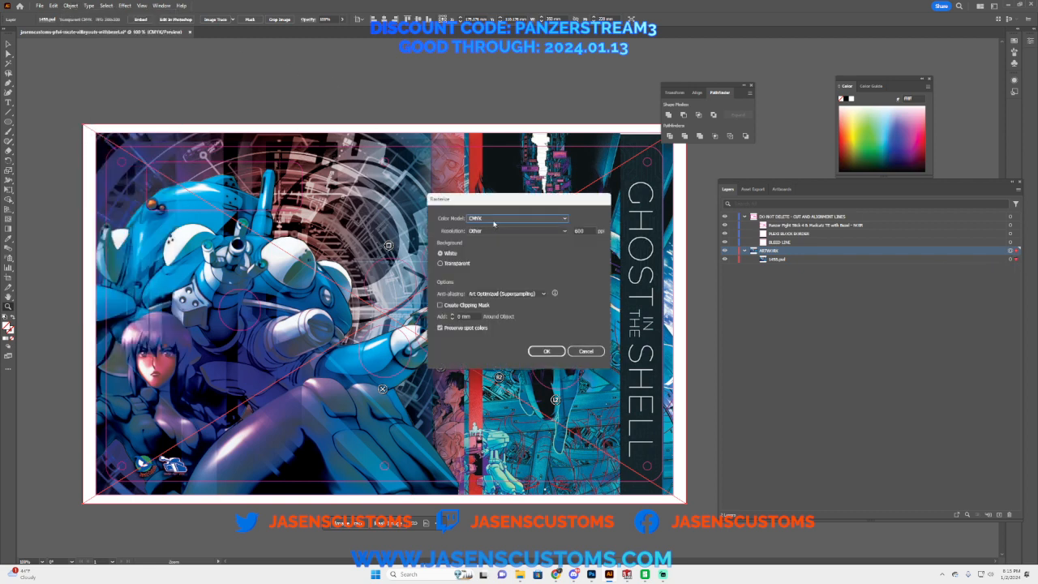
left_click(544, 231)
left_click(482, 278)
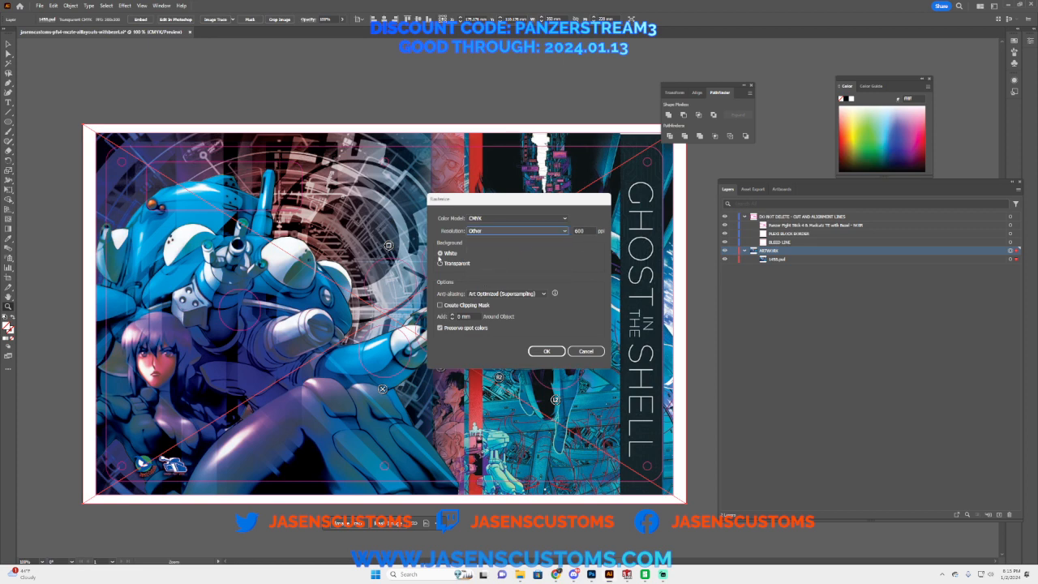
left_click(549, 353)
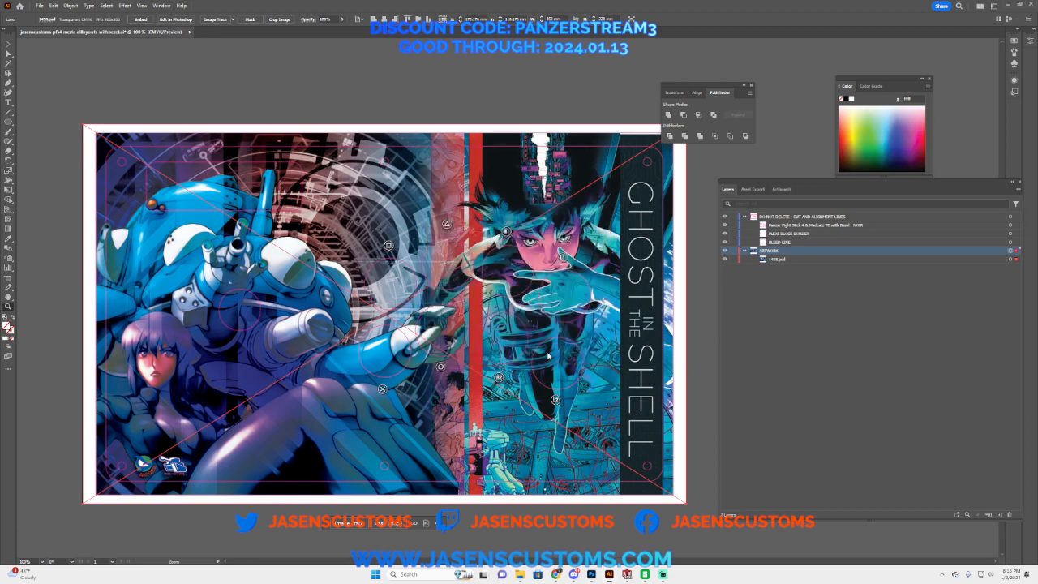
Step: Rename the rasterized image in the ARTWORK layer as 1458
double_click(779, 260)
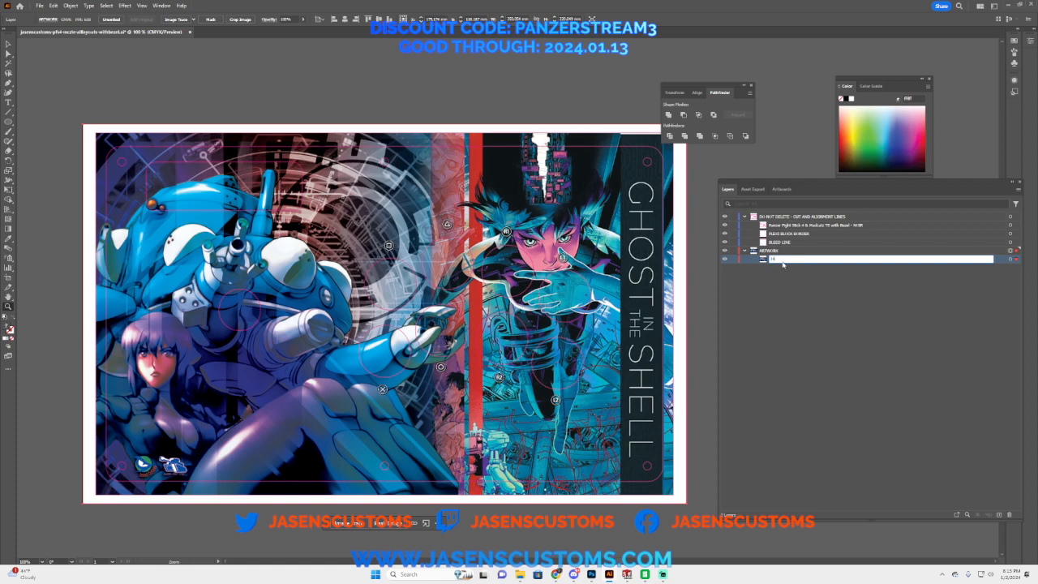
key("Return")
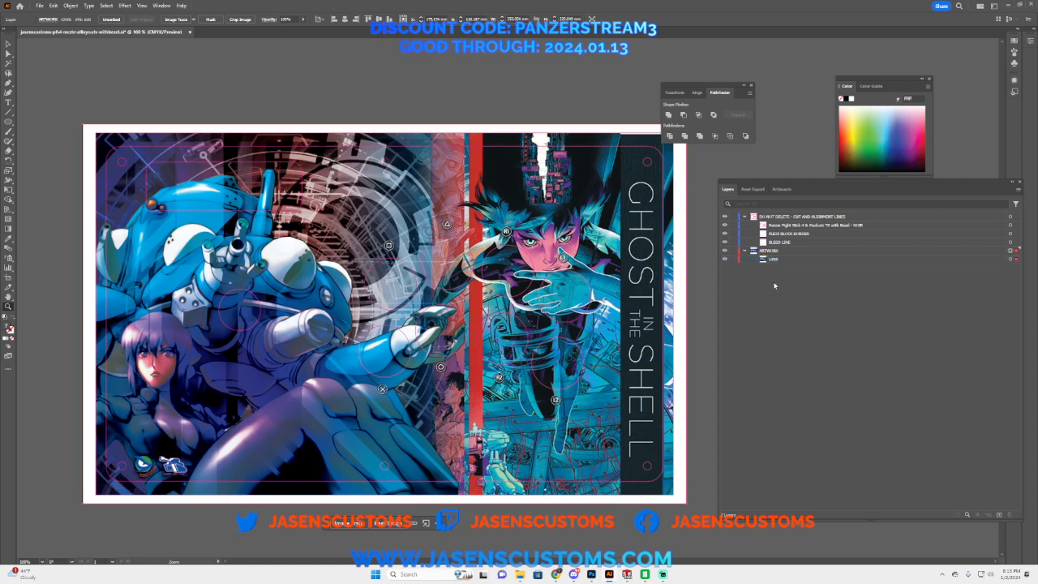
Step: Examine the rasterized artwork beneath the cut and alignment lines, both close up and as a whole
left_click(699, 301)
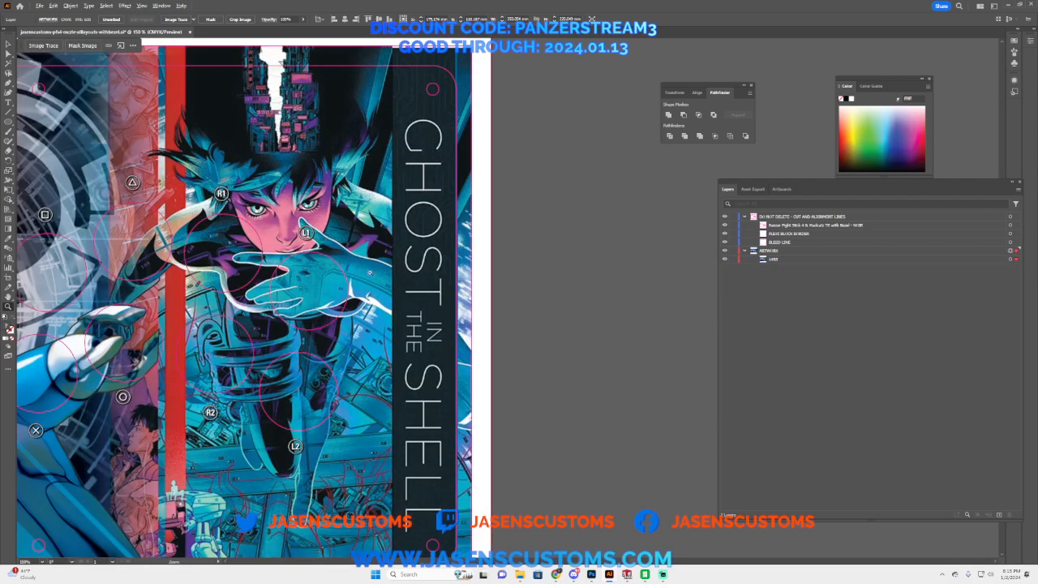
left_click(368, 273, "alt")
left_click(375, 287, "alt")
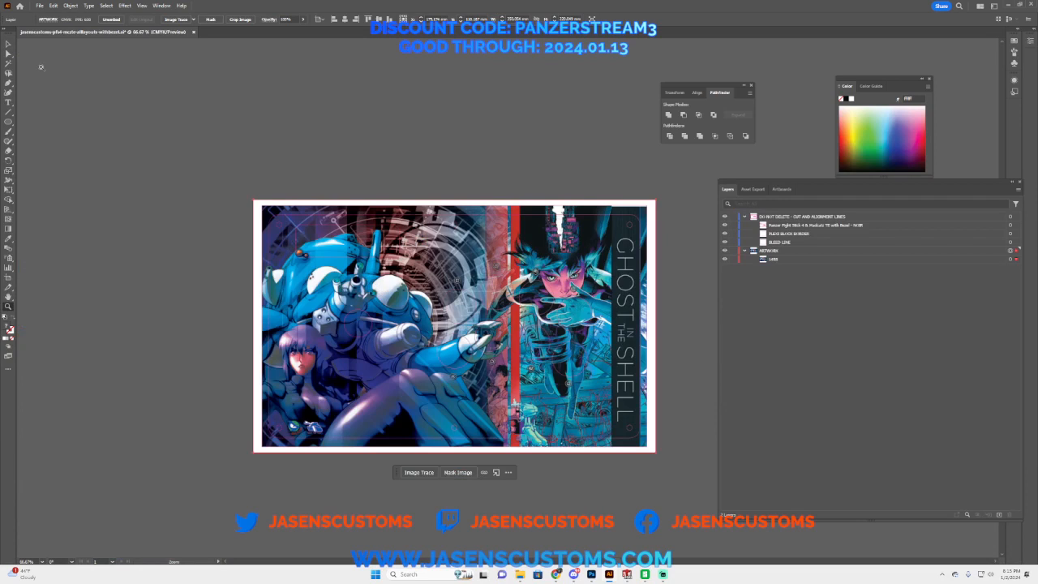
left_click(39, 5)
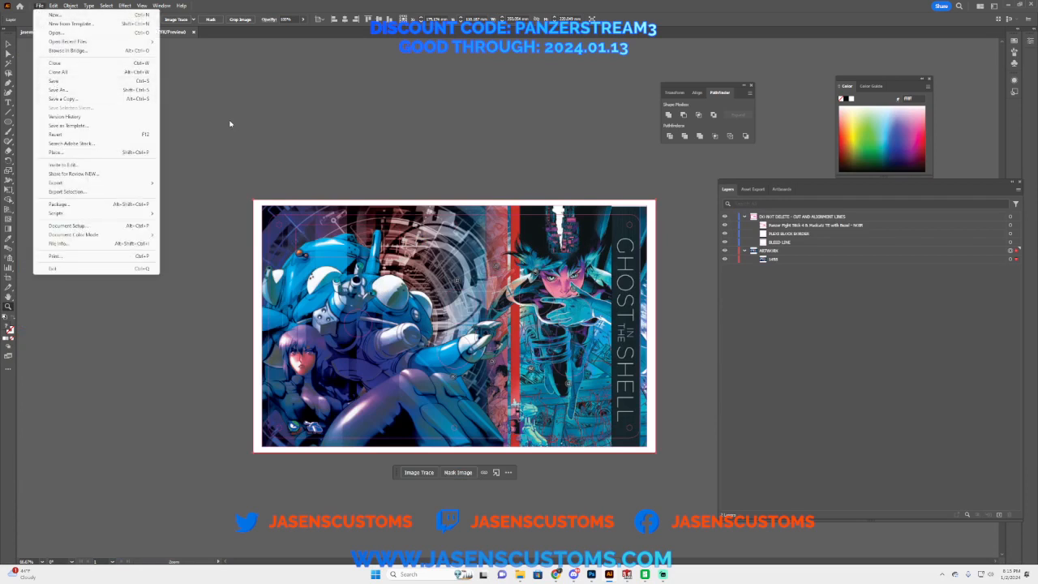
left_click(430, 43)
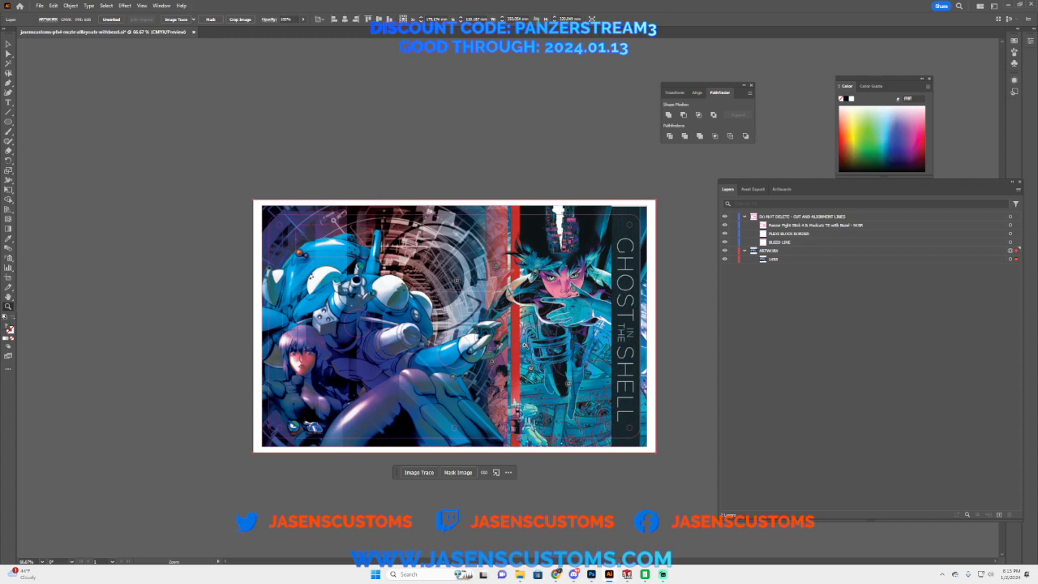
left_click(525, 346)
left_click(463, 339)
left_click(493, 307, "alt")
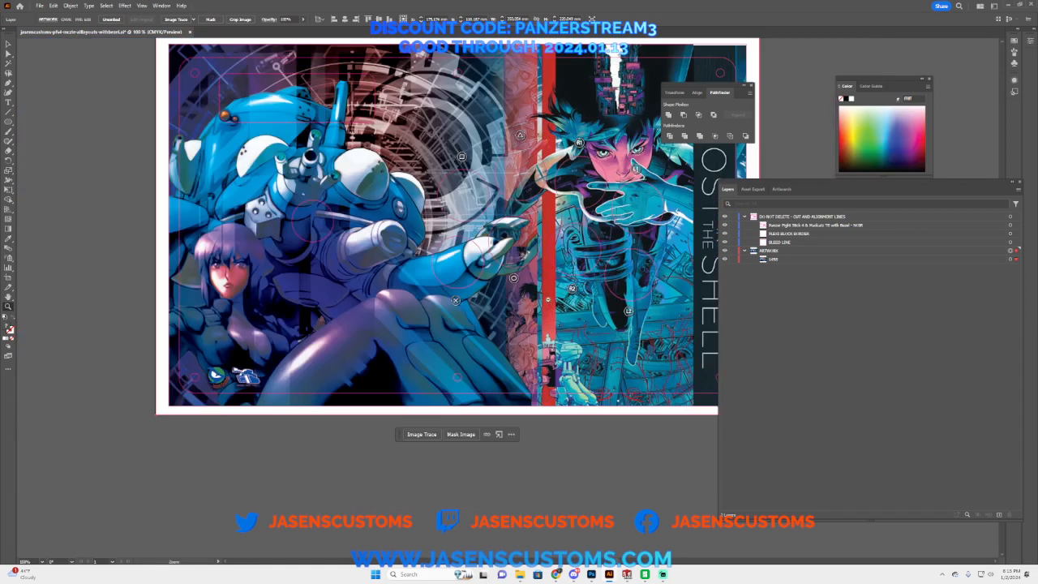
left_click(455, 301, "alt")
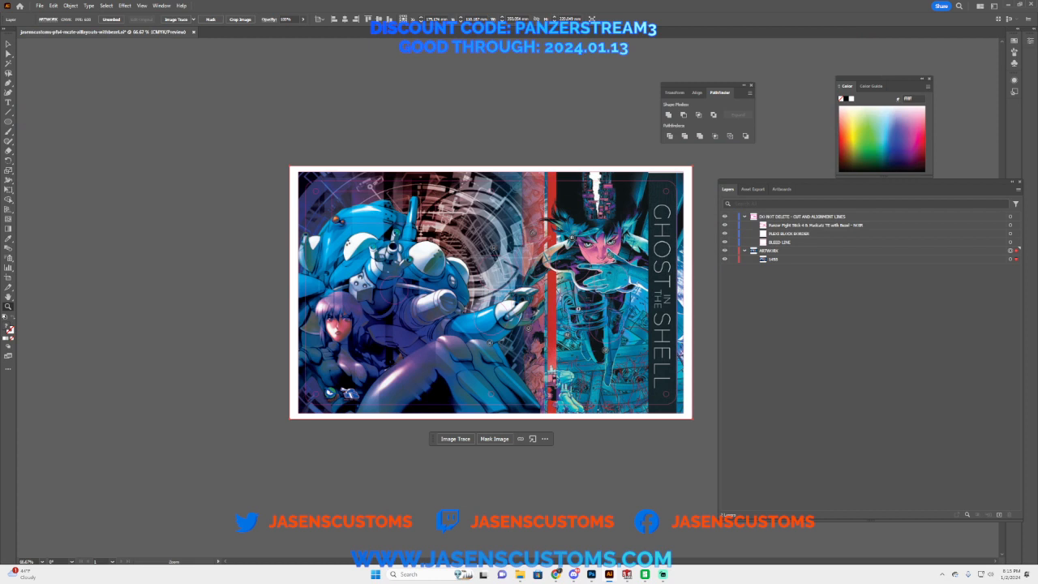
Step: Hide the ARTWORK layer and delete the rounded rectangular cutout at the template's upper left
left_click(724, 250)
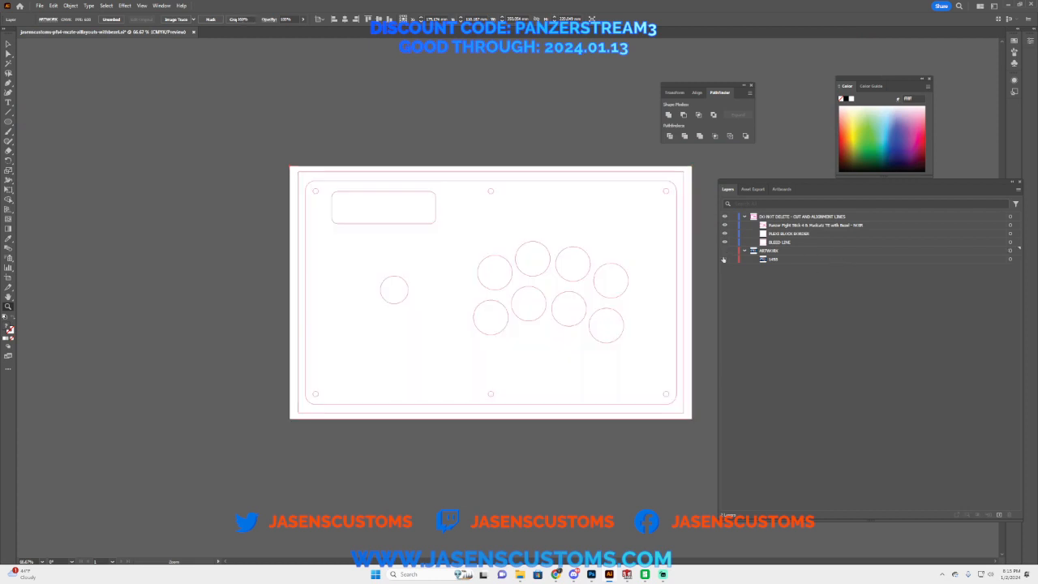
left_click(8, 54)
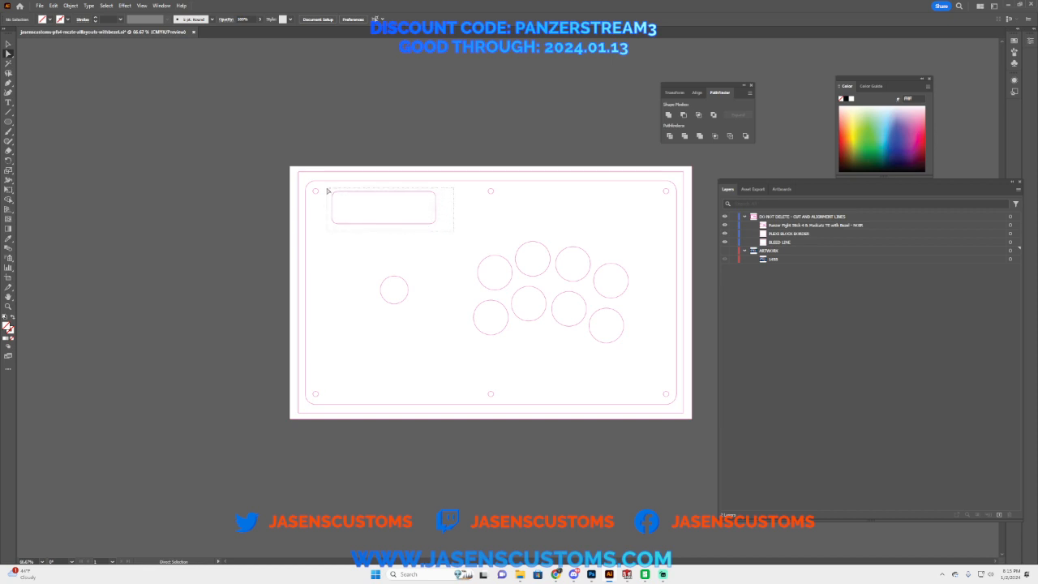
left_click_drag(329, 190, 428, 216)
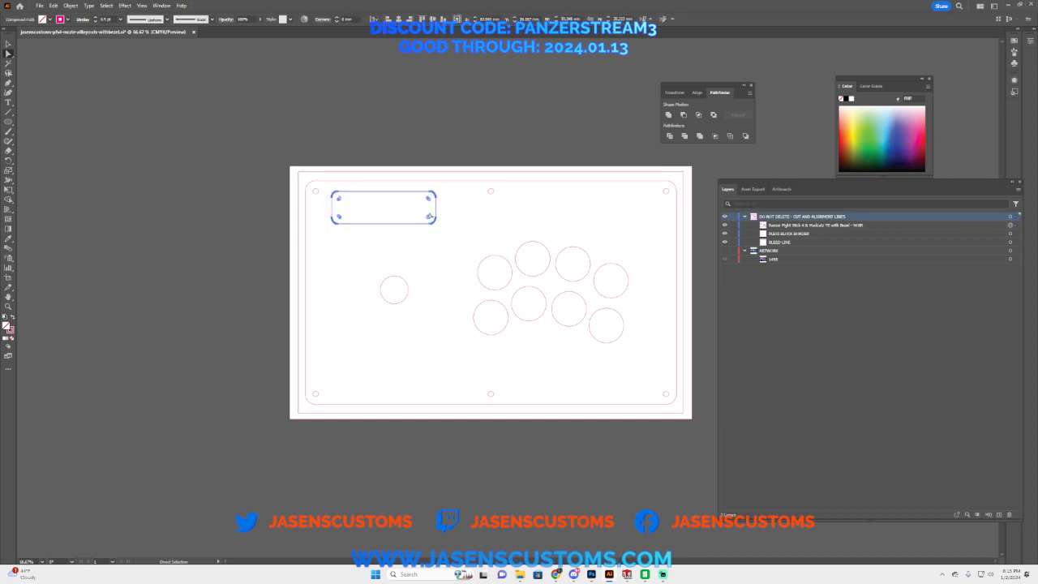
key("Delete")
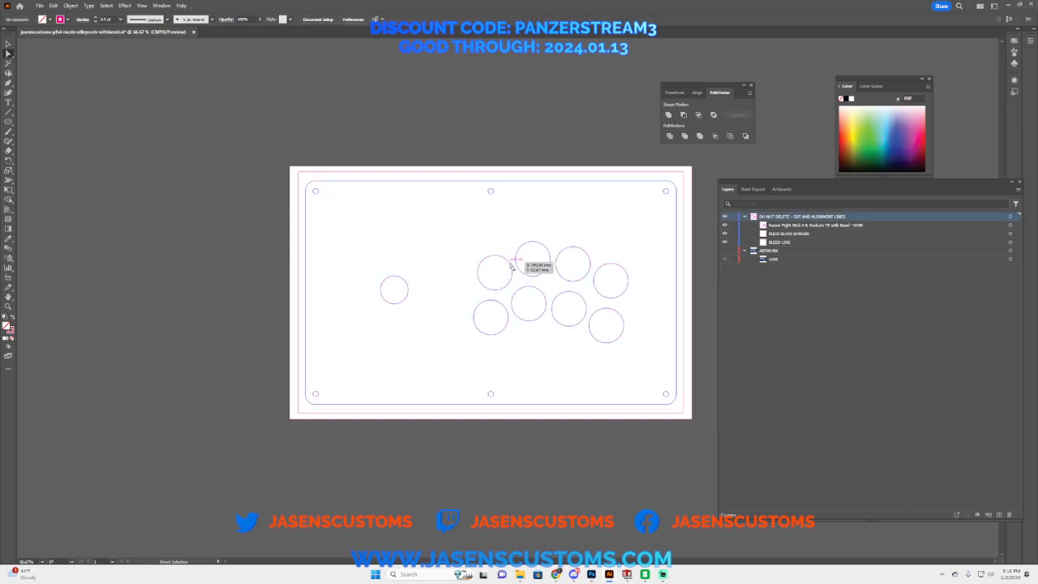
Step: Delete the two rightmost button hole circles from the template's cut lines
left_click(599, 296)
key("Delete")
left_click_drag(634, 305, 592, 353)
key("Delete")
key("Delete")
Step: Delete the bottom-centre and top-centre screw holes from the template and show the ARTWORK layer
left_click(492, 398)
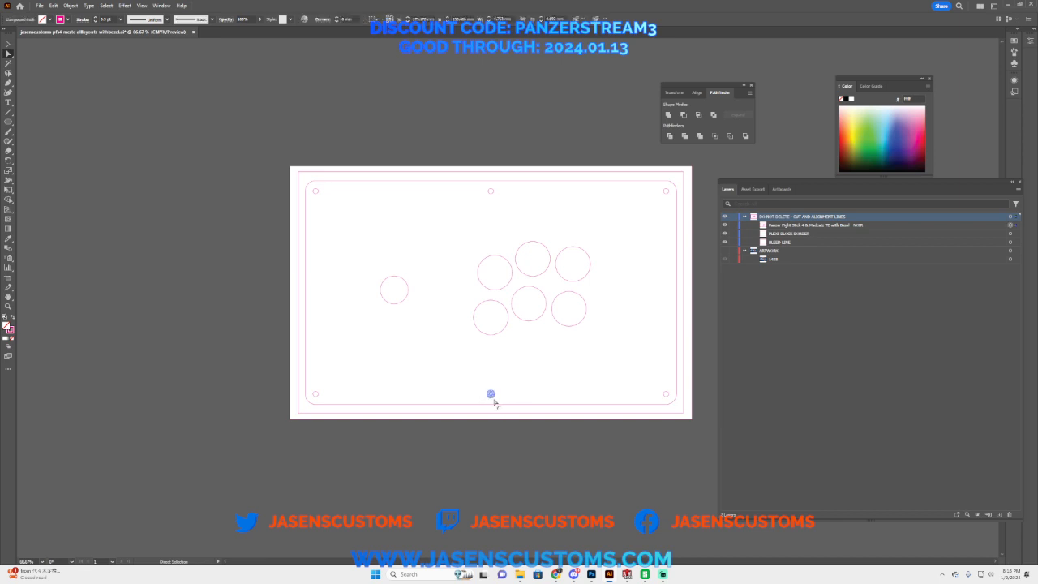
key("Delete")
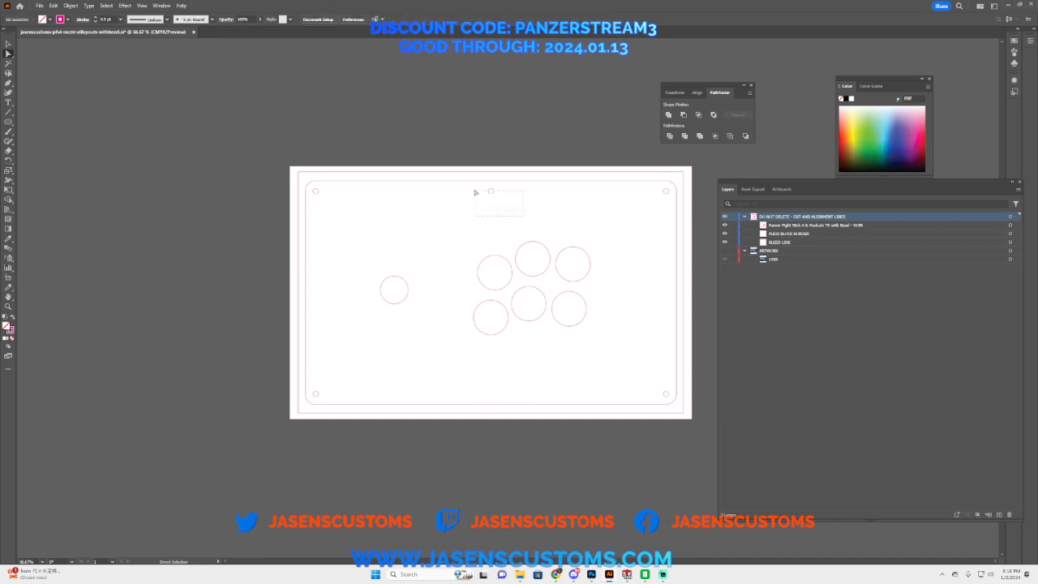
left_click_drag(475, 192, 474, 189)
key("Delete")
left_click(724, 250)
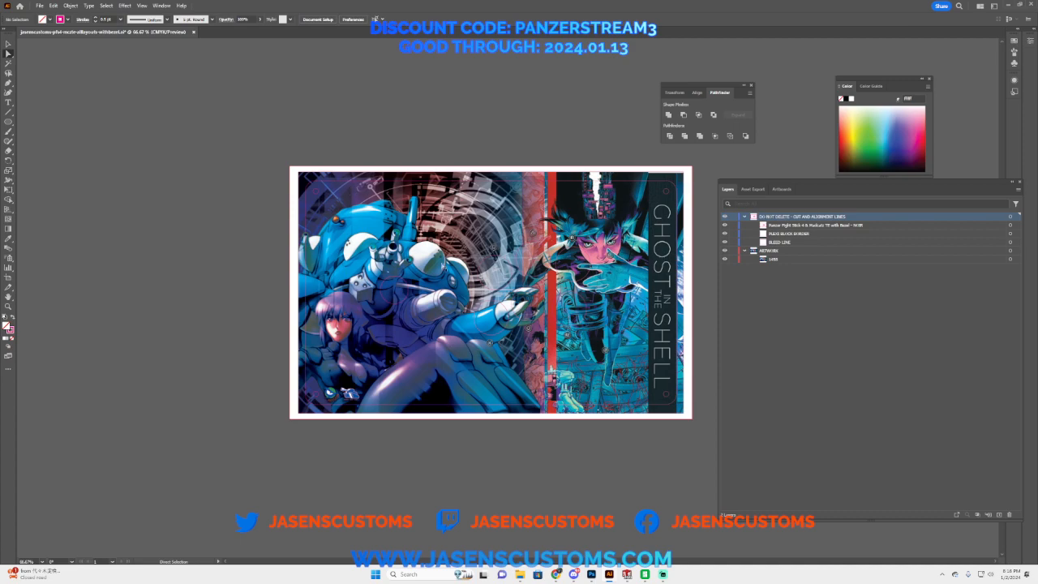
Step: Check the printed plexi artwork template instructions in the Chrome browser and return to Illustrator
left_click(557, 574)
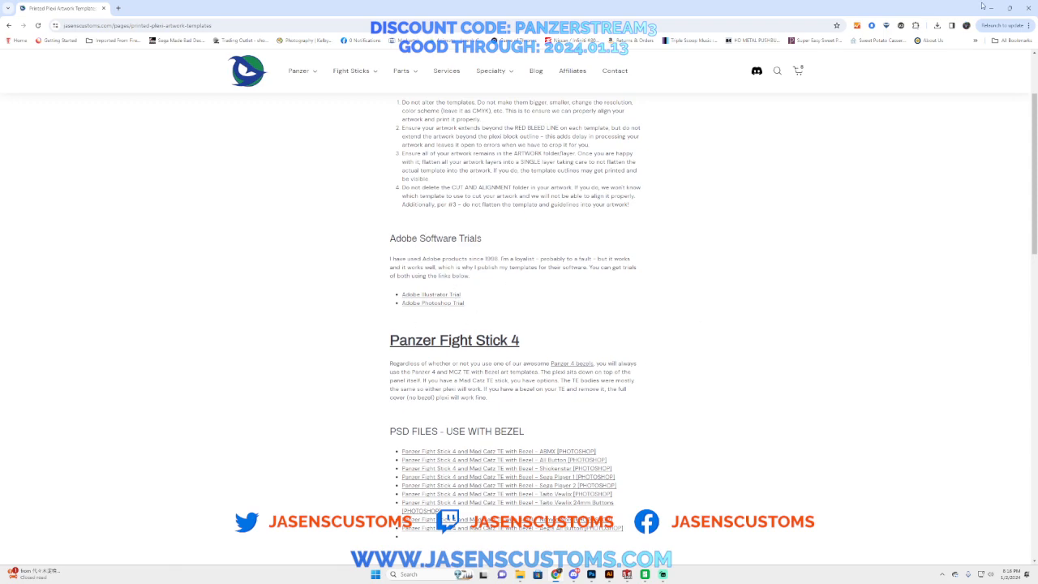
left_click(991, 7)
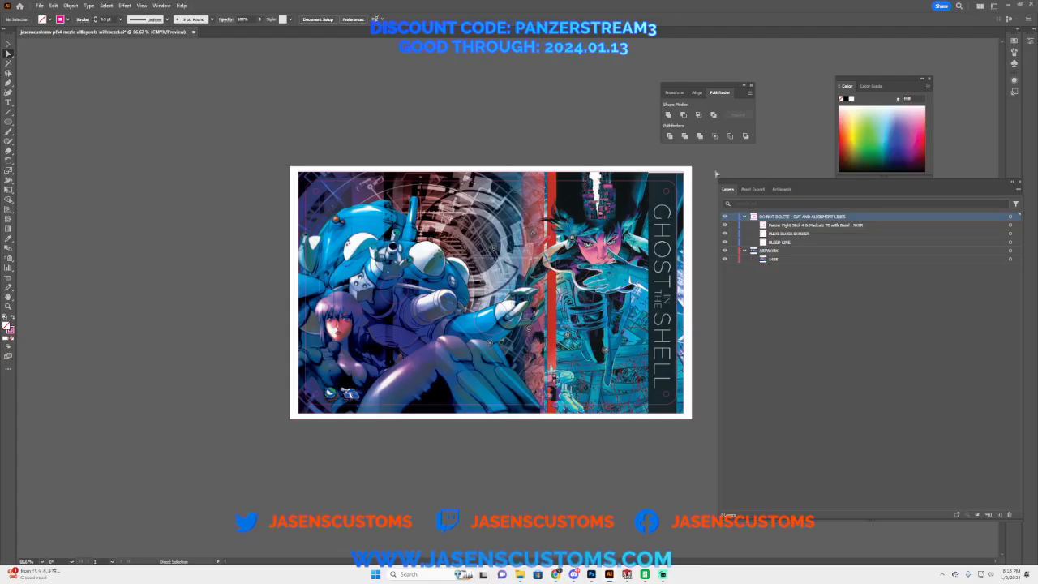